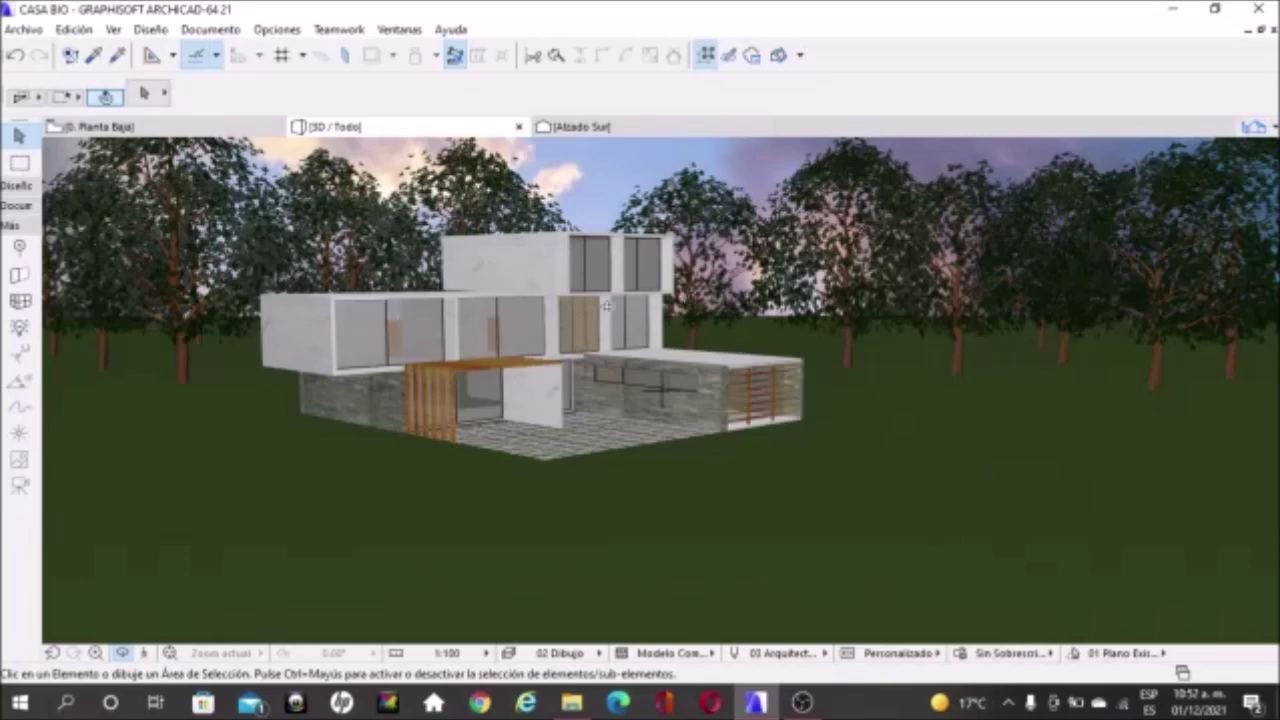
# - Orbit the 3D view so the house appears larger with more sky and lawn
pyautogui.moveTo(660, 392)
pyautogui.keyDown('shift'); pyautogui.mouseDown(button='middle')
pyautogui.moveTo(636, 313)
pyautogui.moveTo(894, 290)
pyautogui.mouseUp(button='middle'); pyautogui.keyUp('shift')
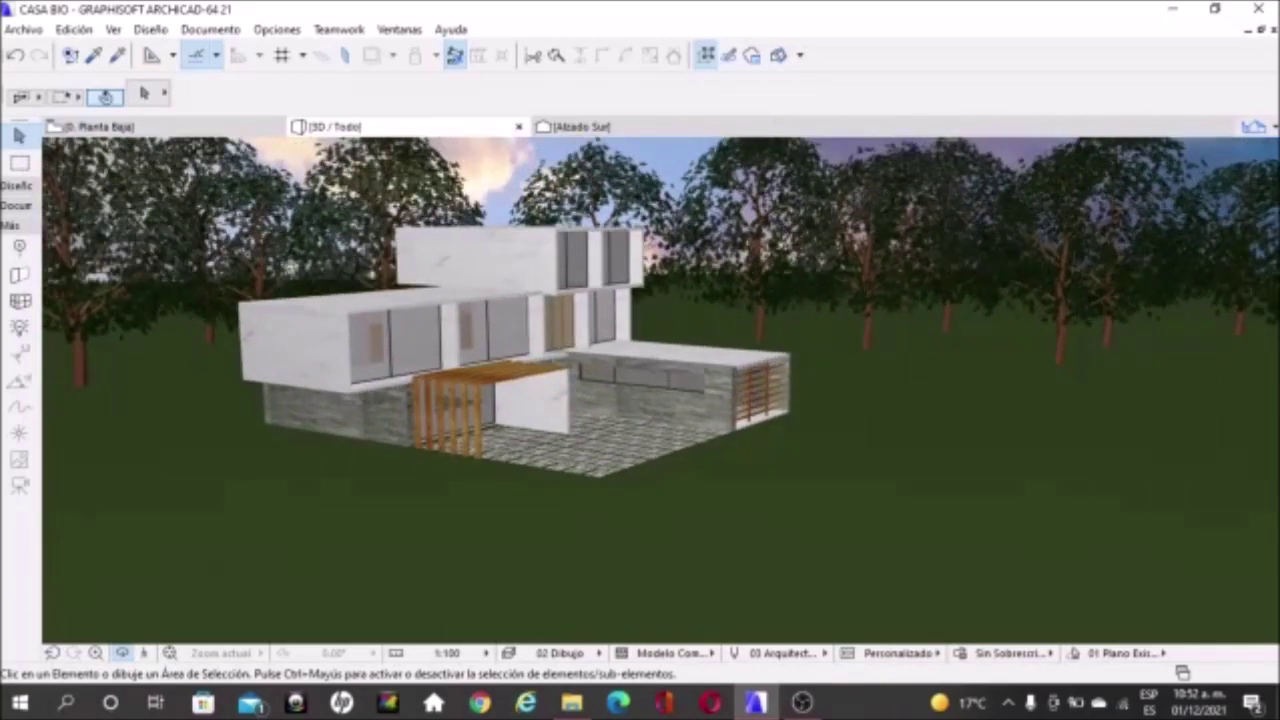
pyautogui.moveTo(660, 390)
pyautogui.keyDown('shift'); pyautogui.mouseDown(button='middle')
pyautogui.moveTo(463, 434)
pyautogui.moveTo(680, 418)
pyautogui.moveTo(426, 433)
pyautogui.moveTo(604, 274)
pyautogui.moveTo(288, 291)
pyautogui.moveTo(604, 274)
pyautogui.moveTo(583, 285)
pyautogui.mouseUp(button='middle'); pyautogui.keyUp('shift')
pyautogui.keyDown('shift'); pyautogui.moveTo(483, 260); pyautogui.dragTo(497, 285, button='middle'); pyautogui.keyUp('shift')
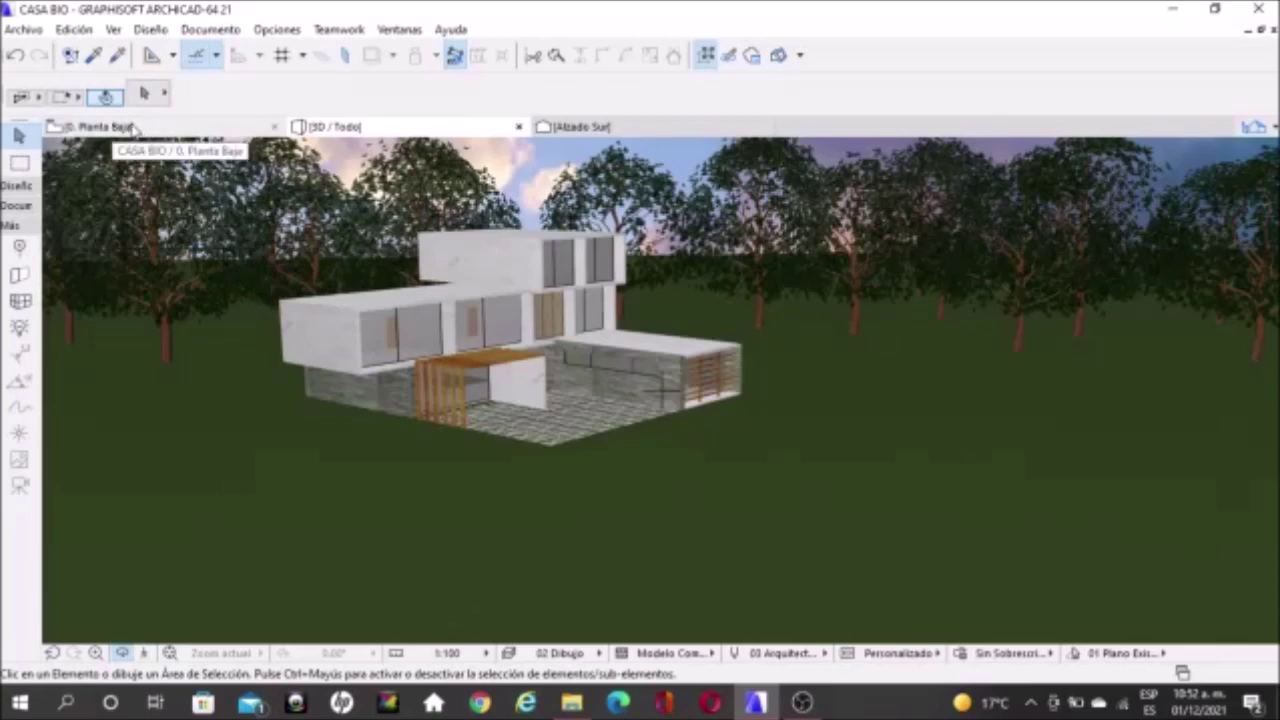
# - Switch to the 0. Planta Baja floor plan and zoom in slightly
pyautogui.click(130, 128)
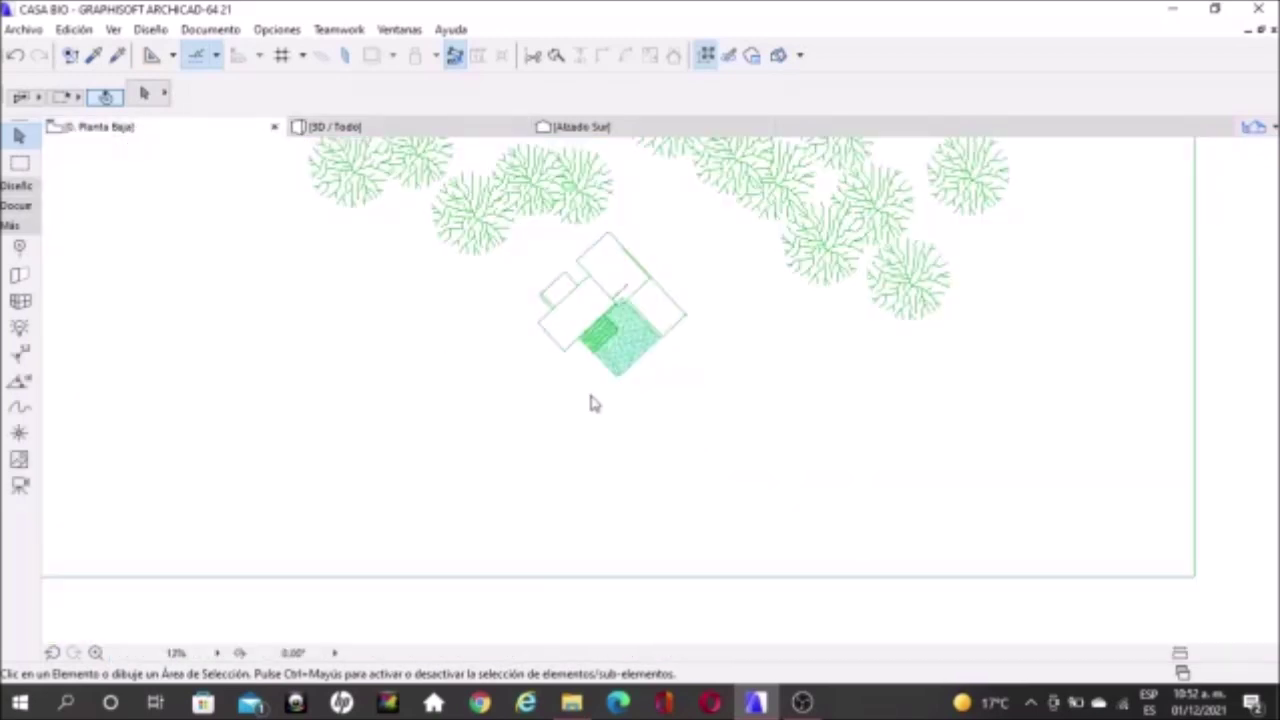
pyautogui.scroll(1, 757, 166)
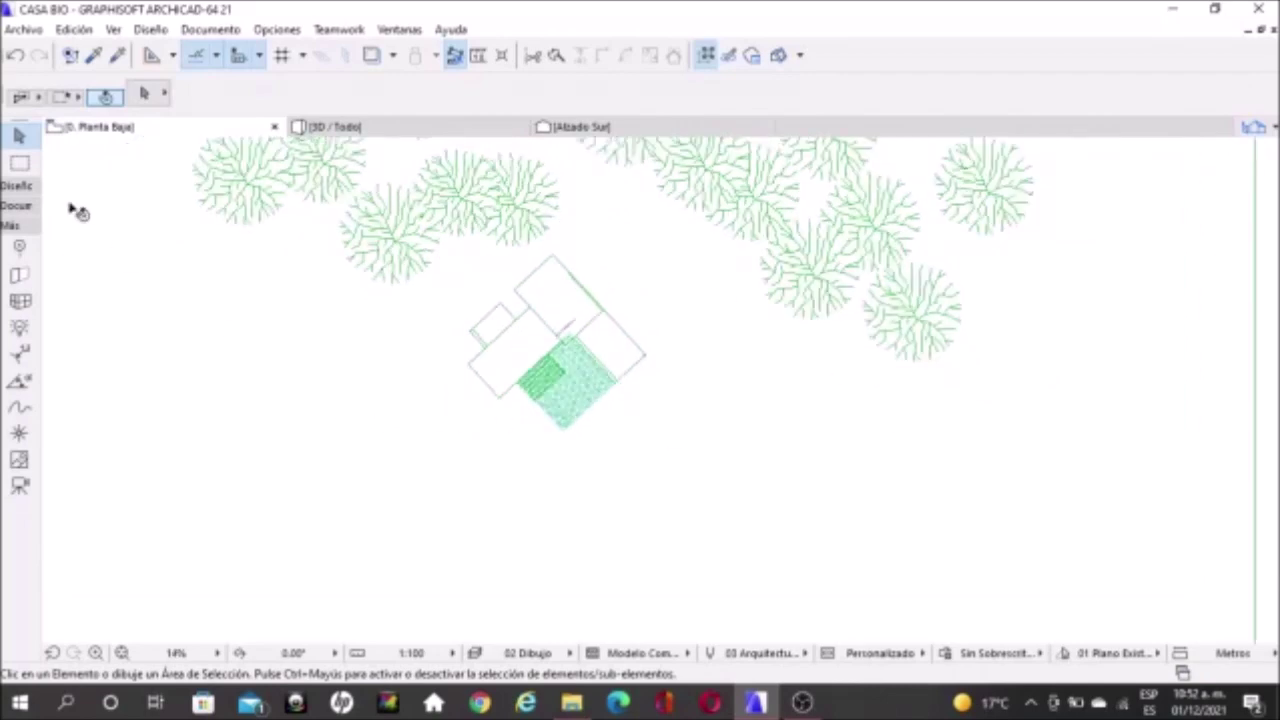
pyautogui.click(16, 225)
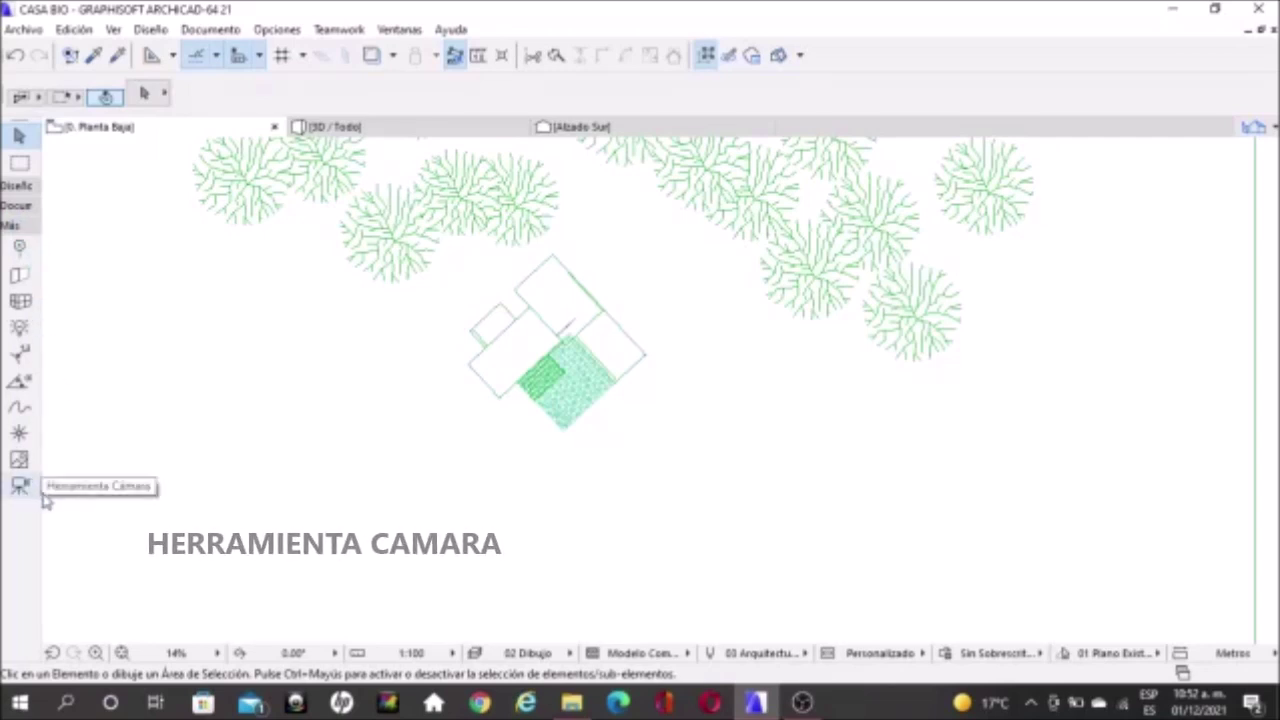
# - With the Camera tool, place six cameras from below the house round to its east side, each aimed at it
pyautogui.click(22, 488)
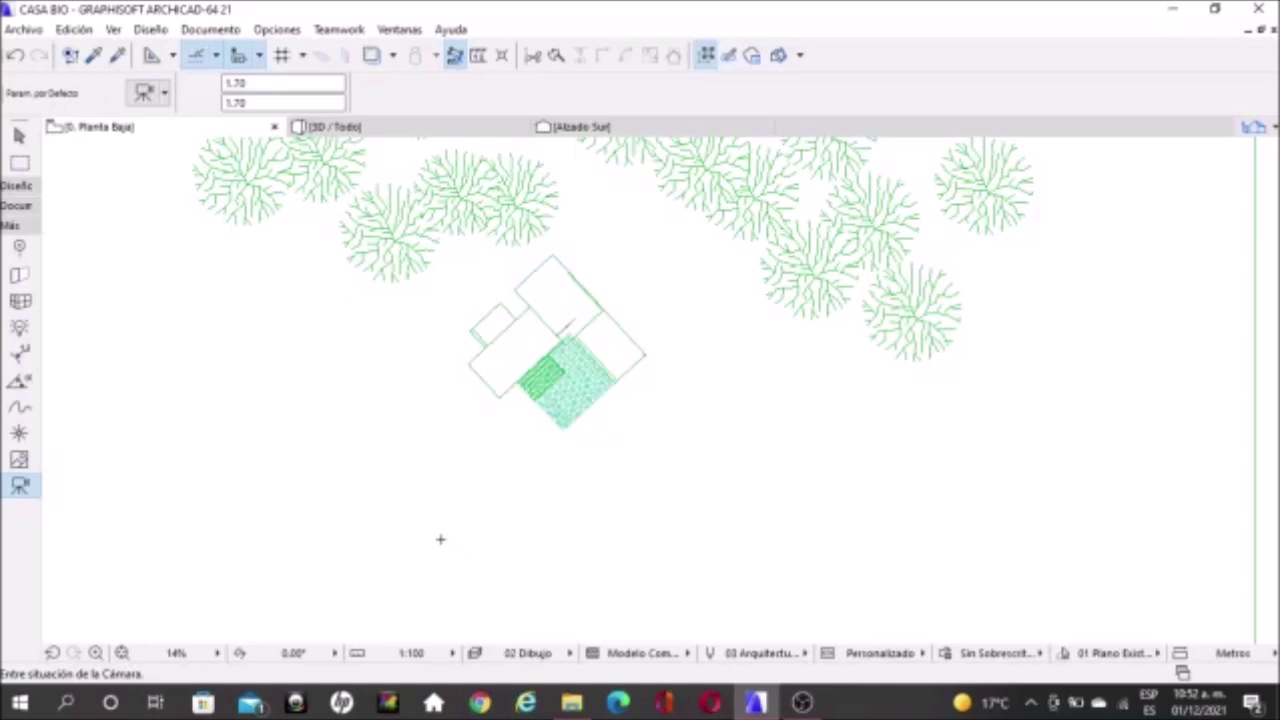
pyautogui.click(442, 576)
pyautogui.click(500, 523)
pyautogui.click(543, 547)
pyautogui.click(543, 520)
pyautogui.click(605, 521)
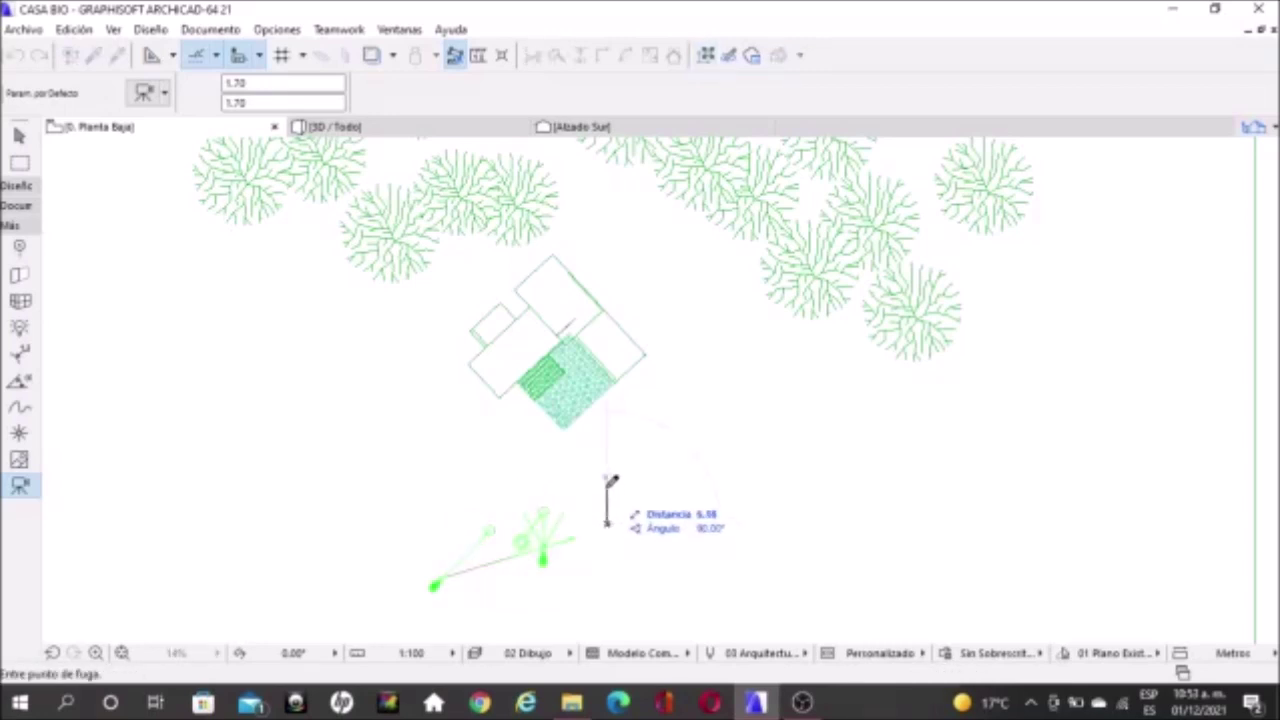
pyautogui.click(606, 486)
pyautogui.click(687, 489)
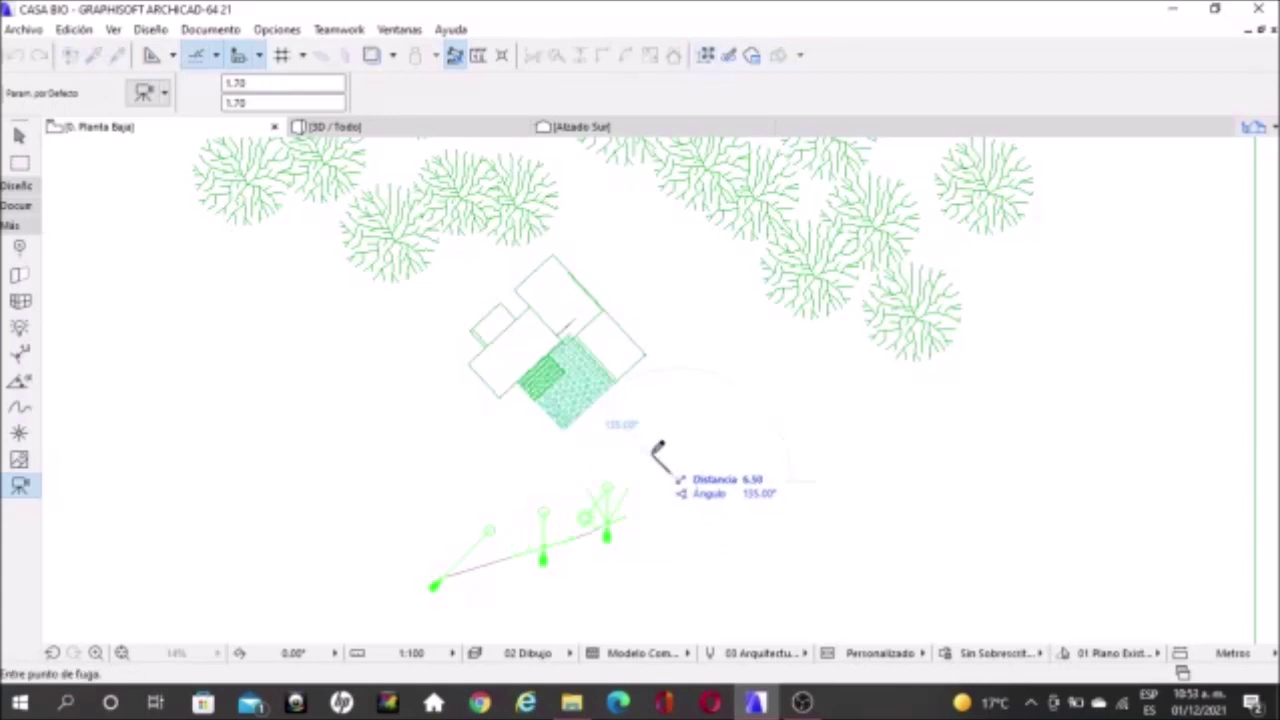
pyautogui.click(652, 454)
pyautogui.click(748, 422)
pyautogui.click(685, 400)
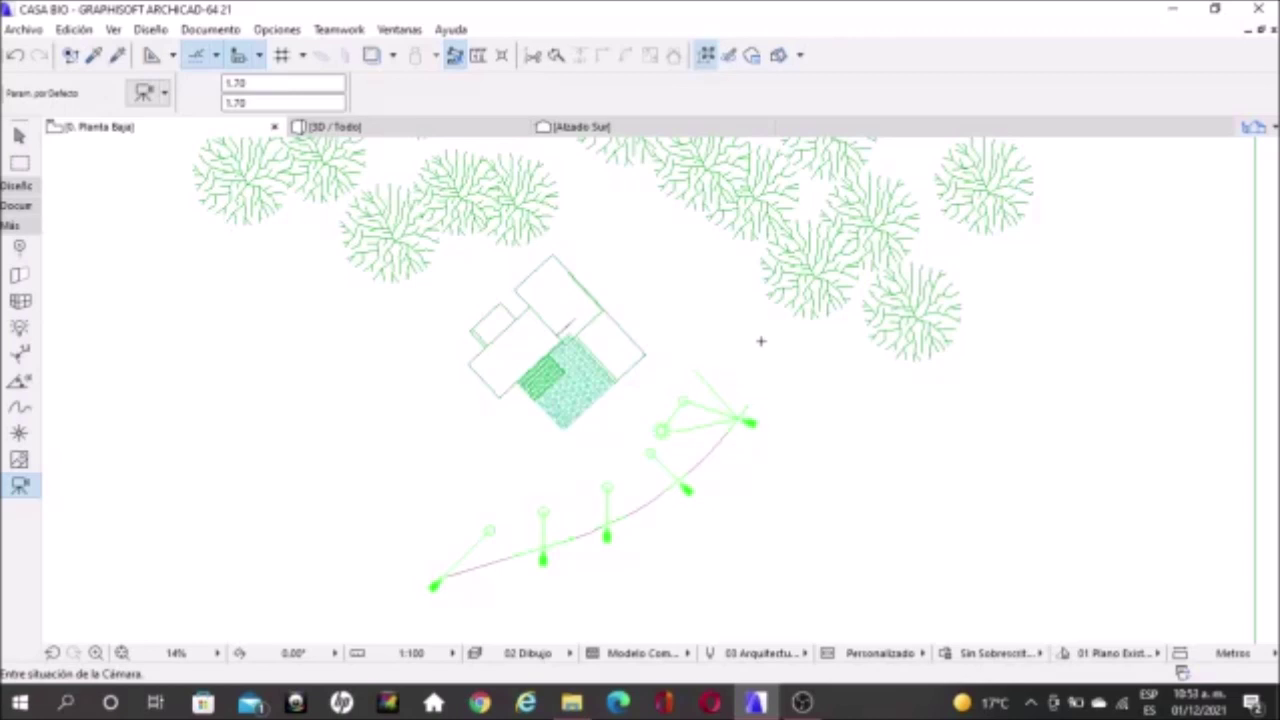
pyautogui.click(761, 341)
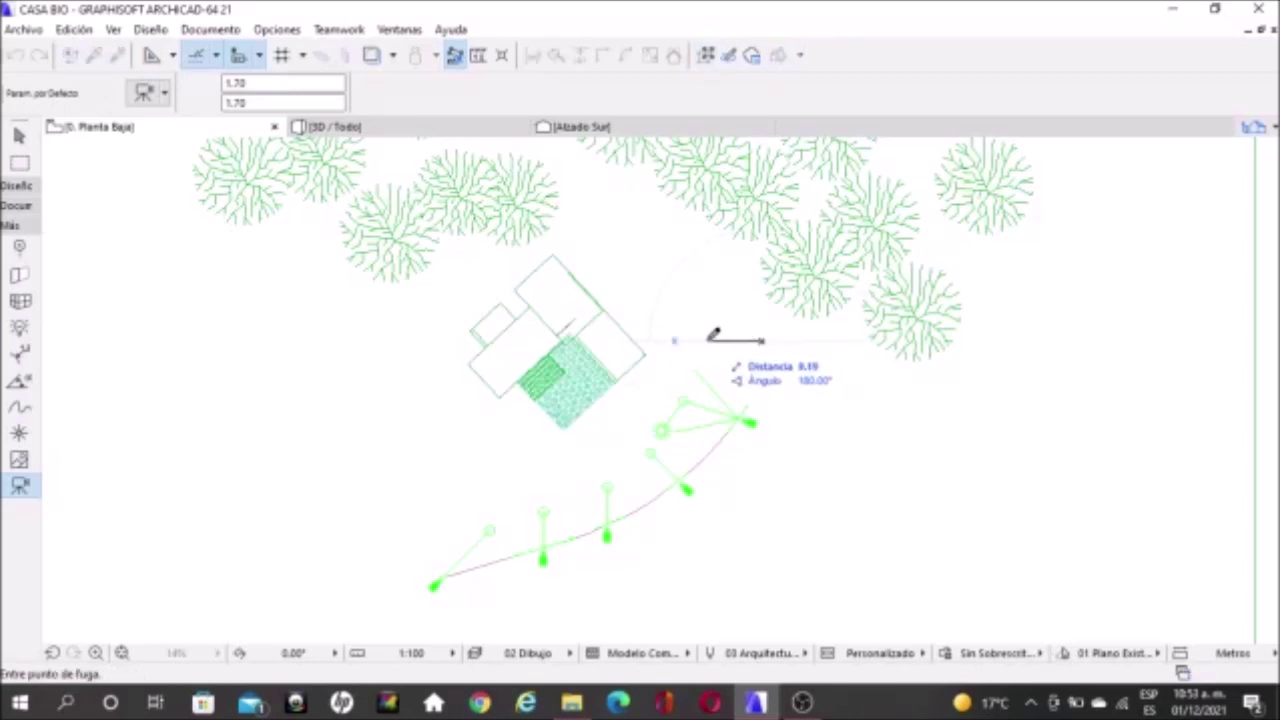
pyautogui.click(712, 339)
# - Continue the path with five cameras behind the house and down its left side, aimed inward
pyautogui.click(727, 260)
pyautogui.click(690, 268)
pyautogui.click(653, 182)
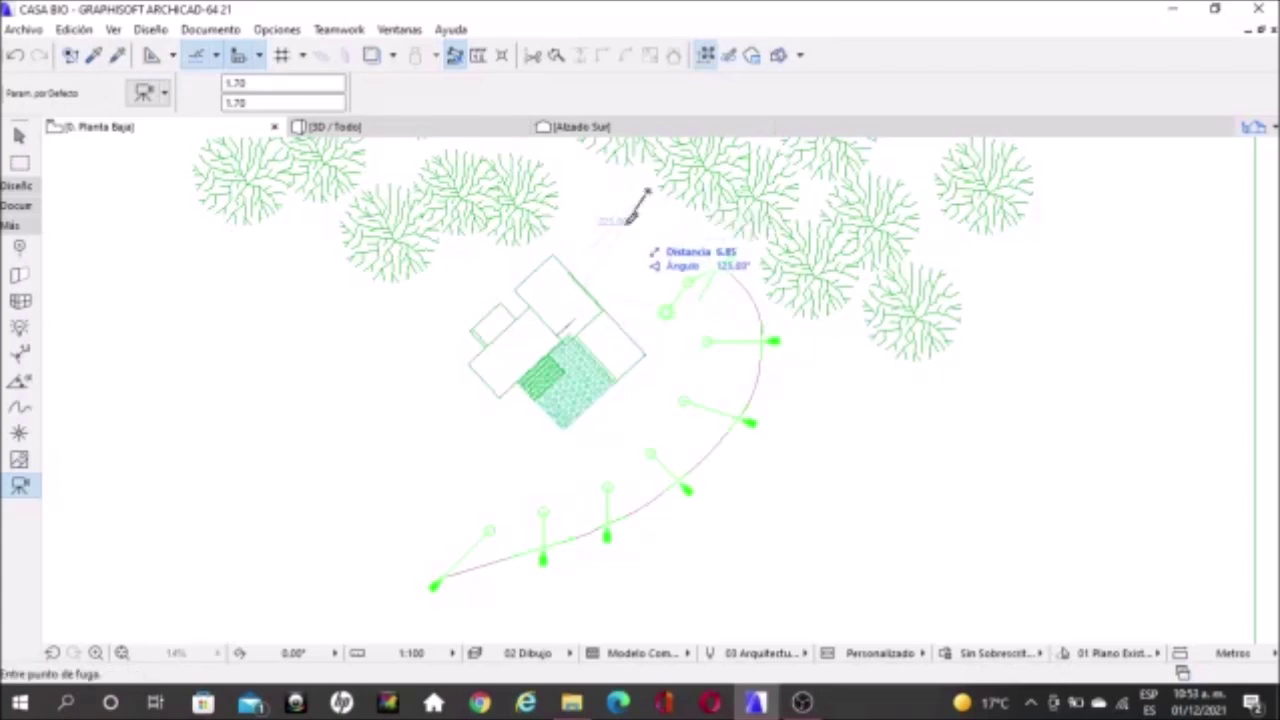
pyautogui.click(630, 217)
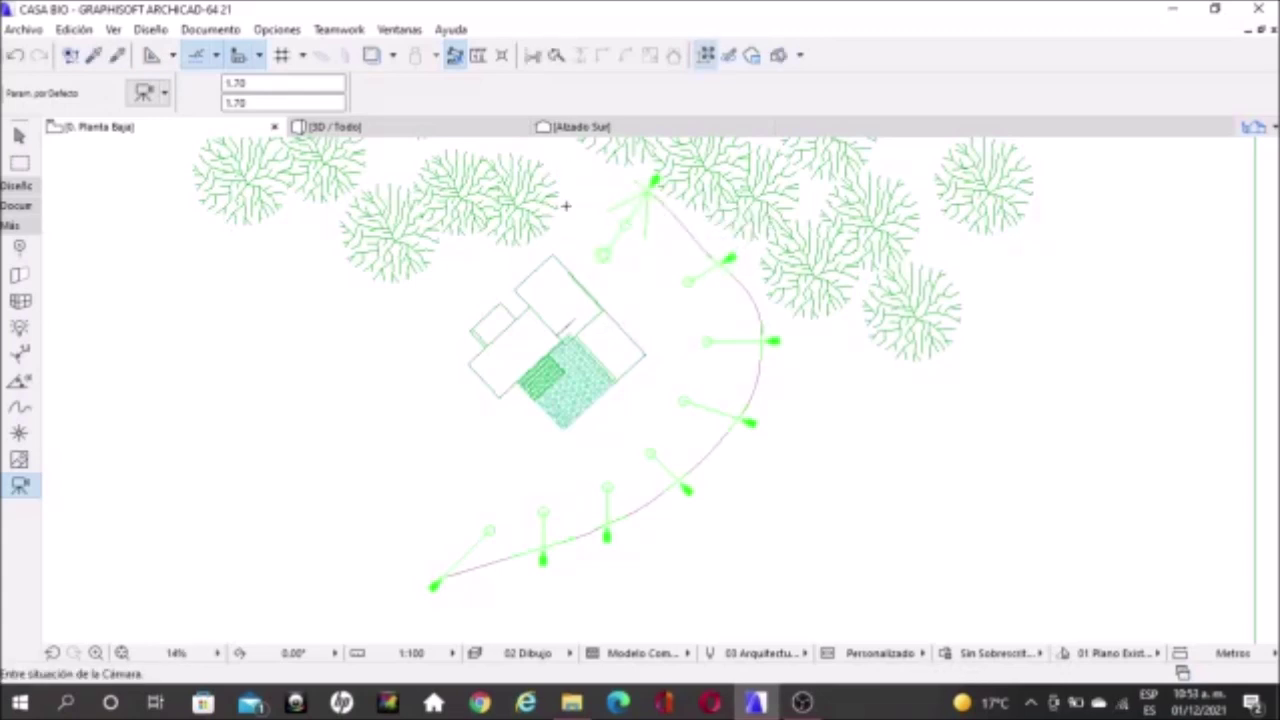
pyautogui.click(567, 156)
pyautogui.click(572, 203)
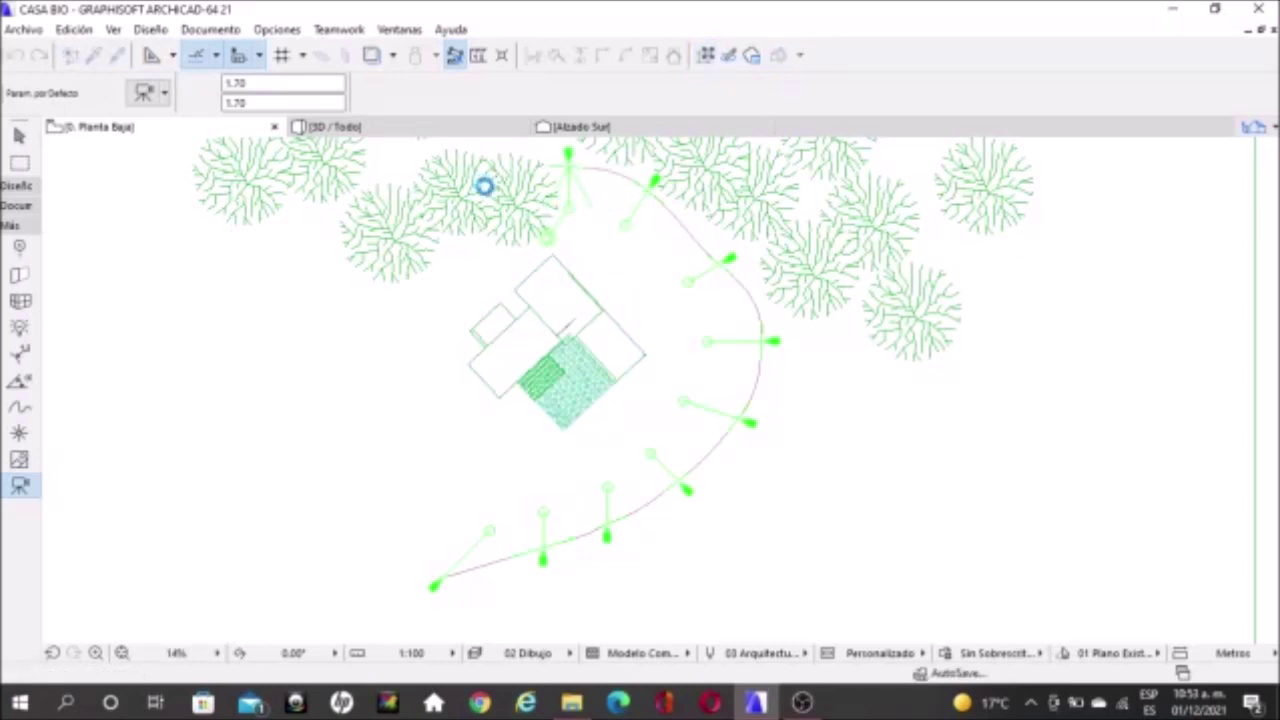
pyautogui.click(485, 187)
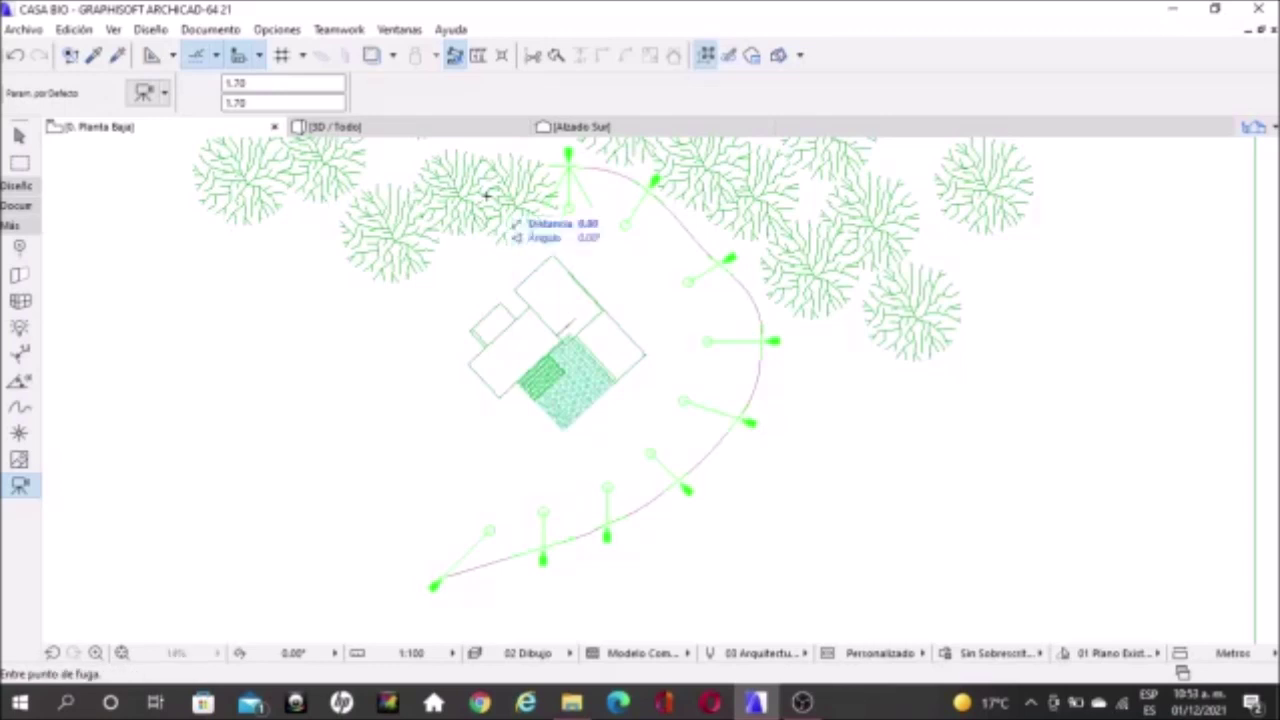
pyautogui.click(490, 248)
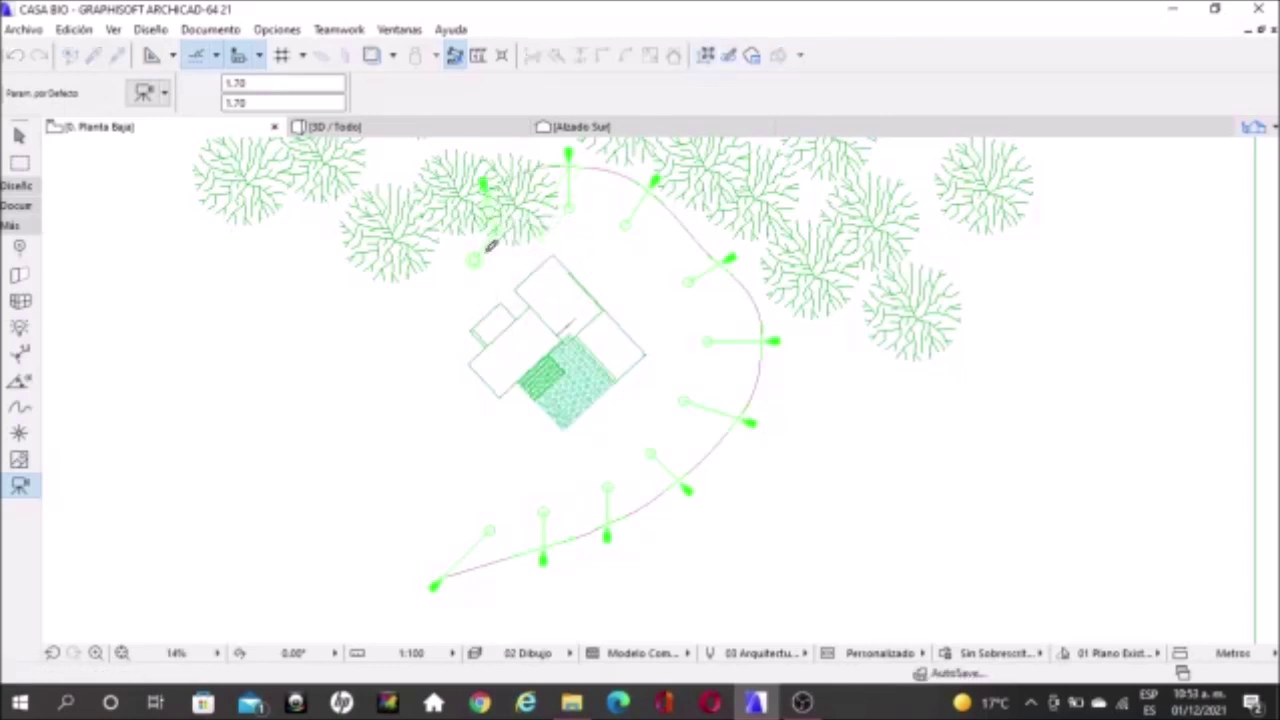
pyautogui.click(419, 247)
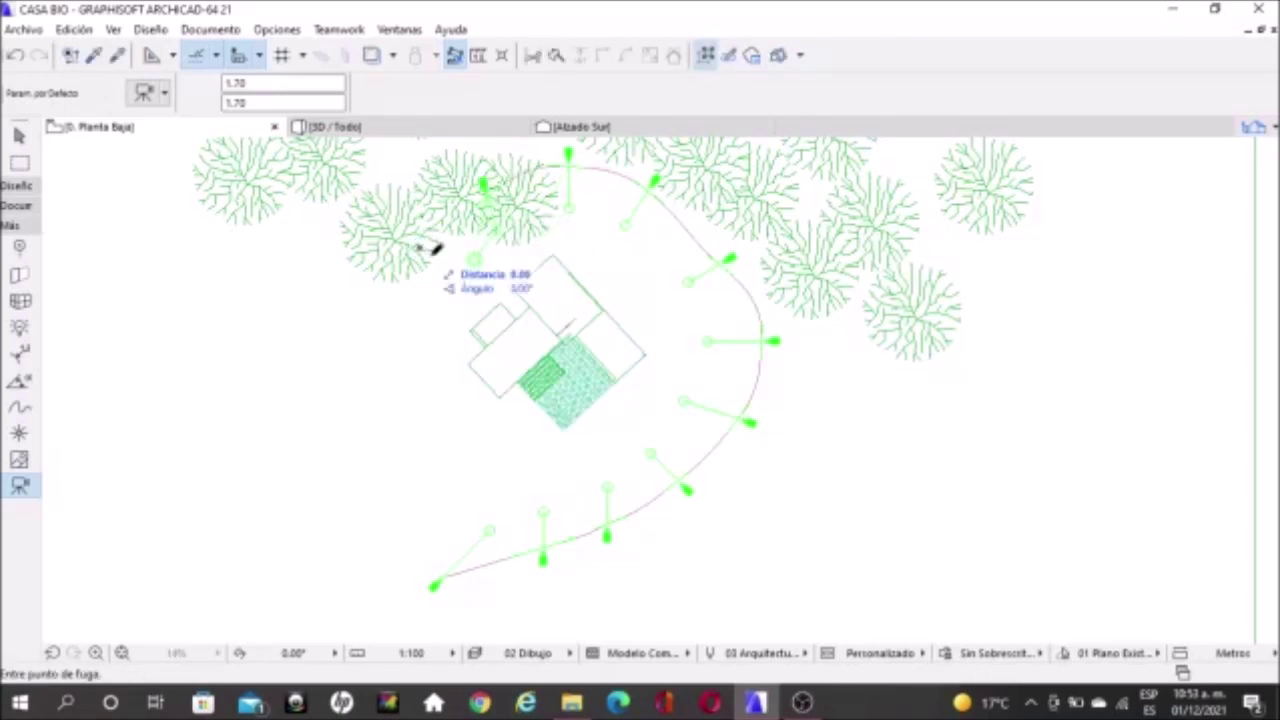
pyautogui.click(458, 285)
# - Add the last four cameras along the lower left, closing the loop near the first camera
pyautogui.click(338, 353)
pyautogui.click(362, 381)
pyautogui.click(317, 443)
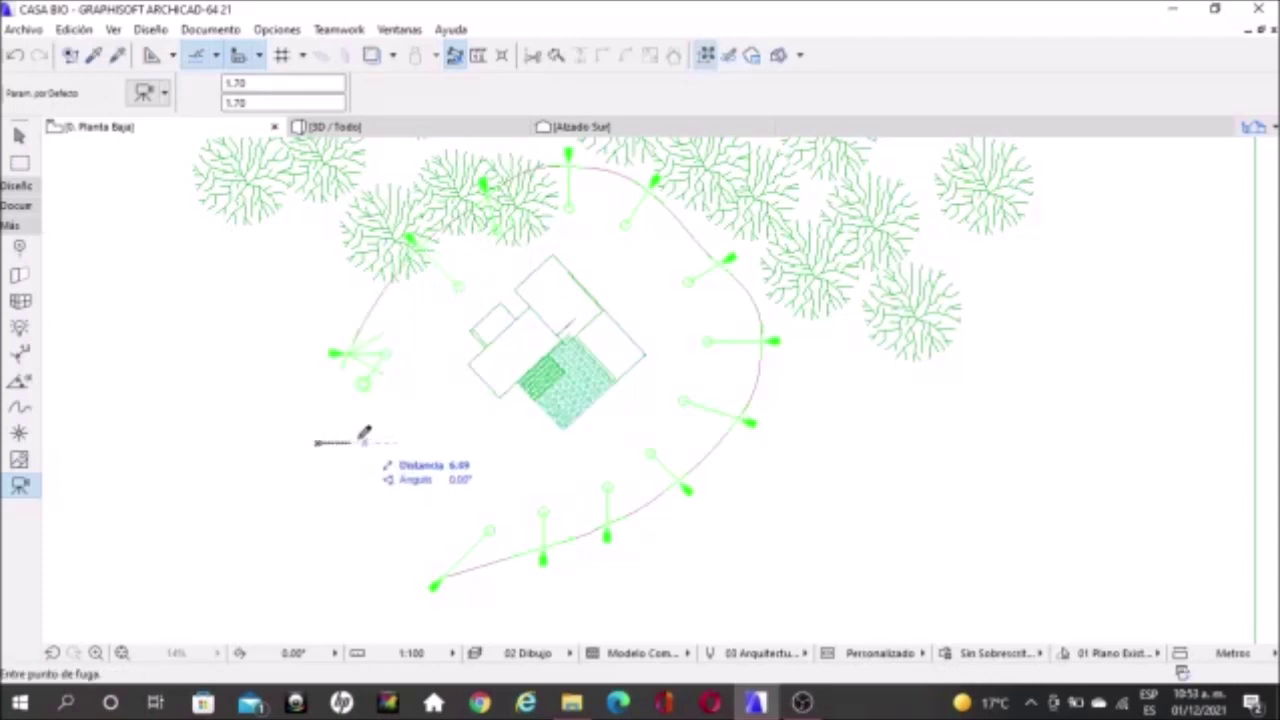
pyautogui.click(354, 446)
pyautogui.click(322, 540)
pyautogui.click(385, 507)
pyautogui.click(389, 580)
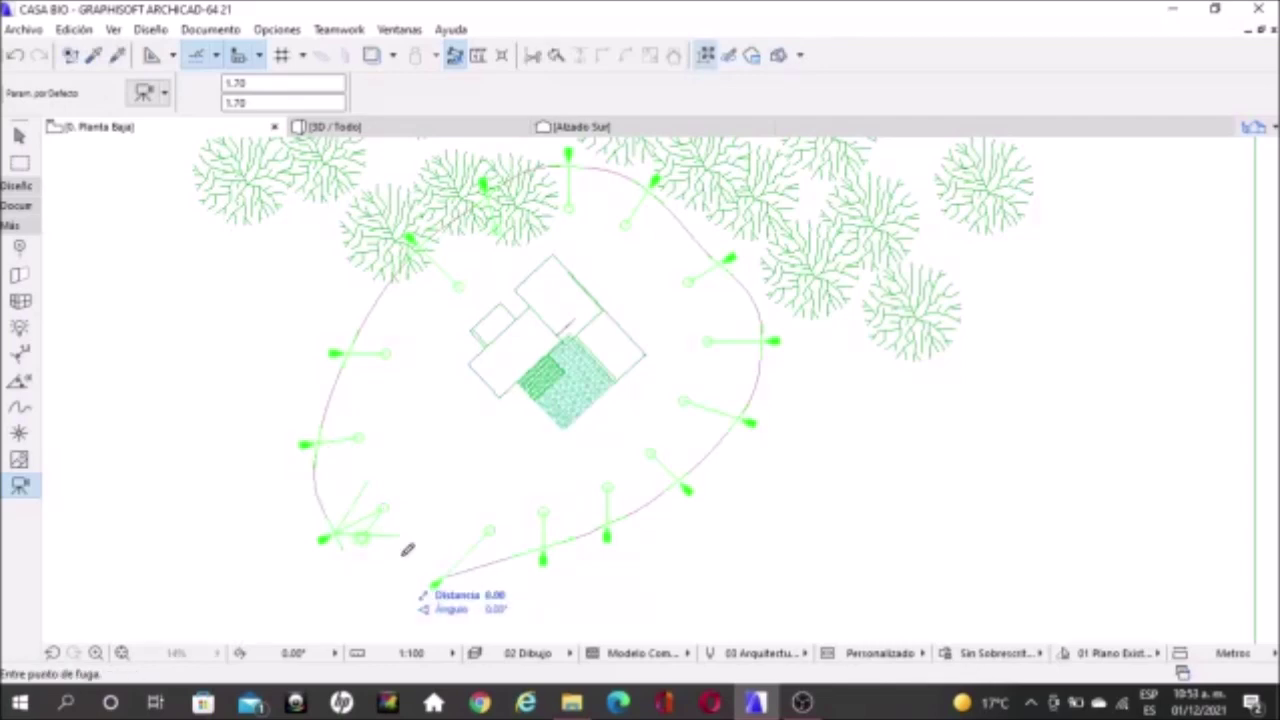
pyautogui.click(420, 530)
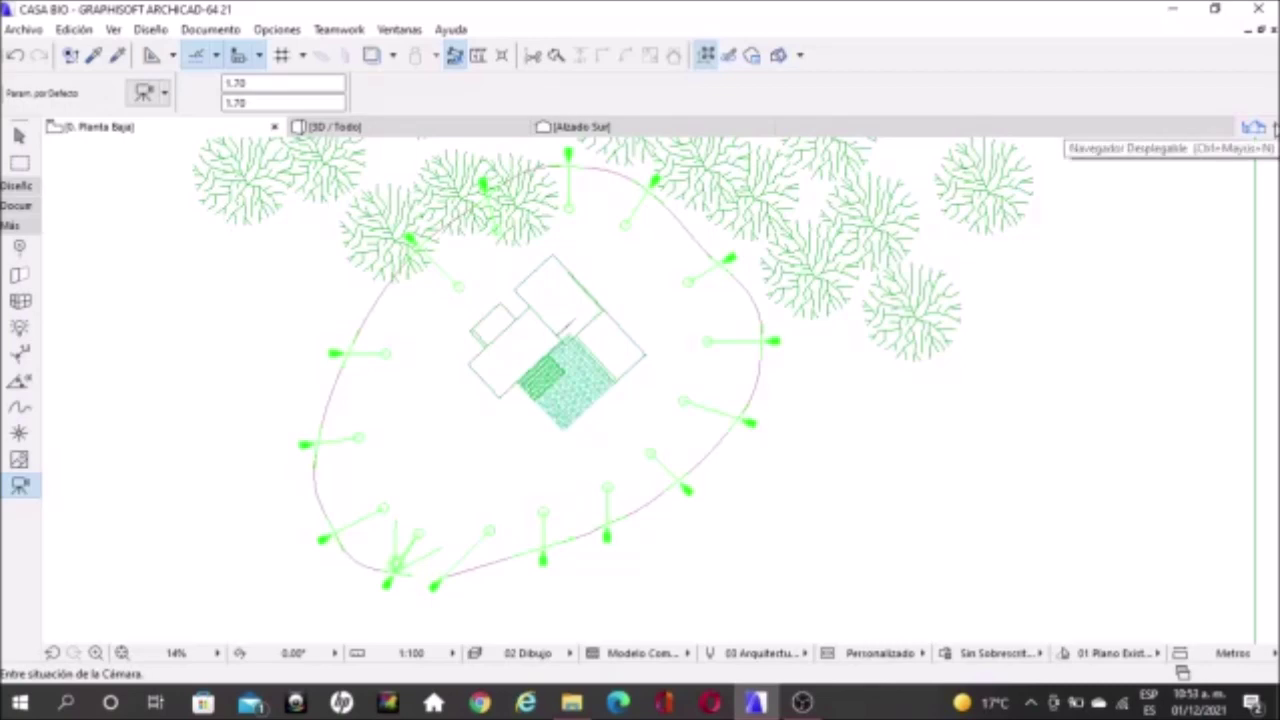
pyautogui.click(1255, 127)
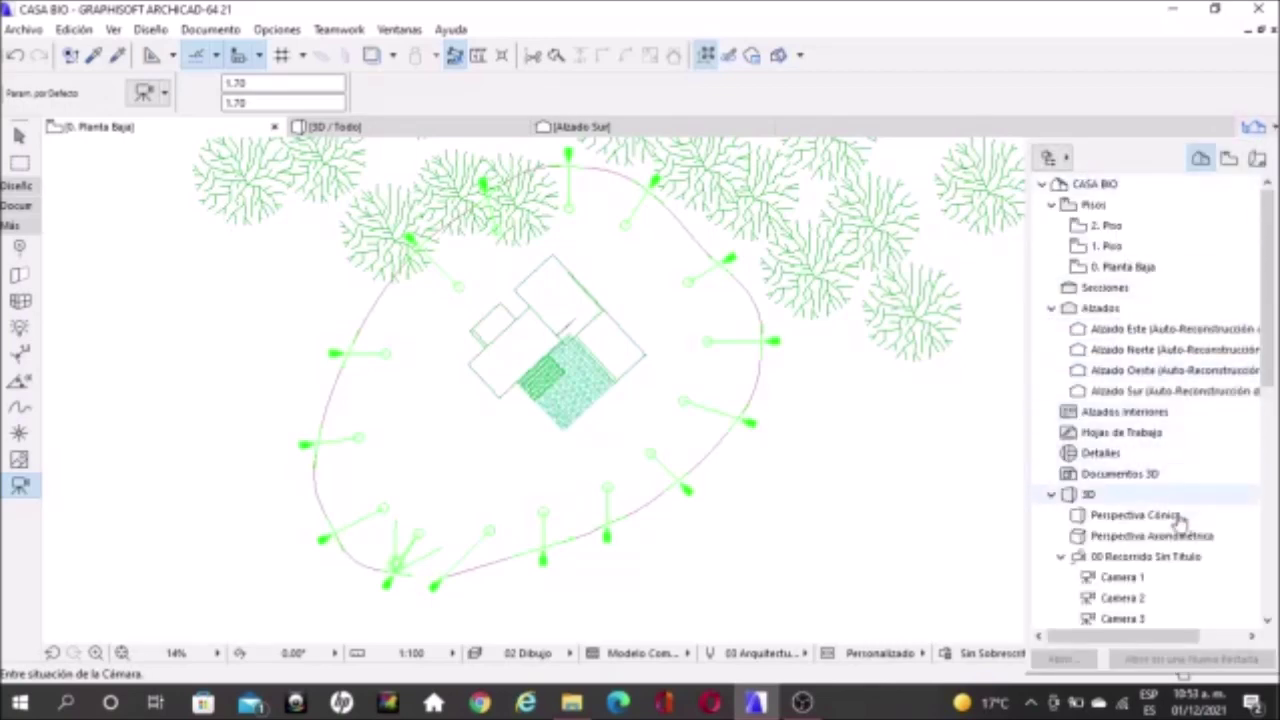
# - Expand 00 Recorrido Sin Título in the Navigator to check it lists Camera 1–15, then close it
pyautogui.click(1152, 563)
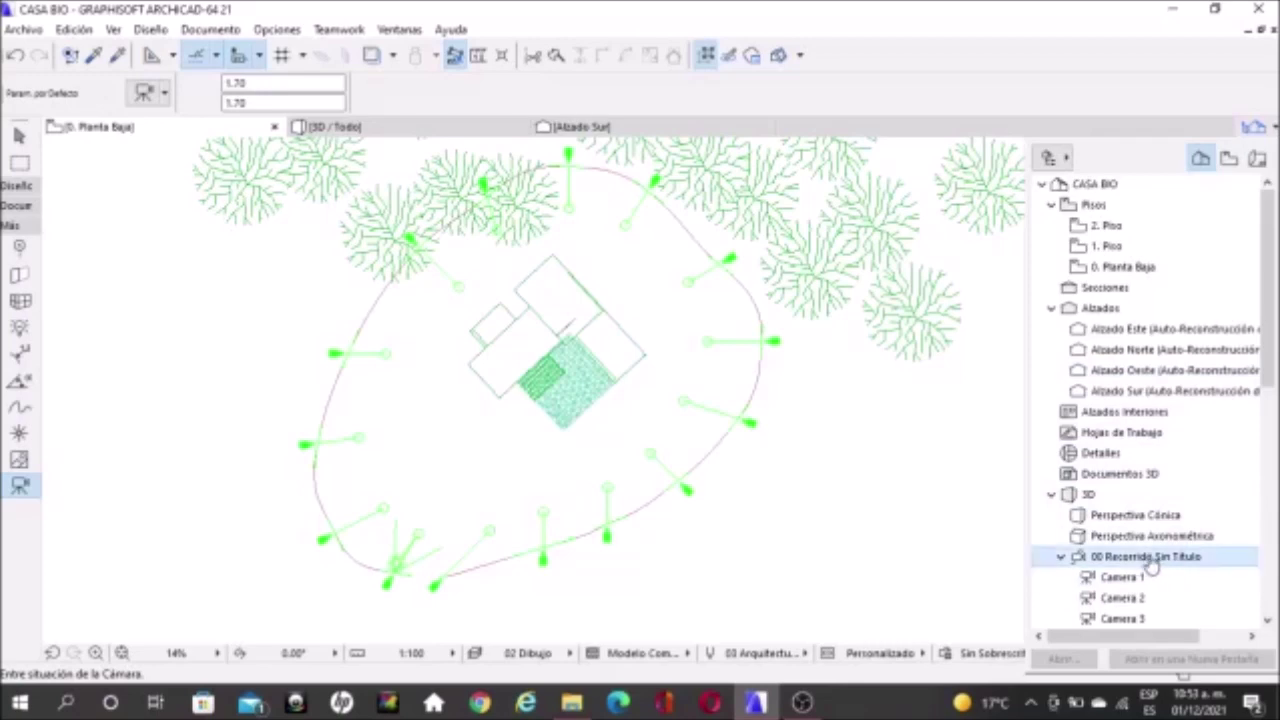
pyautogui.click(1063, 557)
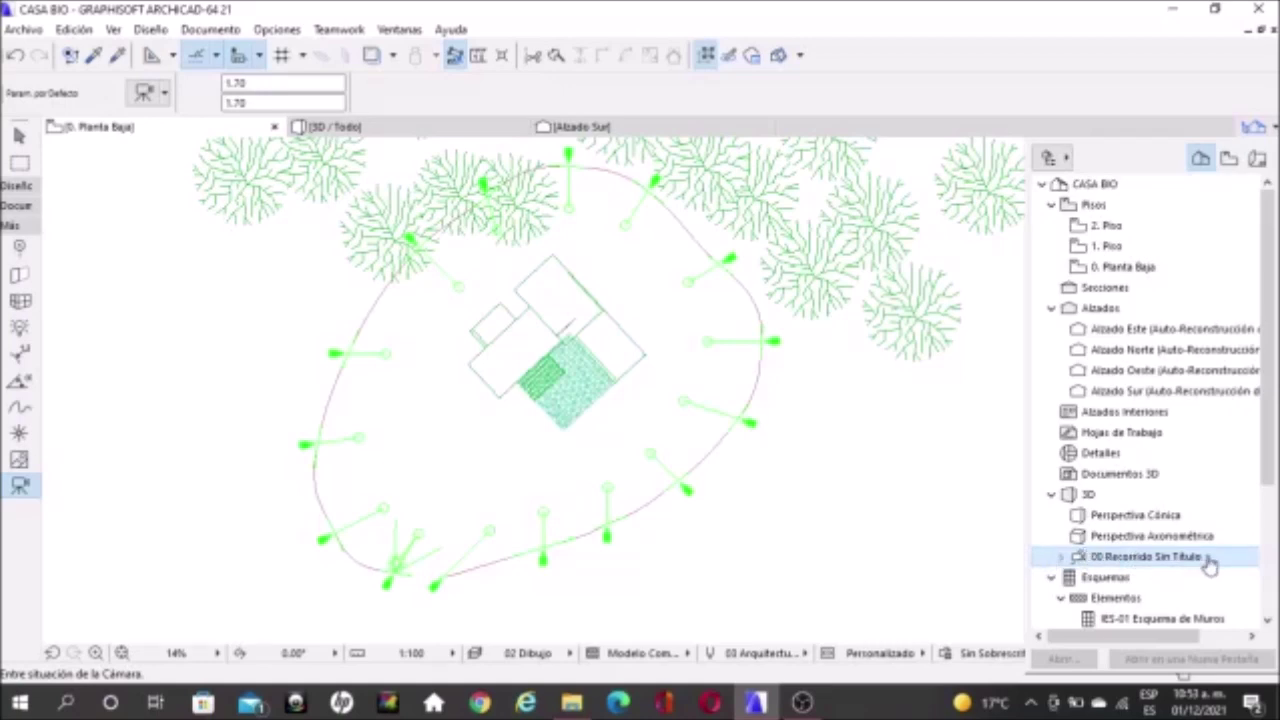
pyautogui.doubleClick(1200, 563)
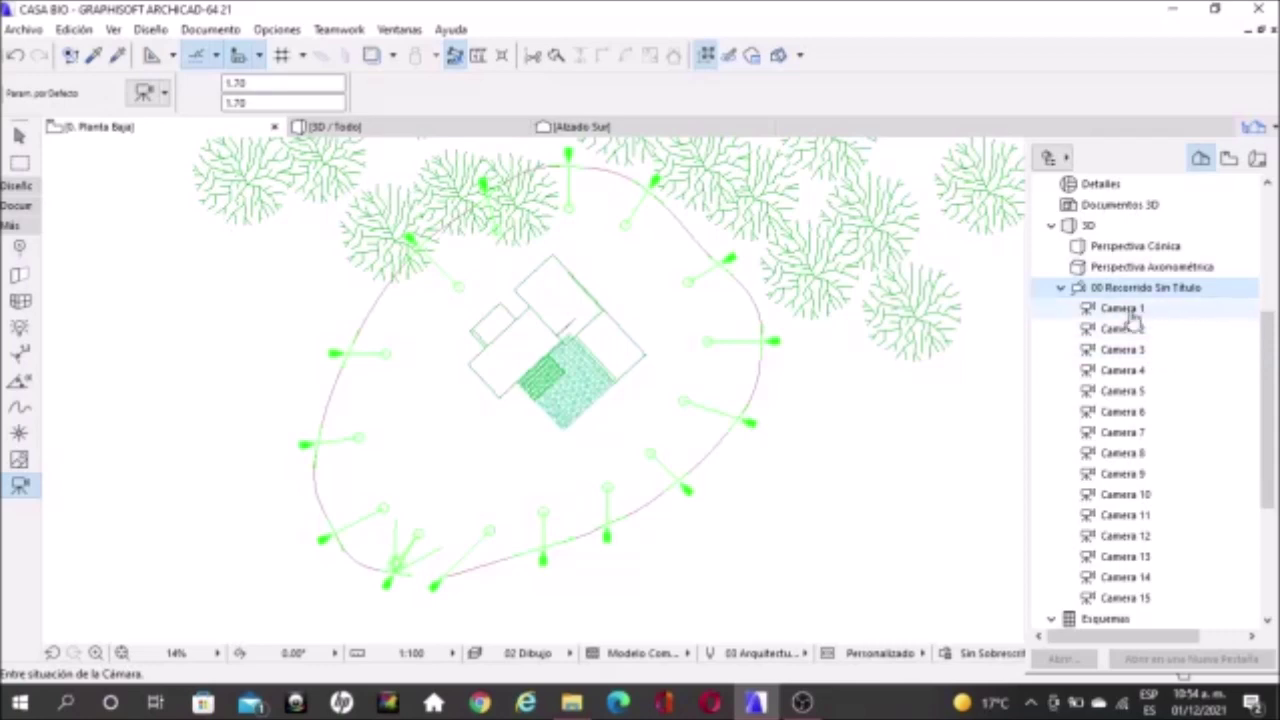
pyautogui.click(1144, 310)
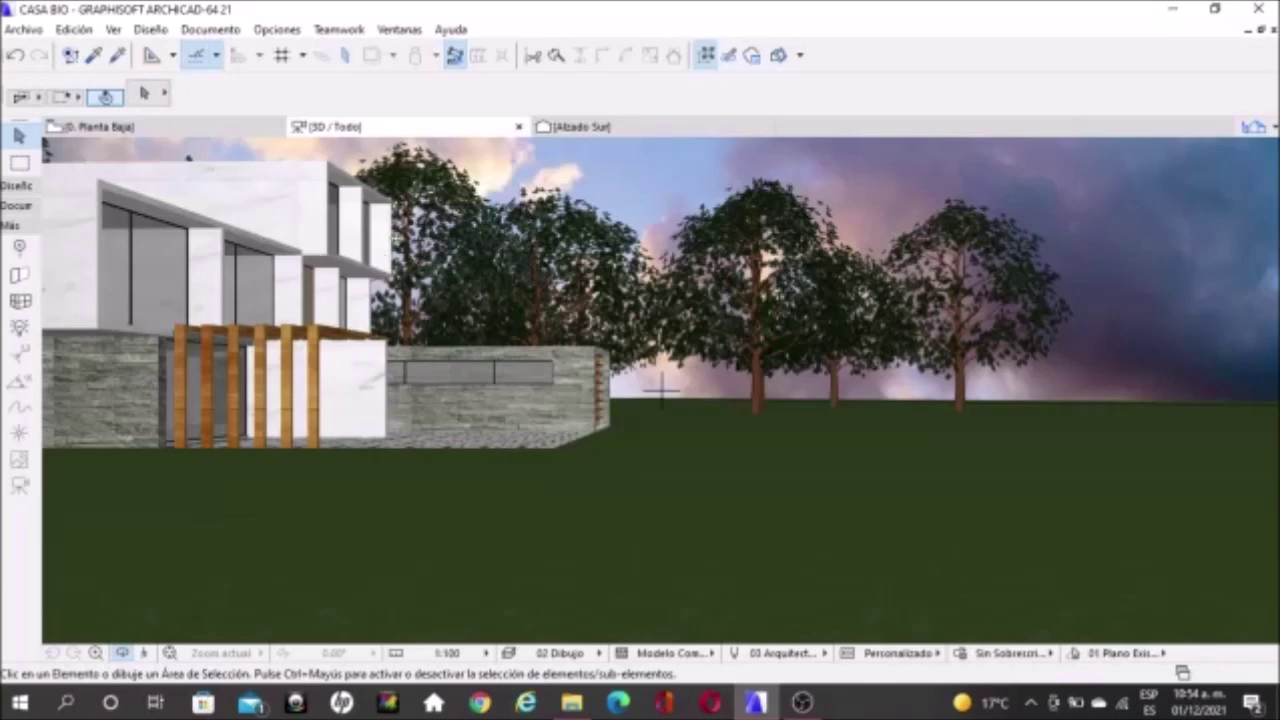
# - Orbit and zoom the 3D view to a closer viewpoint of the house
pyautogui.moveTo(660, 385)
pyautogui.keyDown('shift'); pyautogui.mouseDown(button='middle')
pyautogui.moveTo(317, 271)
pyautogui.moveTo(290, 338)
pyautogui.mouseUp(button='middle'); pyautogui.keyUp('shift')
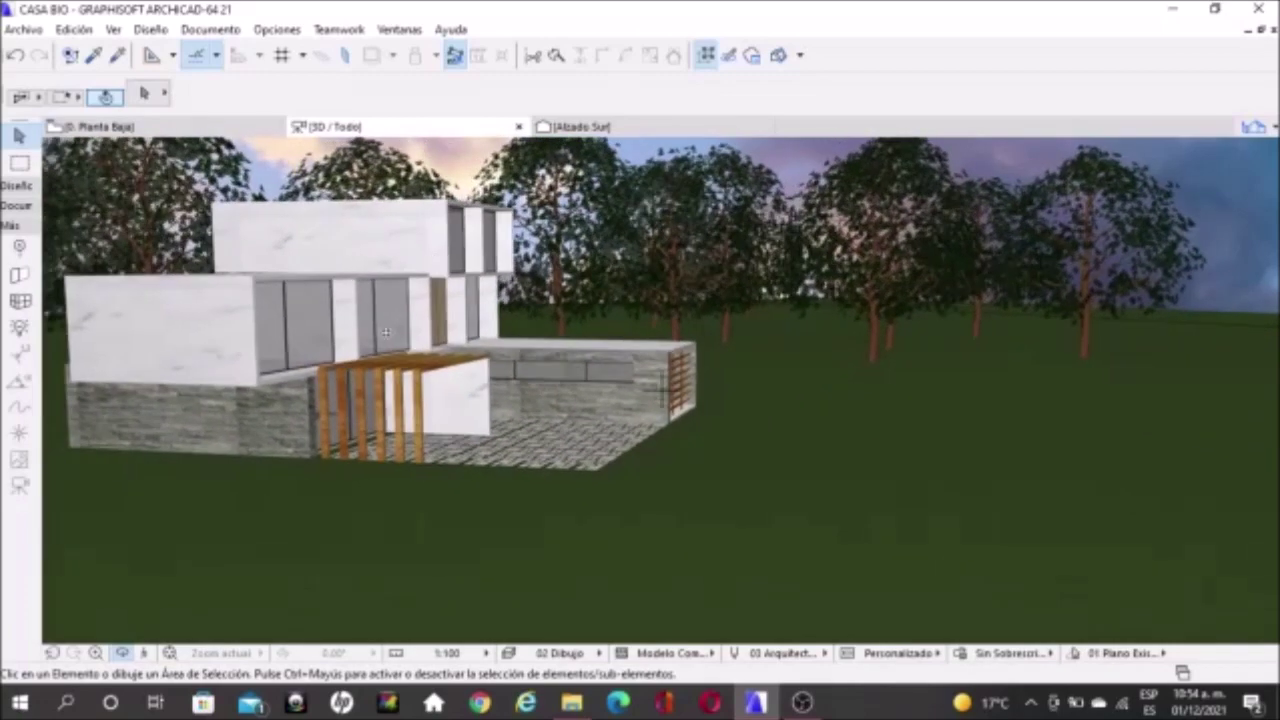
pyautogui.keyDown('shift'); pyautogui.moveTo(290, 338); pyautogui.dragTo(374, 313, button='middle'); pyautogui.keyUp('shift')
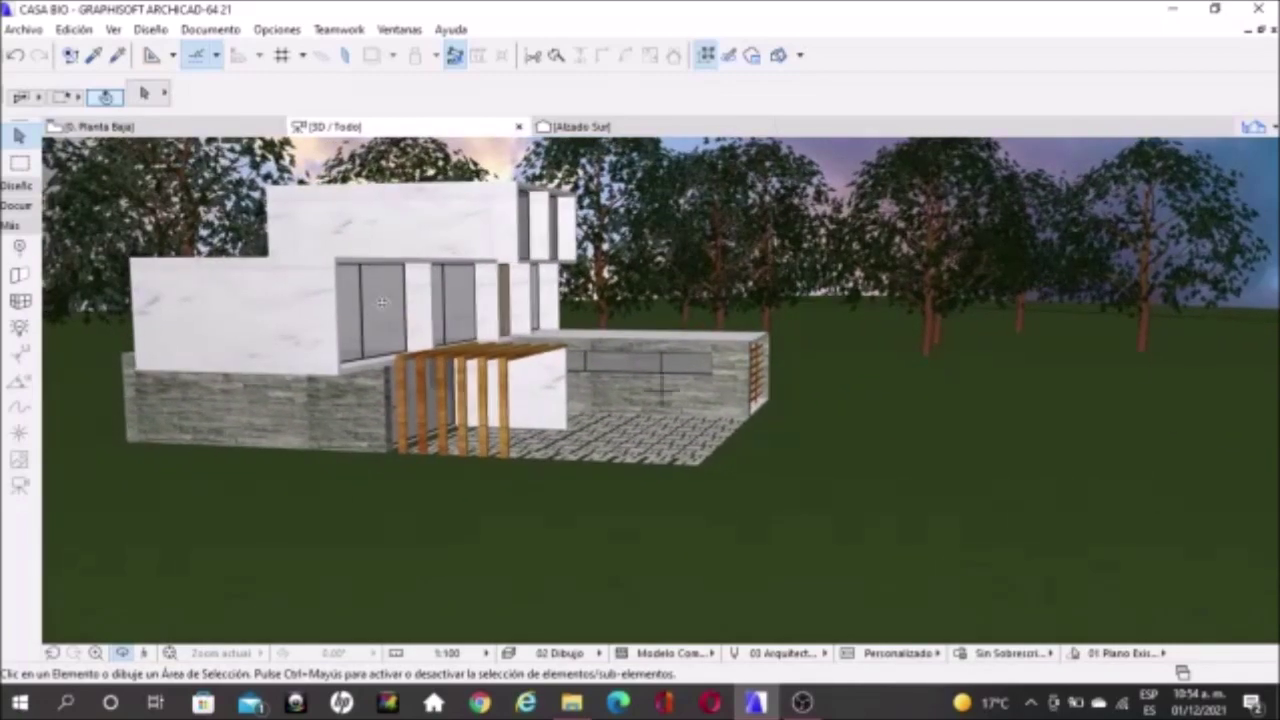
pyautogui.keyDown('shift'); pyautogui.moveTo(480, 249); pyautogui.dragTo(497, 220, button='middle'); pyautogui.keyUp('shift')
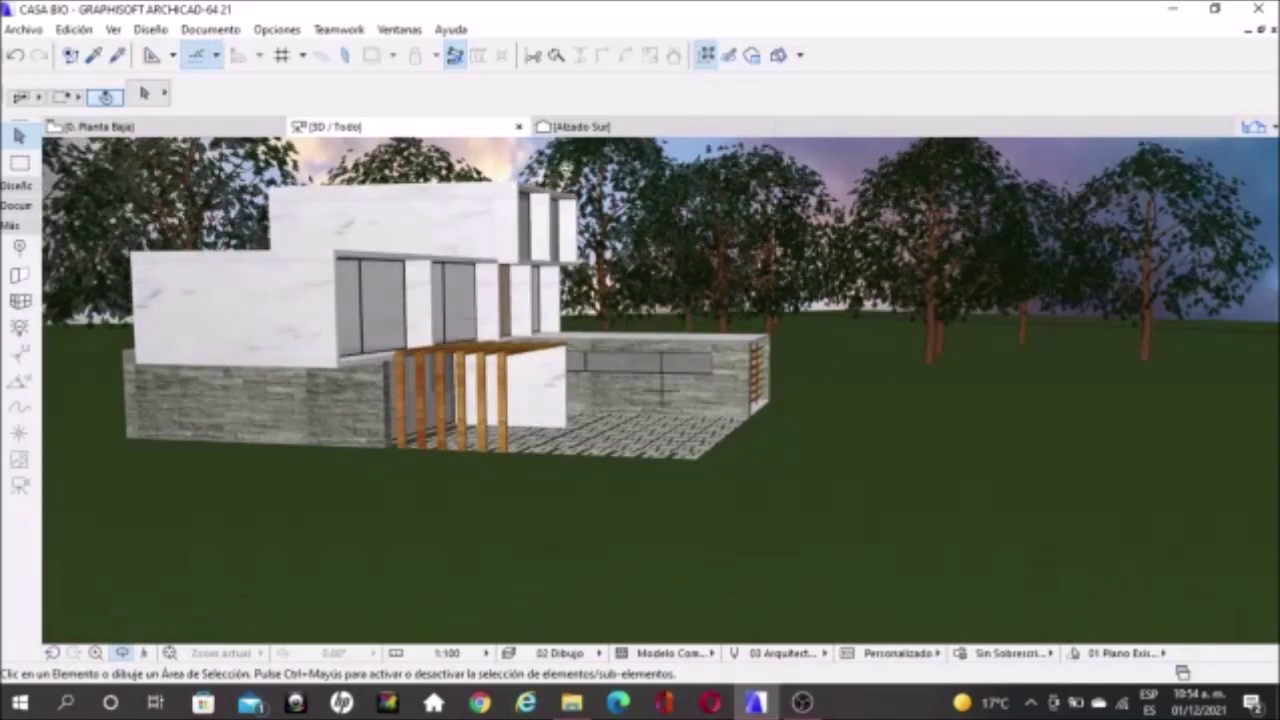
pyautogui.scroll(1, 450, 265)
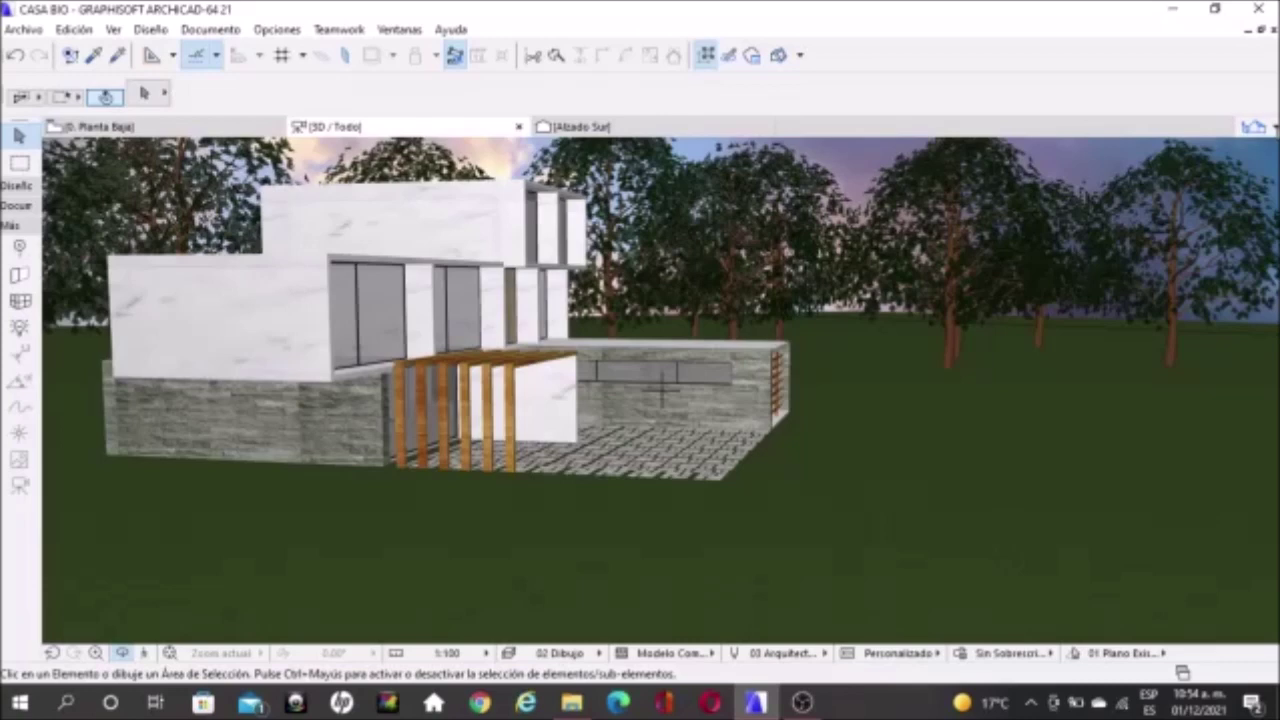
# - Set Camera 1 to the current view with 'Modificar esta Cámara a la Vista Actual'
pyautogui.click(1272, 129)
pyautogui.click(1138, 455)
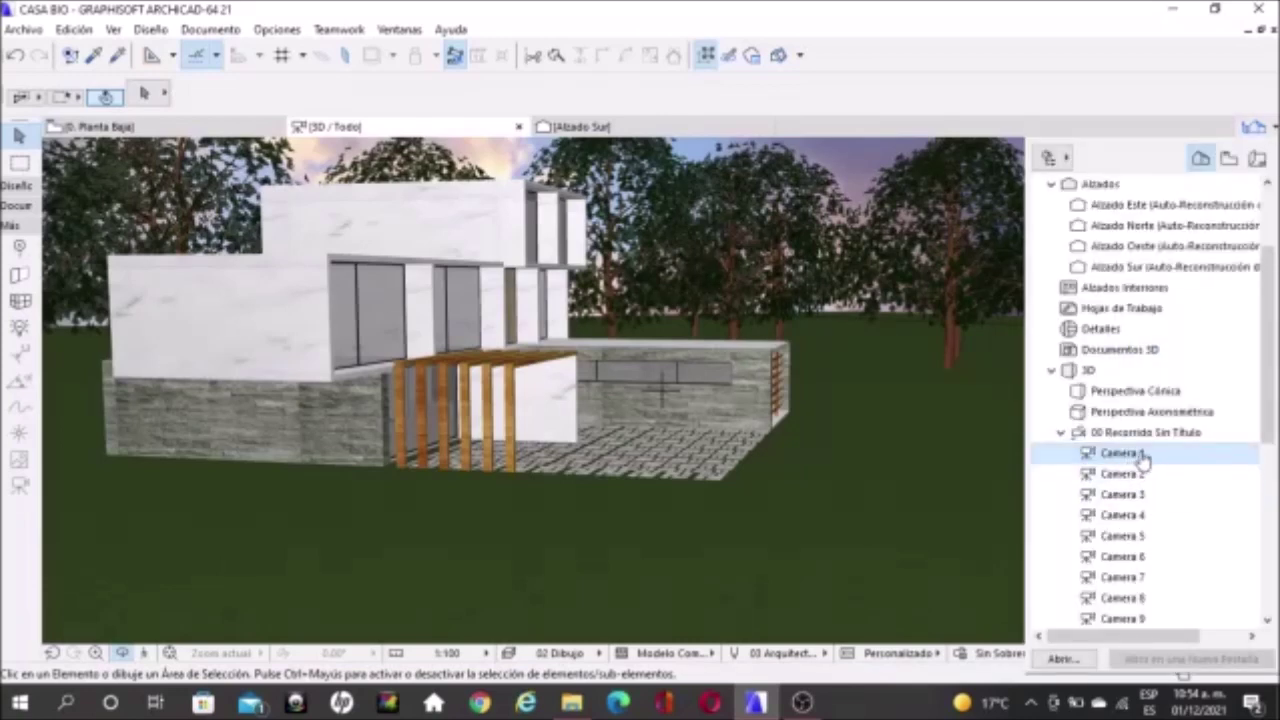
pyautogui.rightClick(1143, 457)
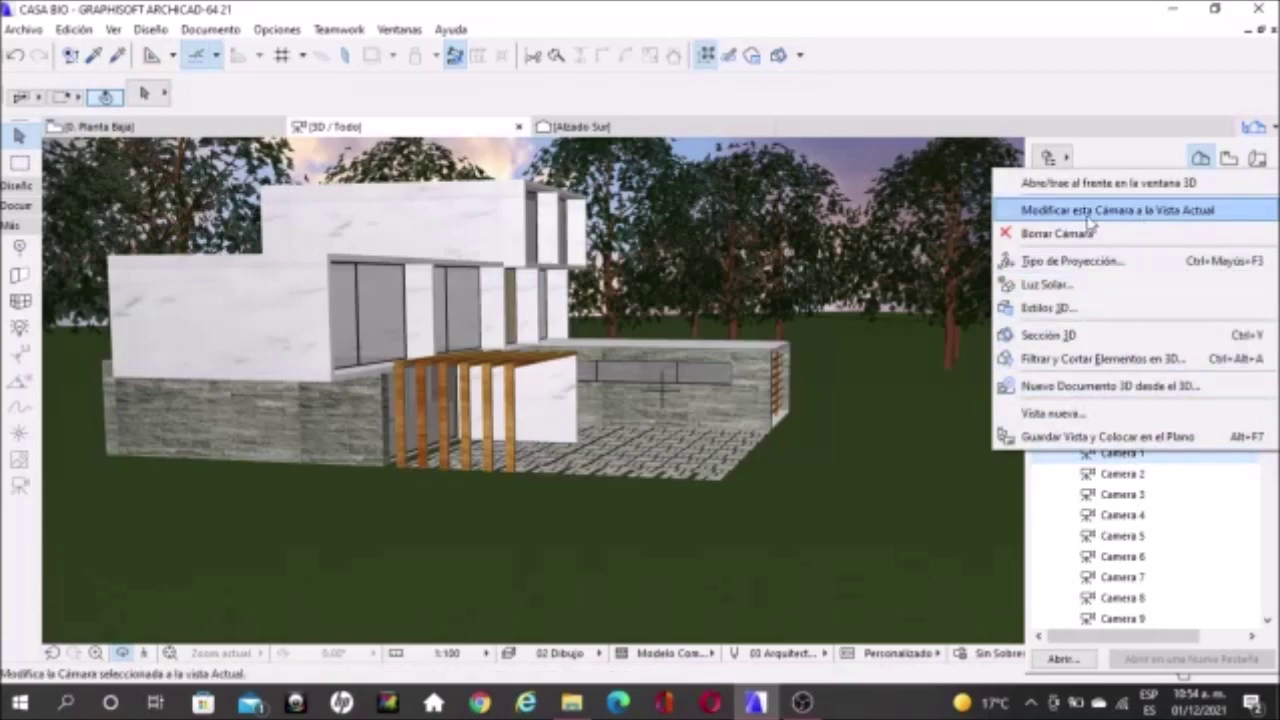
pyautogui.click(1180, 212)
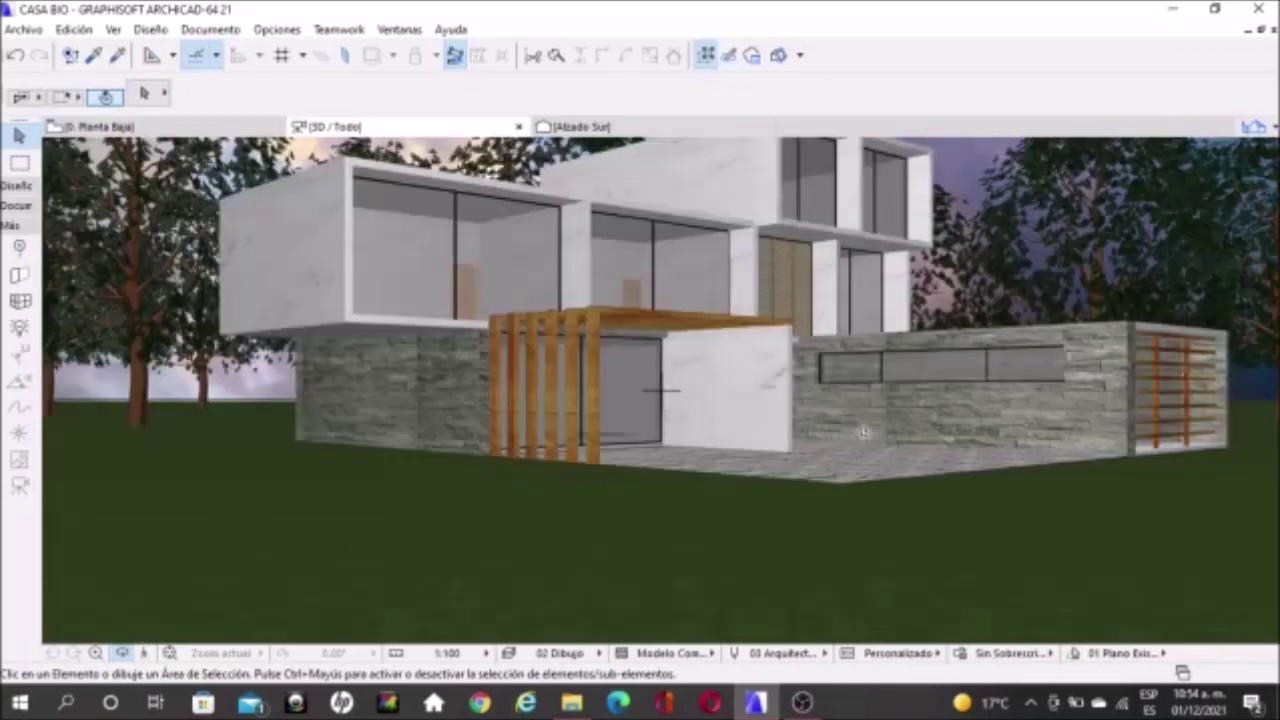
# - Orbit to a higher, closer angle and update Camera 2 to that view
pyautogui.keyDown('shift'); pyautogui.moveTo(689, 261); pyautogui.dragTo(675, 325, button='middle'); pyautogui.keyUp('shift')
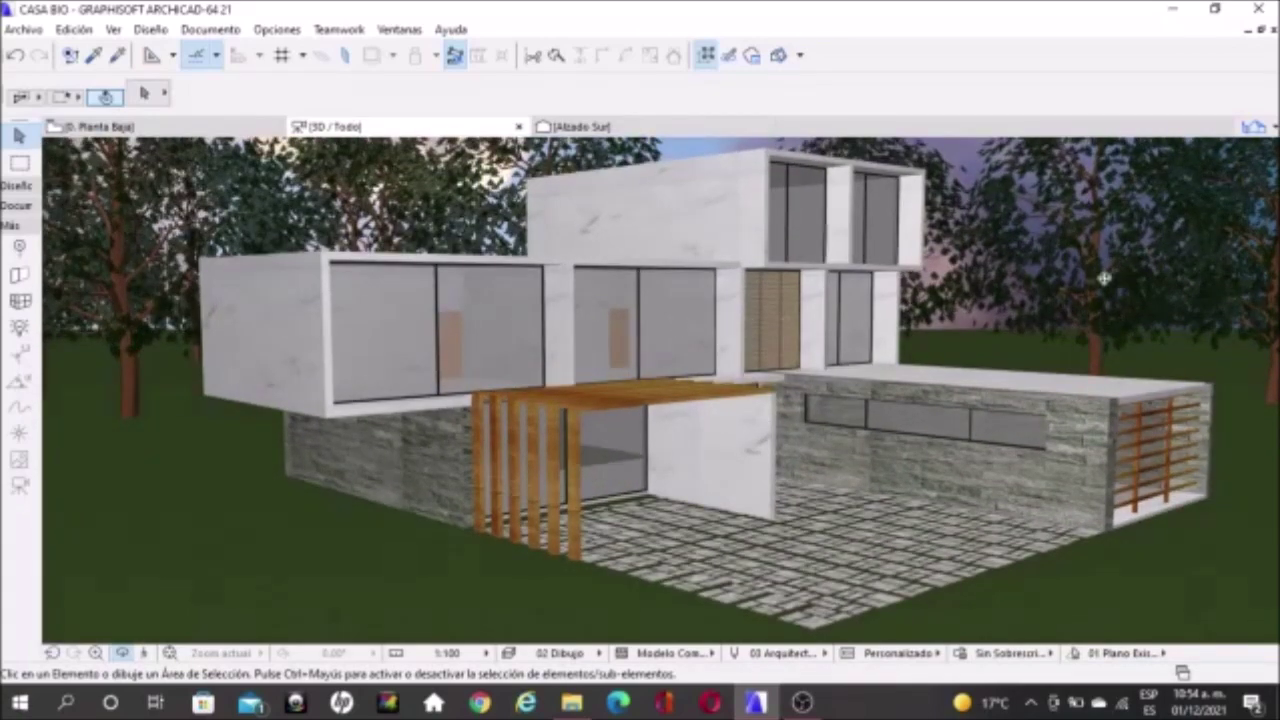
pyautogui.click(1272, 128)
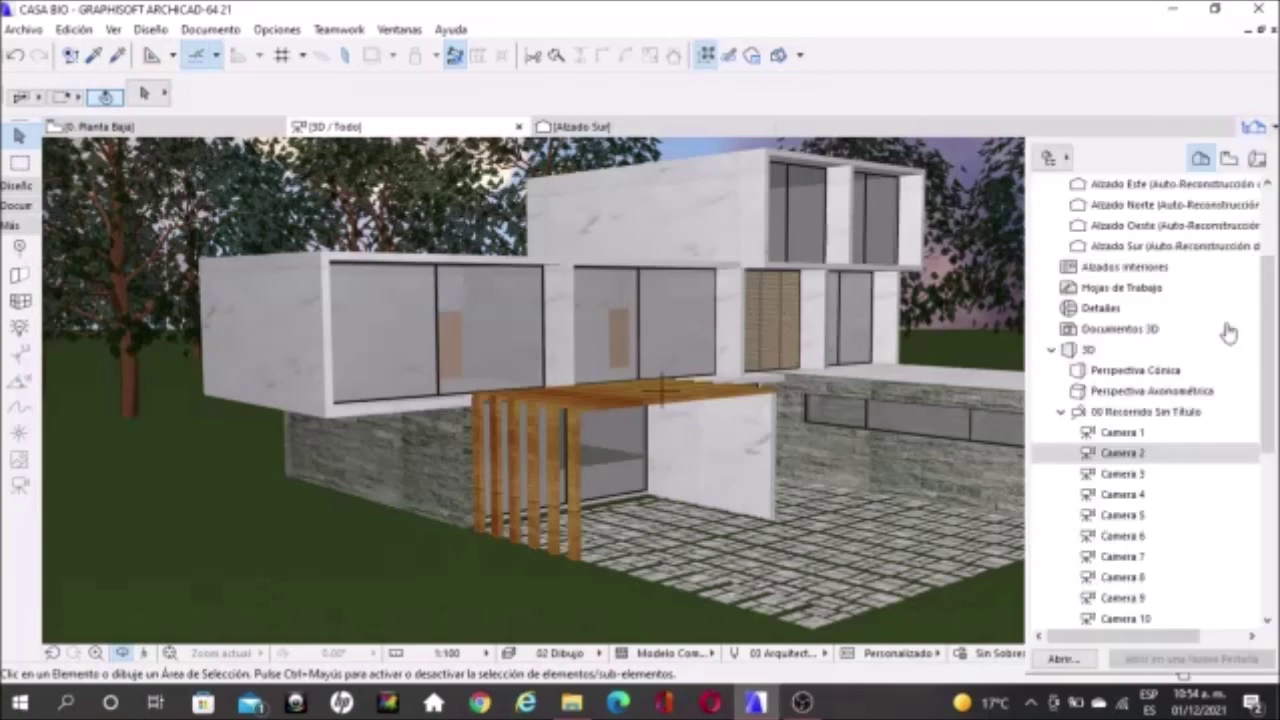
pyautogui.rightClick(1145, 455)
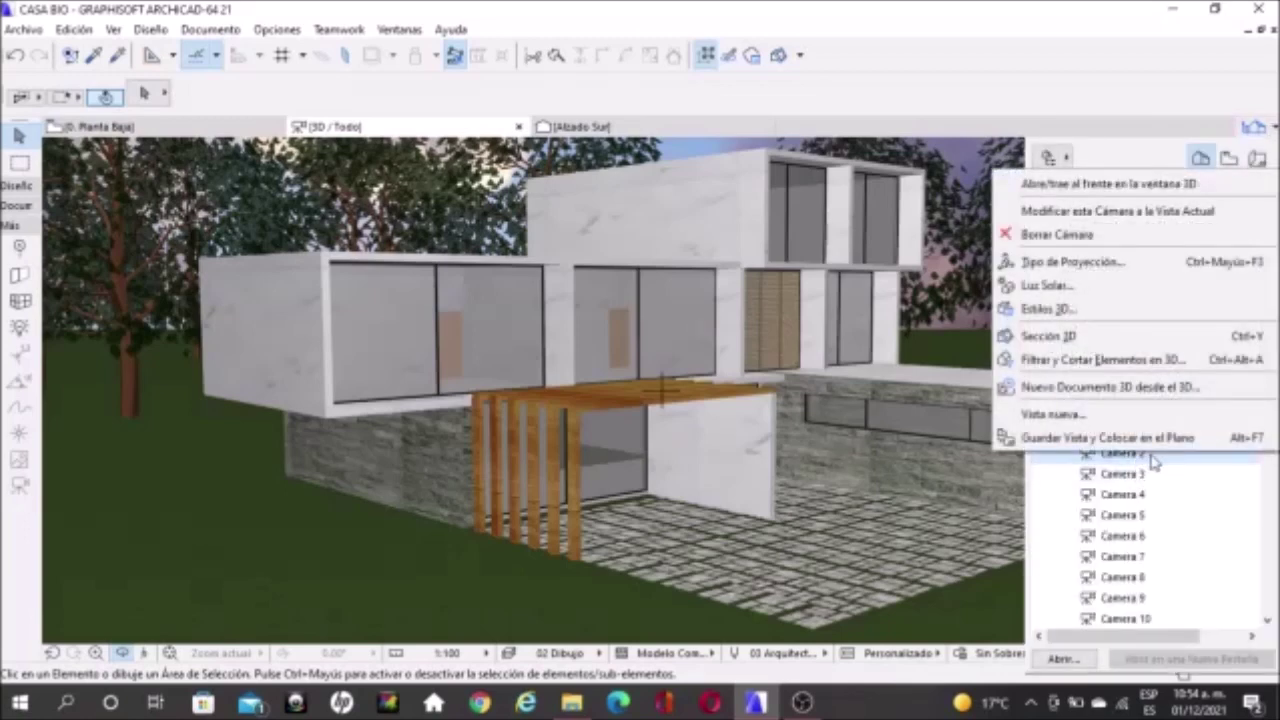
pyautogui.click(1136, 206)
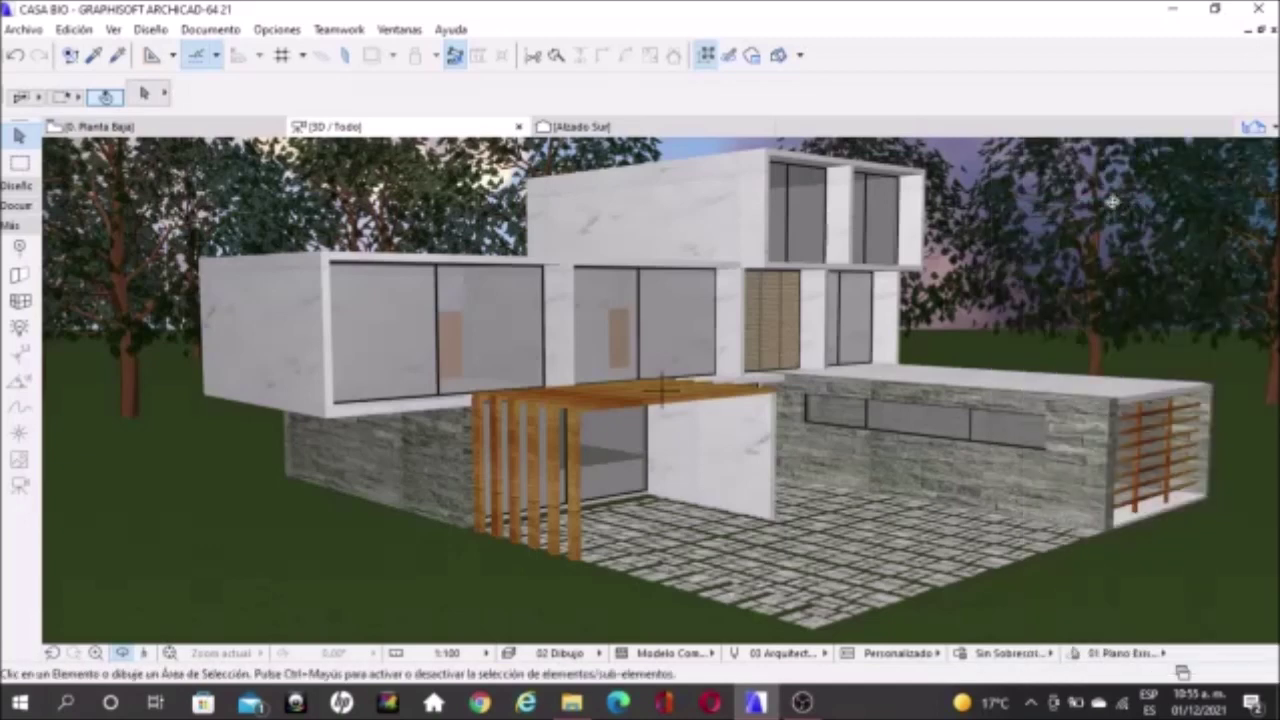
pyautogui.click(1255, 127)
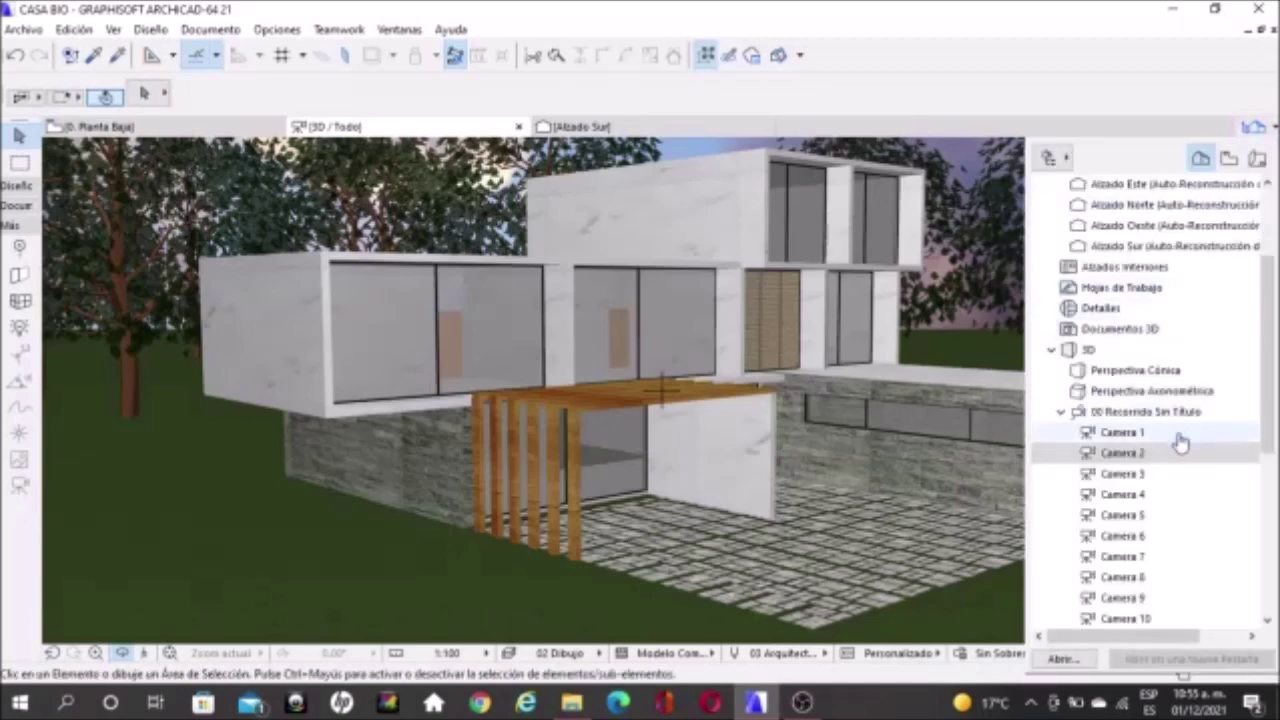
pyautogui.click(1157, 487)
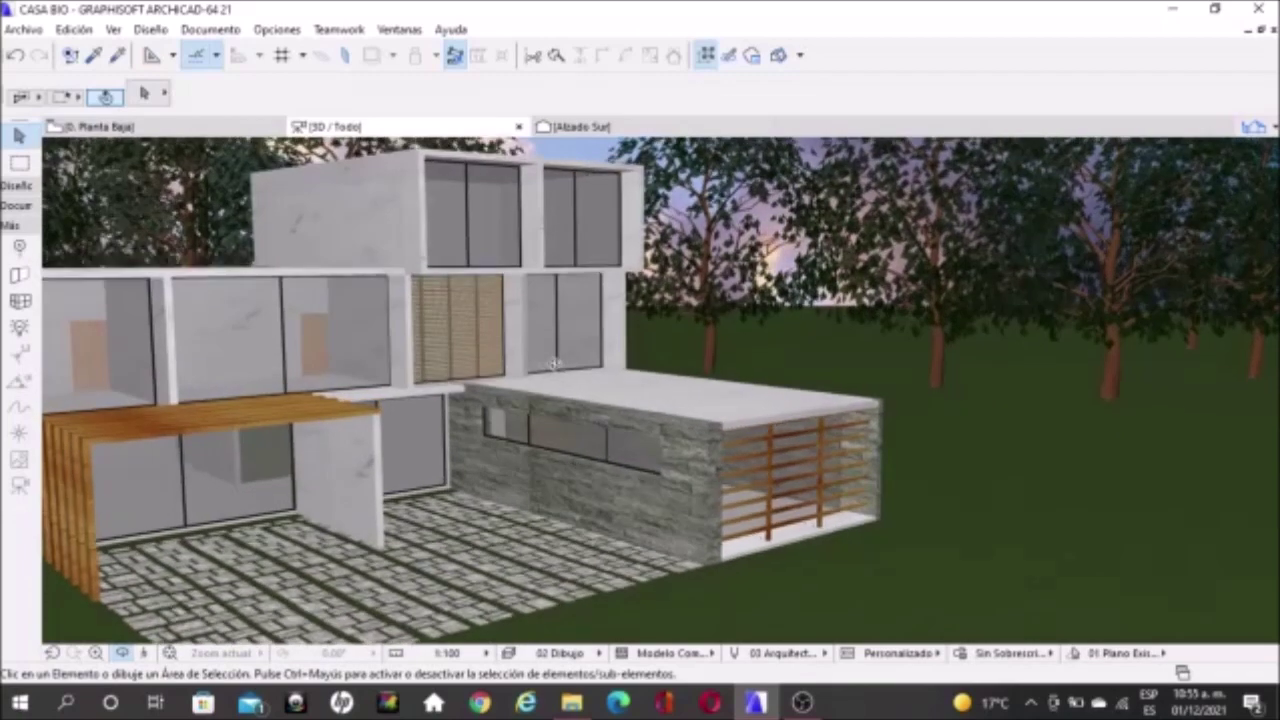
# - Update Camera 3, then Camera 4 after orbiting to show more terrace, then orbit to another side
pyautogui.click(1253, 127)
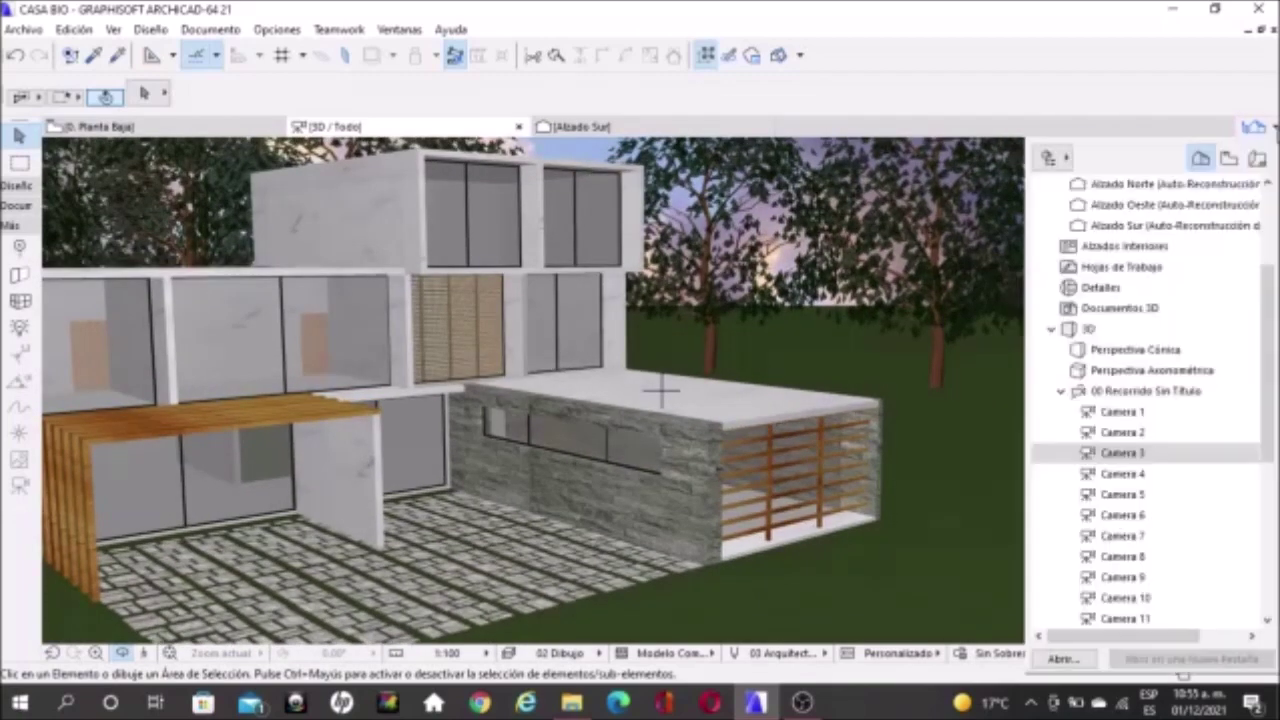
pyautogui.rightClick(1140, 458)
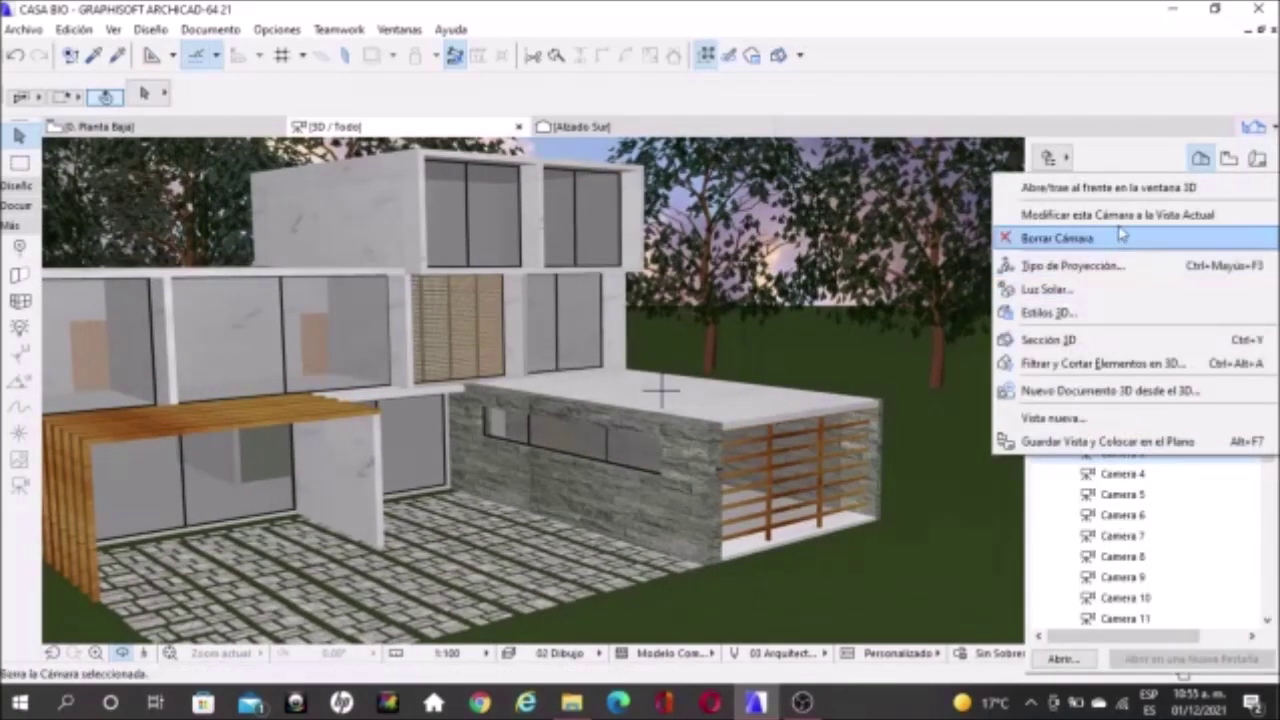
pyautogui.click(1115, 214)
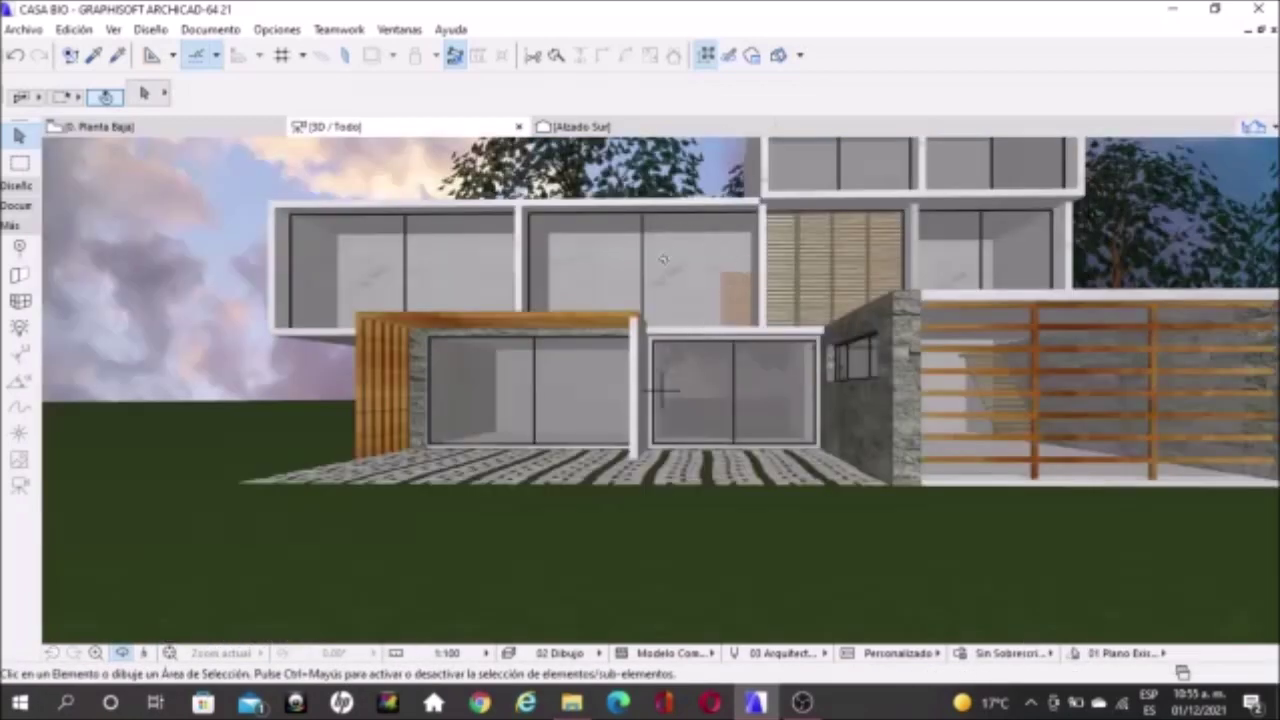
pyautogui.moveTo(662, 260); pyautogui.dragTo(655, 308)
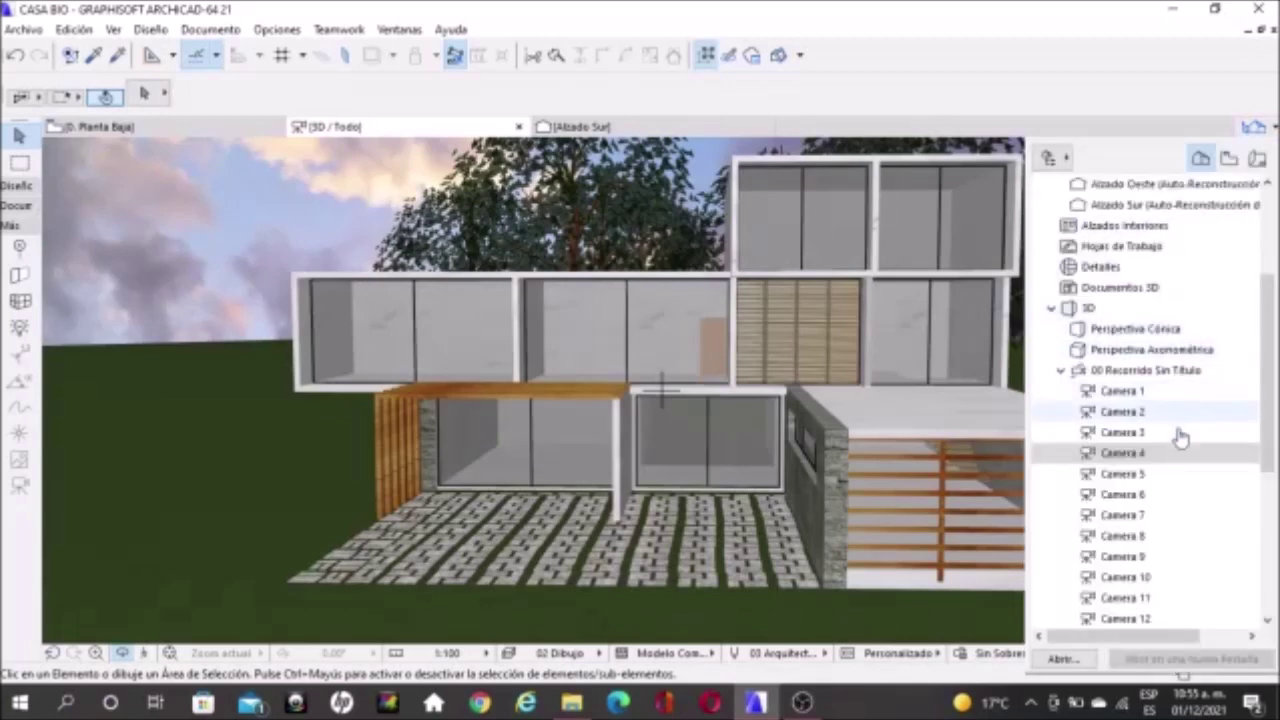
pyautogui.rightClick(1125, 450)
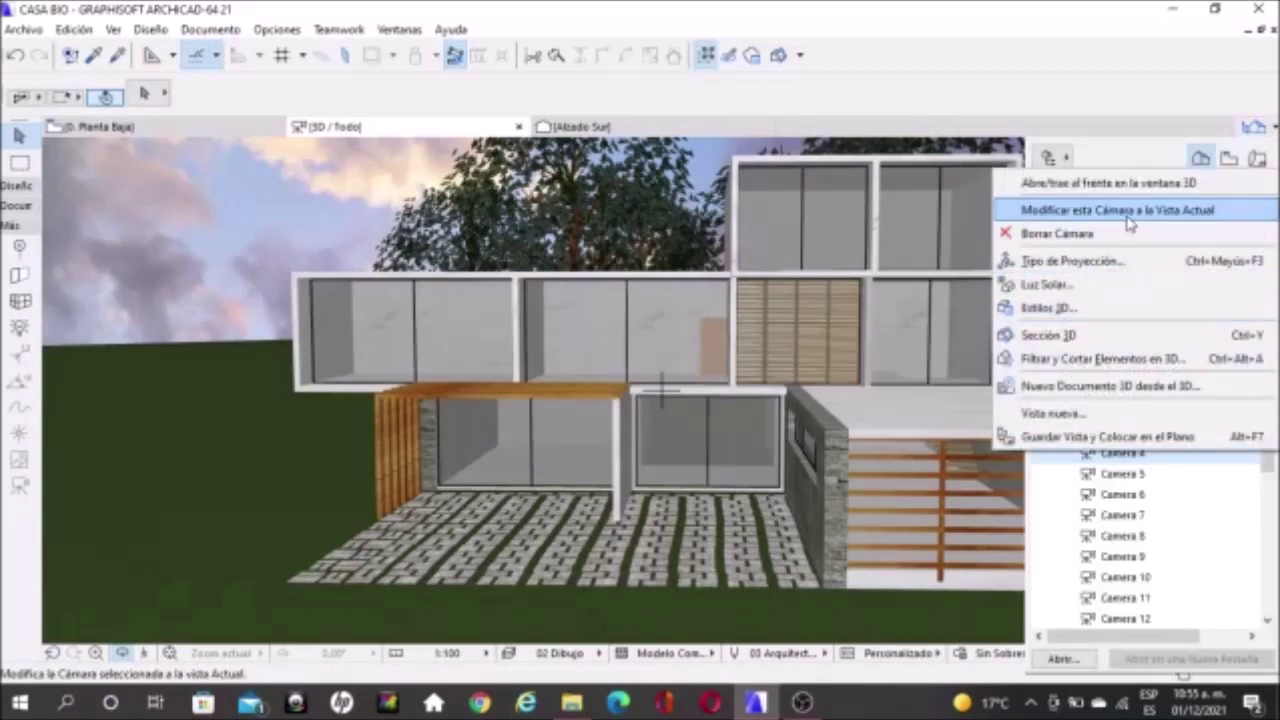
pyautogui.click(1120, 210)
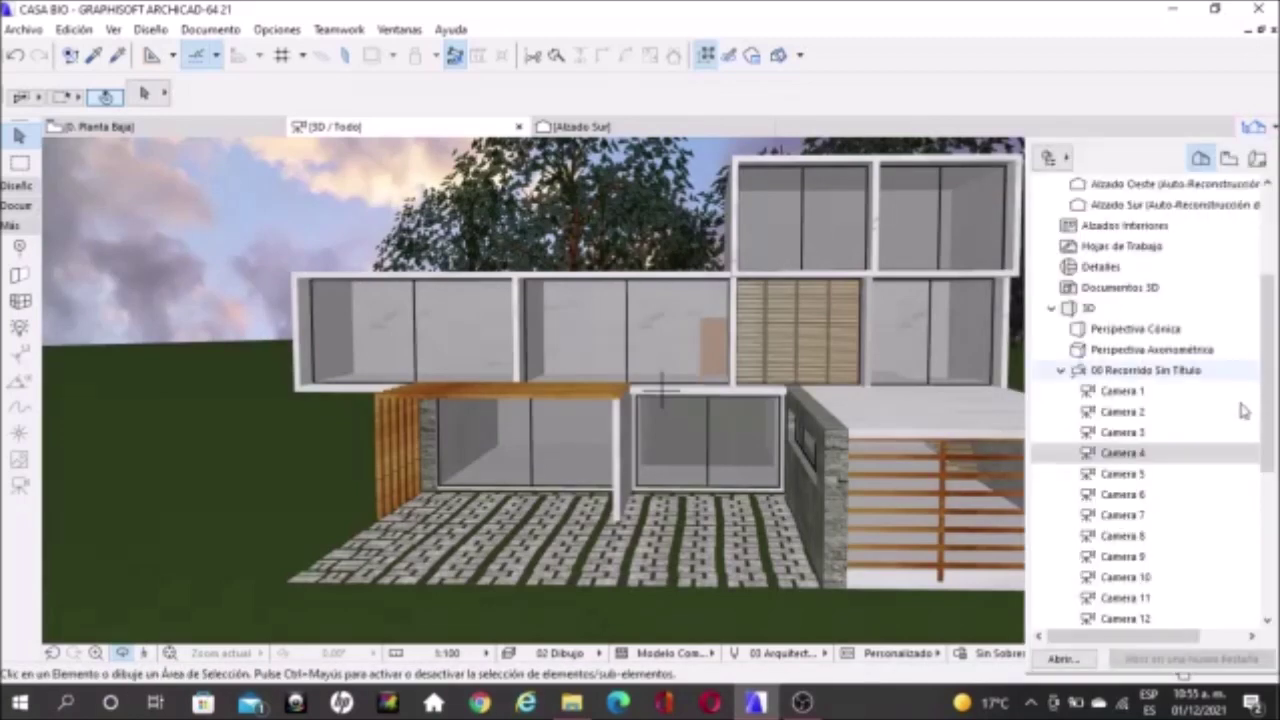
pyautogui.keyDown('shift'); pyautogui.moveTo(812, 410); pyautogui.dragTo(797, 377, button='middle'); pyautogui.keyUp('shift')
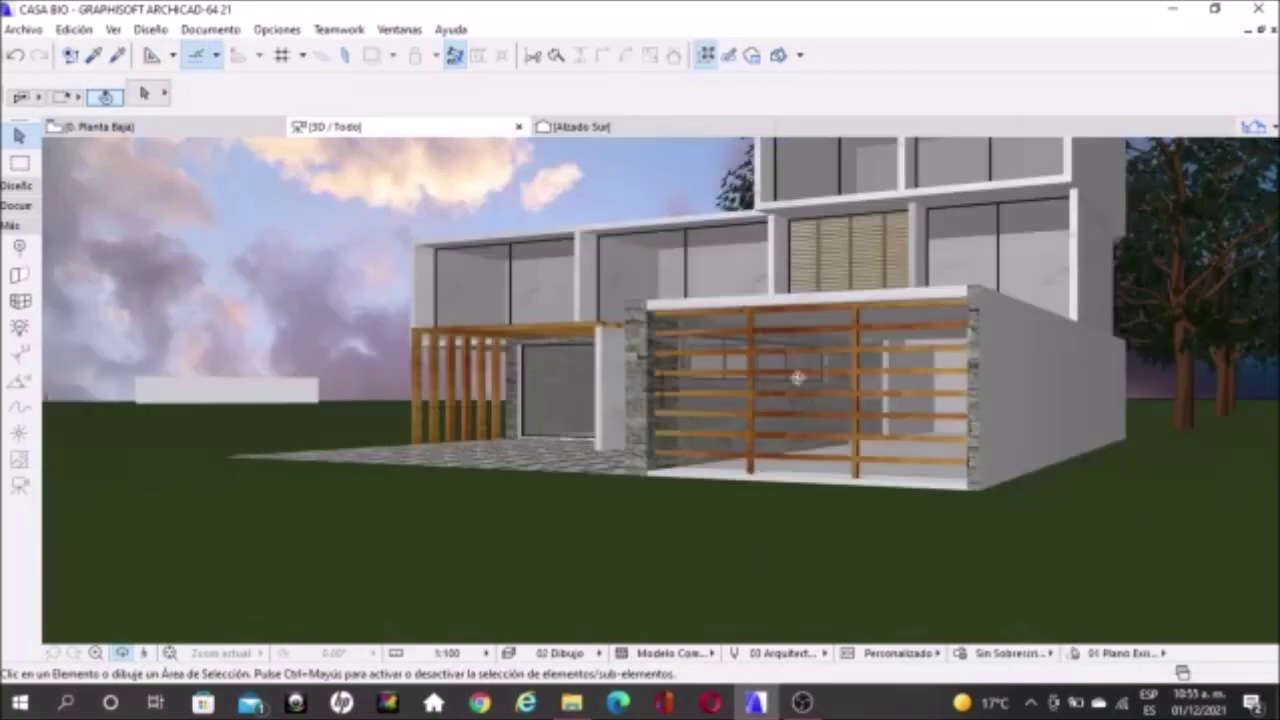
pyautogui.keyDown('shift'); pyautogui.moveTo(775, 253); pyautogui.dragTo(714, 298, button='middle'); pyautogui.keyUp('shift')
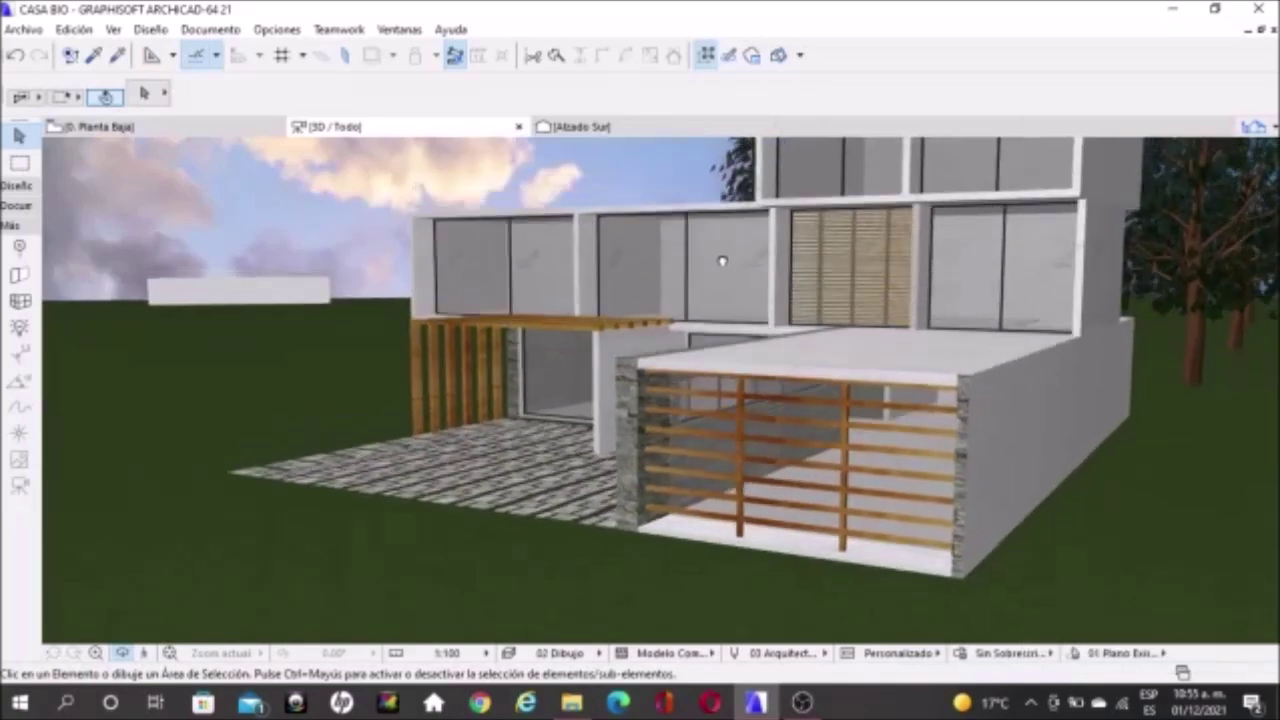
pyautogui.scroll(-2, 714, 298)
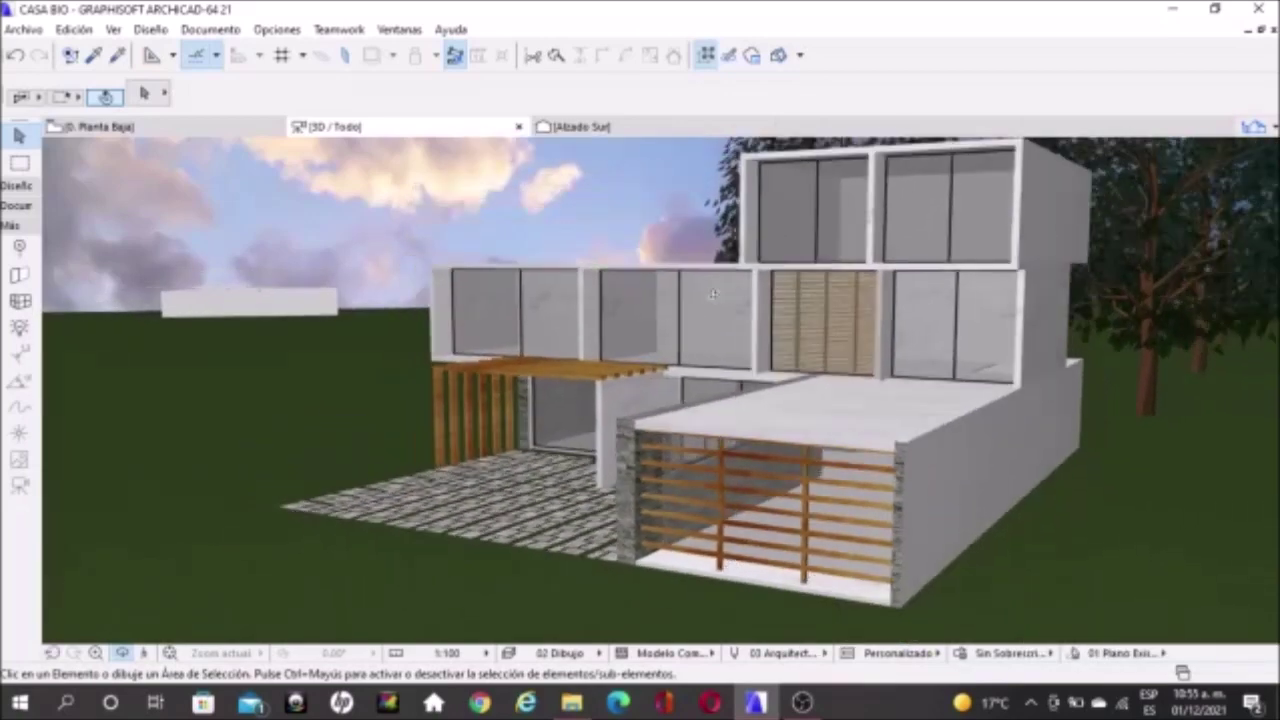
pyautogui.click(1274, 133)
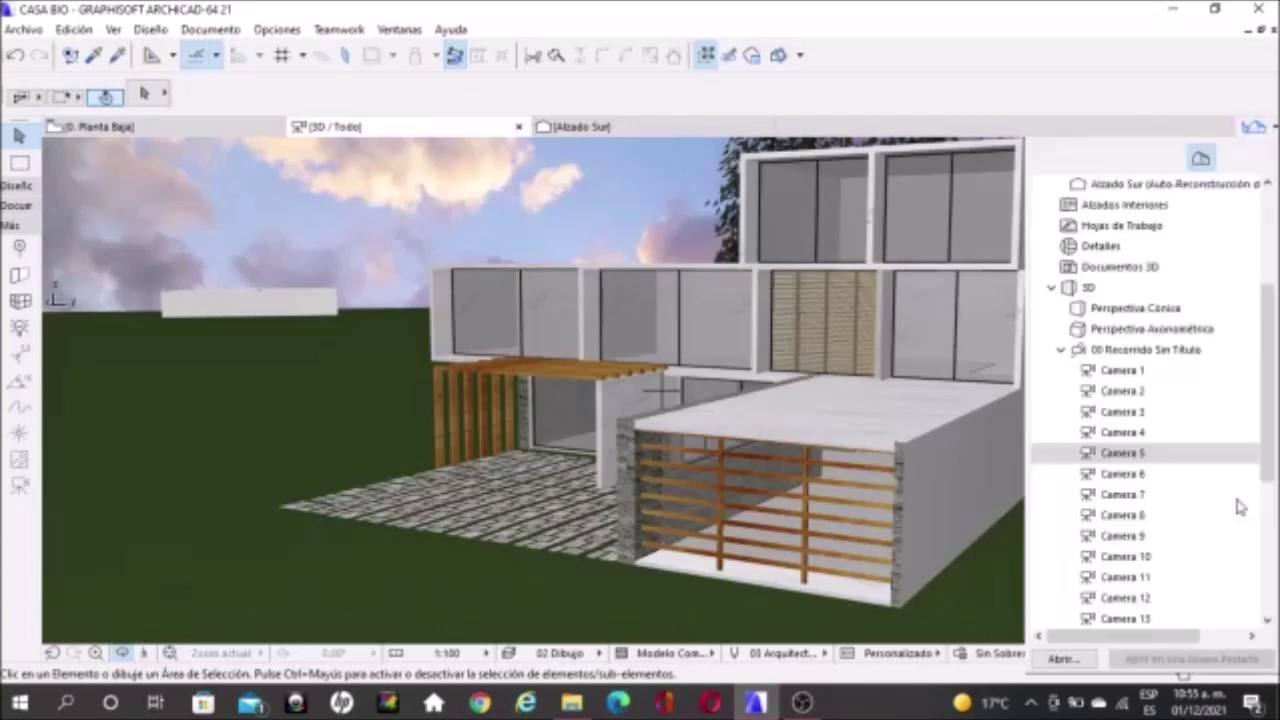
# - Update Camera 5 to the current view, then move to Camera 6 and orbit higher over the upper storey
pyautogui.rightClick(1145, 458)
pyautogui.click(1128, 216)
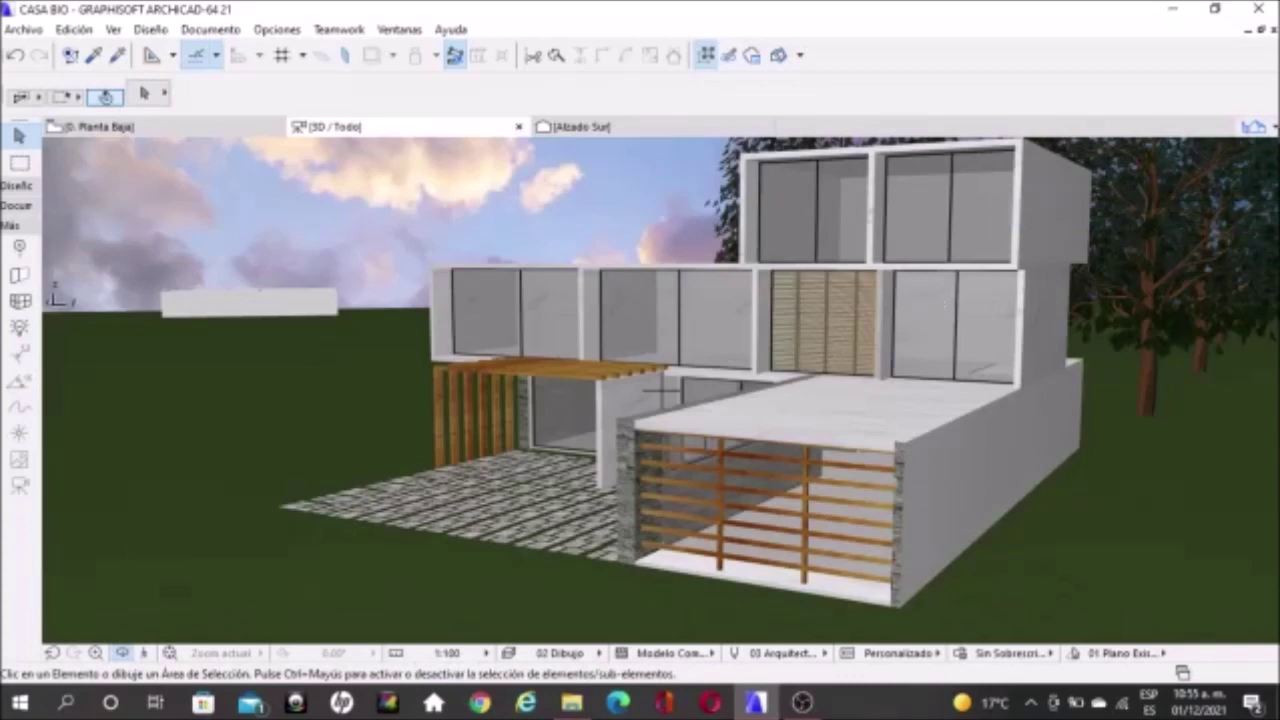
pyautogui.doubleClick(1143, 477)
pyautogui.keyDown('shift'); pyautogui.moveTo(662, 237); pyautogui.dragTo(662, 258, button='middle'); pyautogui.keyUp('shift')
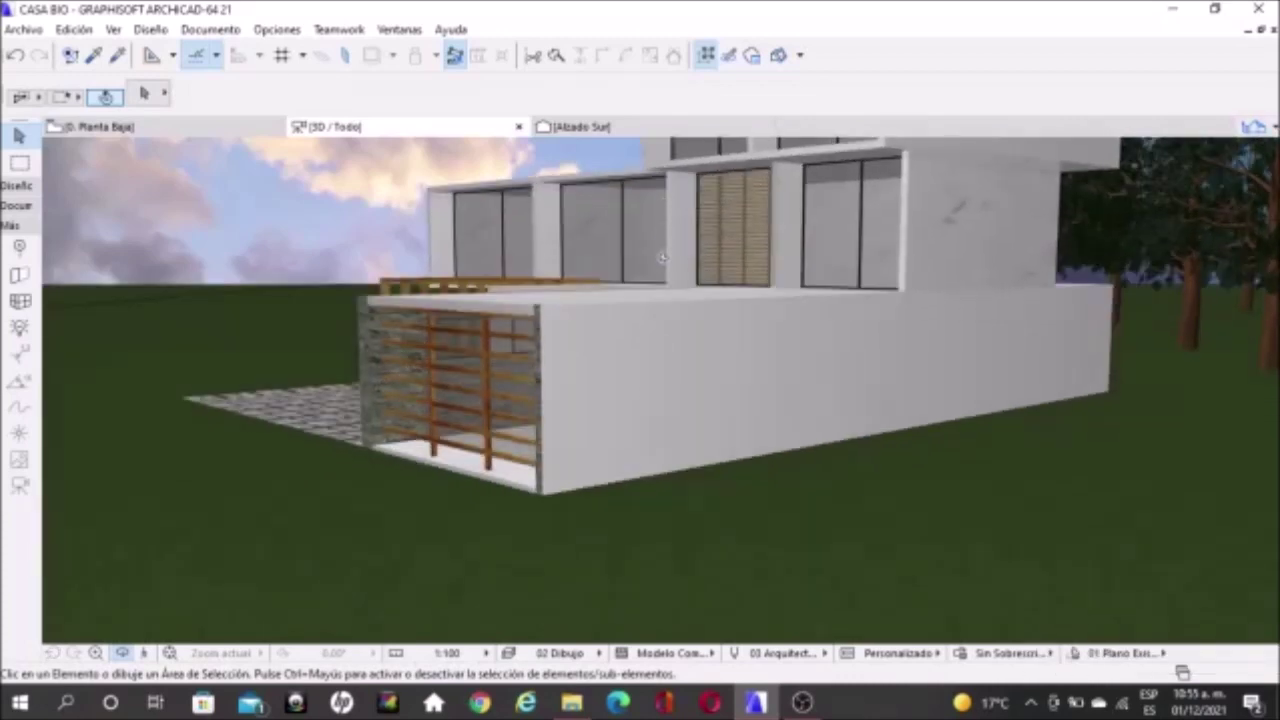
pyautogui.keyDown('shift'); pyautogui.moveTo(617, 209); pyautogui.dragTo(622, 285, button='middle'); pyautogui.keyUp('shift')
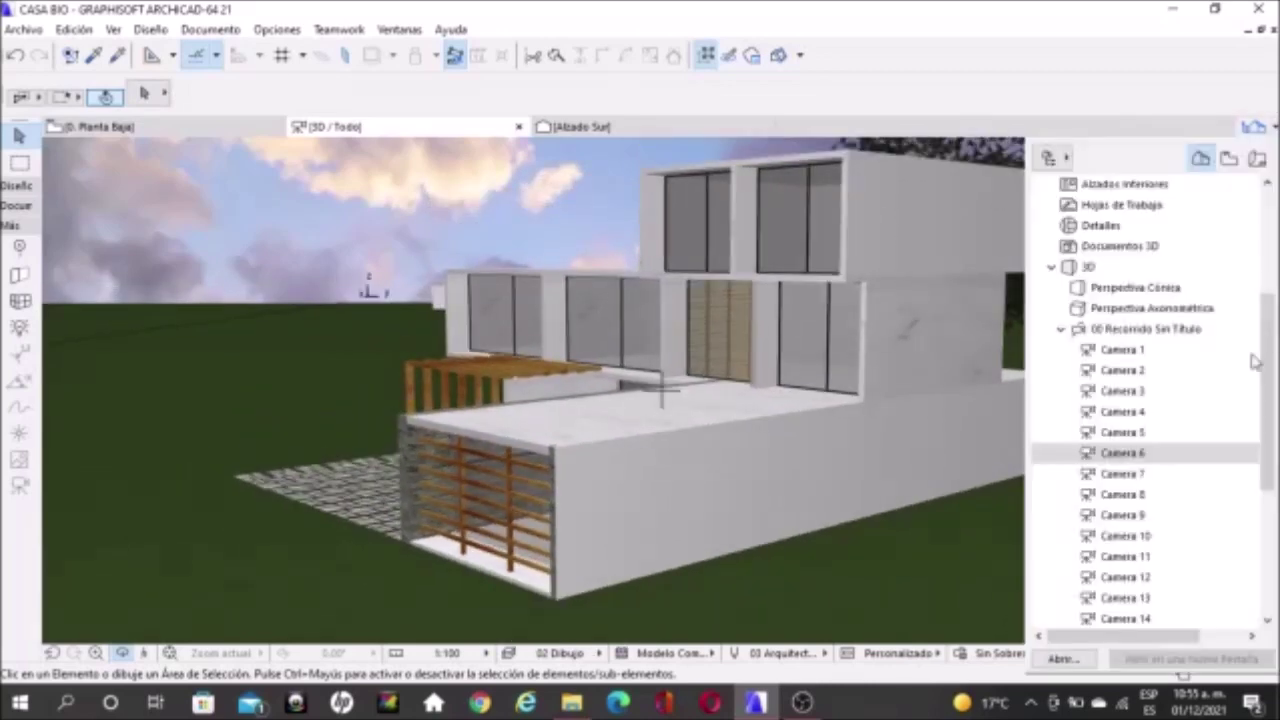
# - Update Camera 6 to this higher view and jump to Camera 7's viewpoint
pyautogui.rightClick(1155, 460)
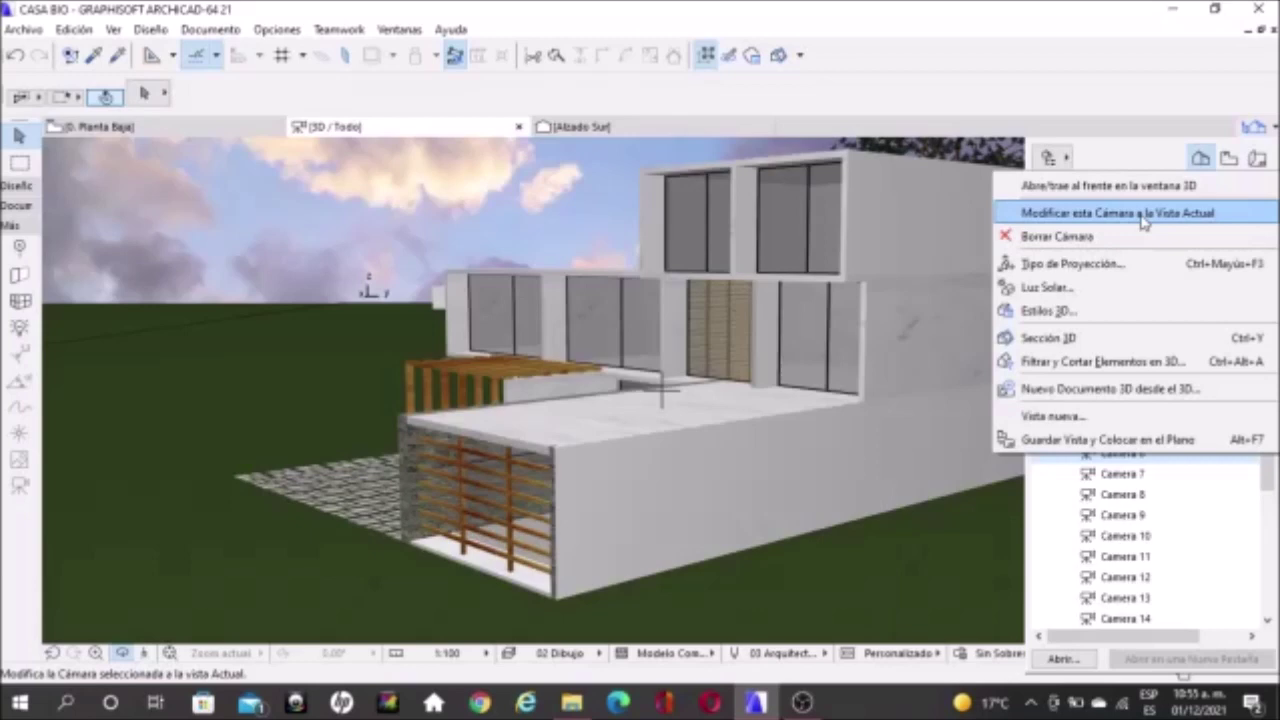
pyautogui.click(1063, 212)
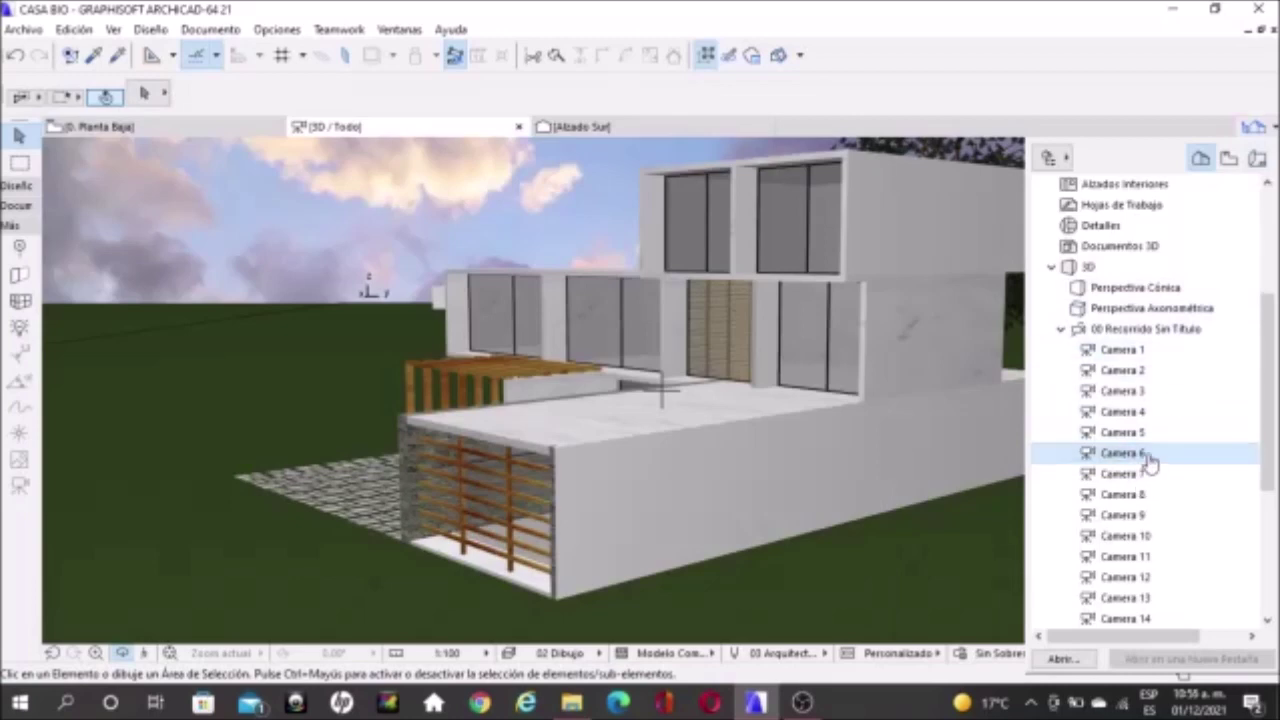
pyautogui.rightClick(1148, 455)
pyautogui.click(1150, 212)
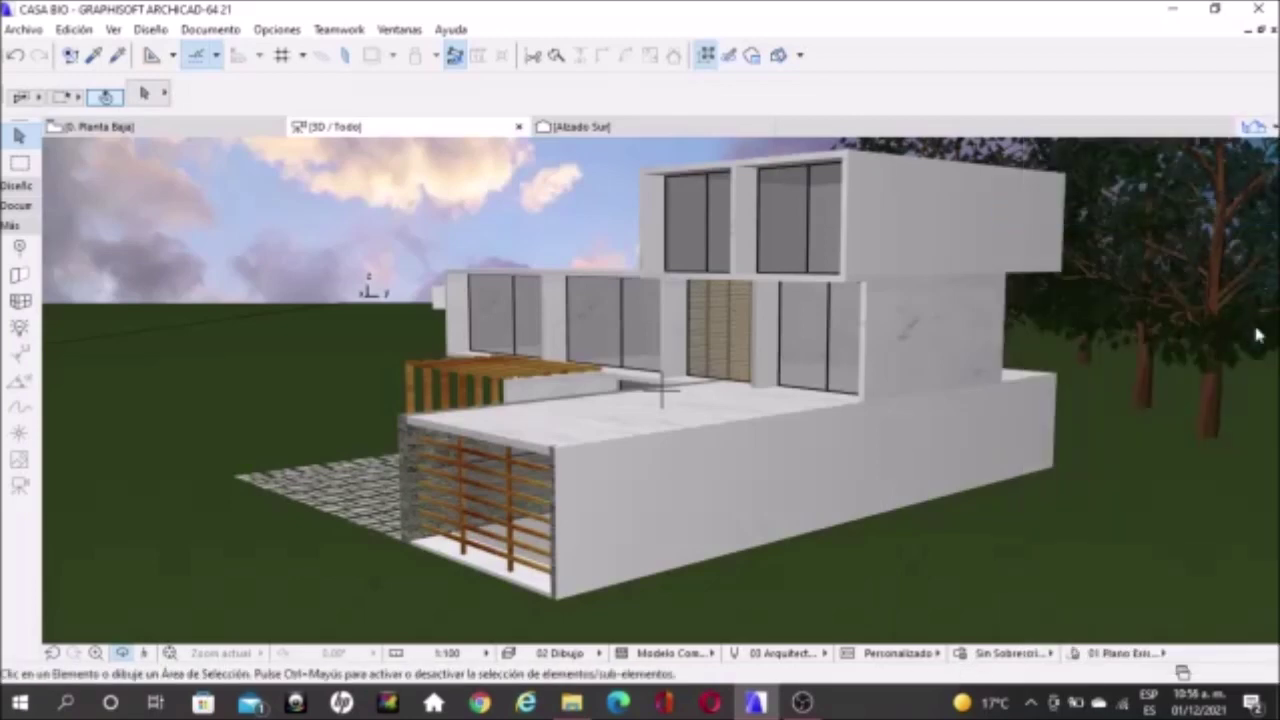
pyautogui.doubleClick(1152, 476)
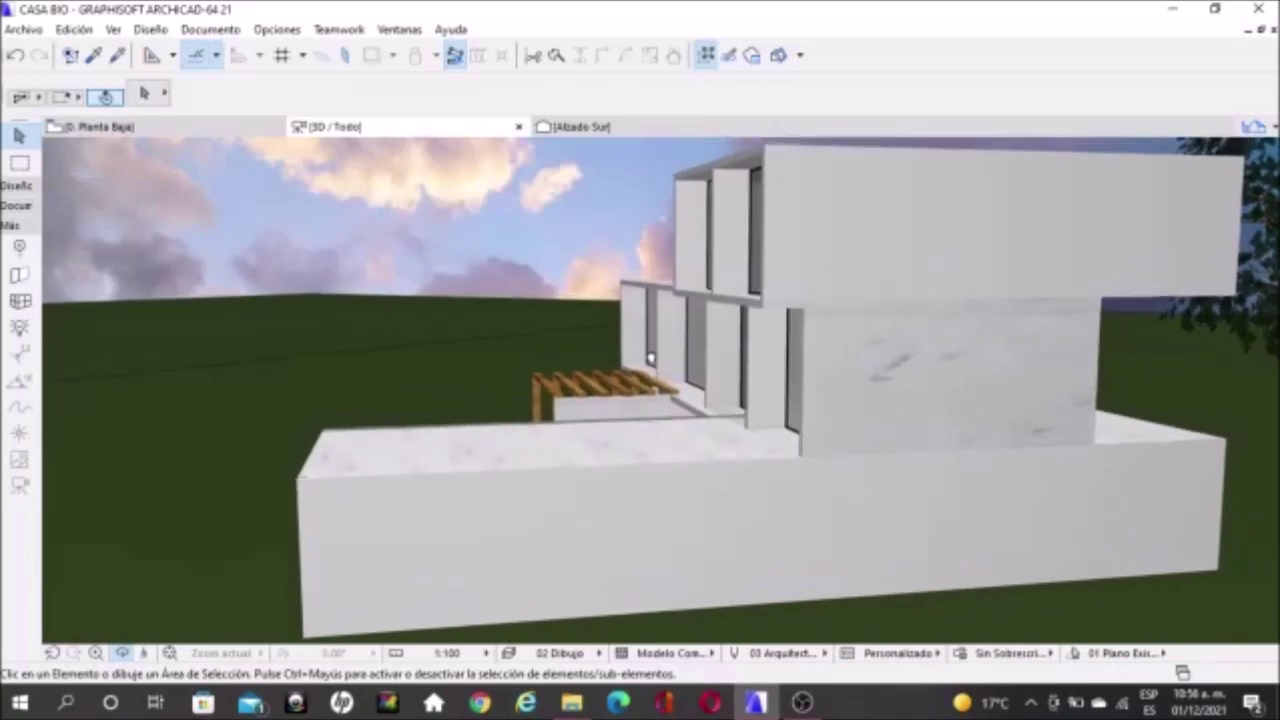
pyautogui.click(1266, 124)
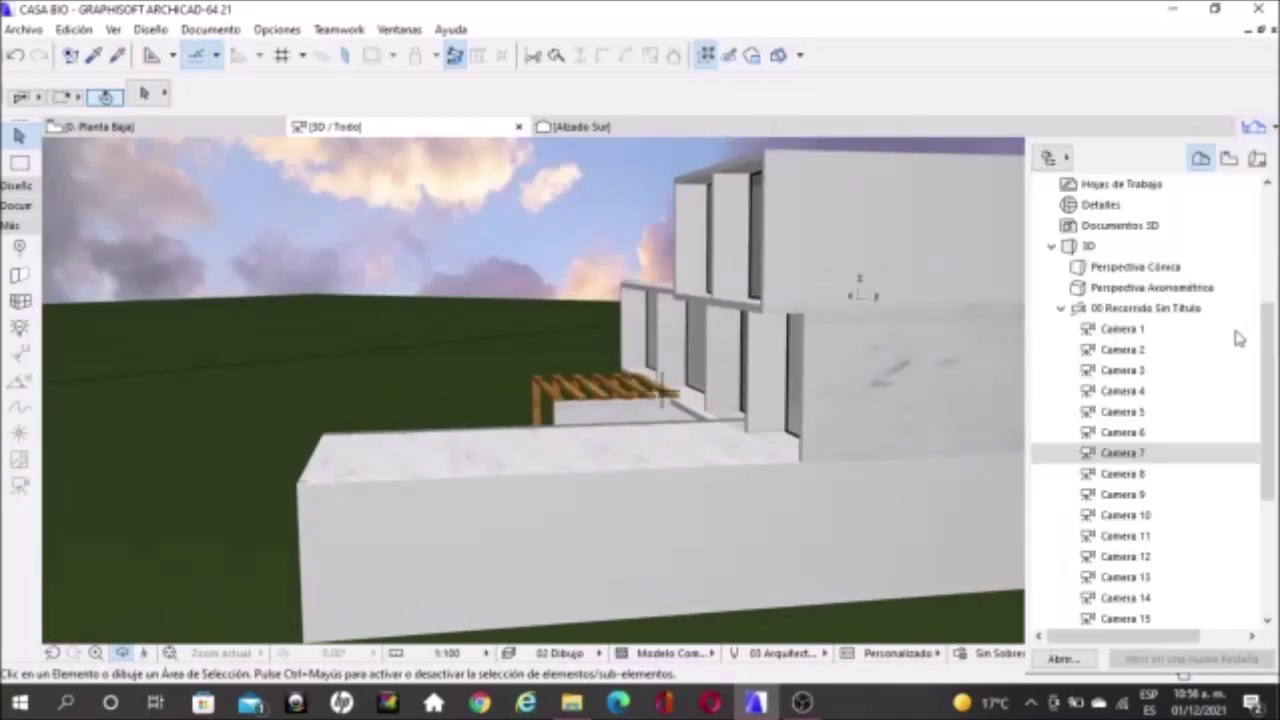
# - Update Camera 7 to the current view and jump to Camera 8's viewpoint
pyautogui.rightClick(1163, 452)
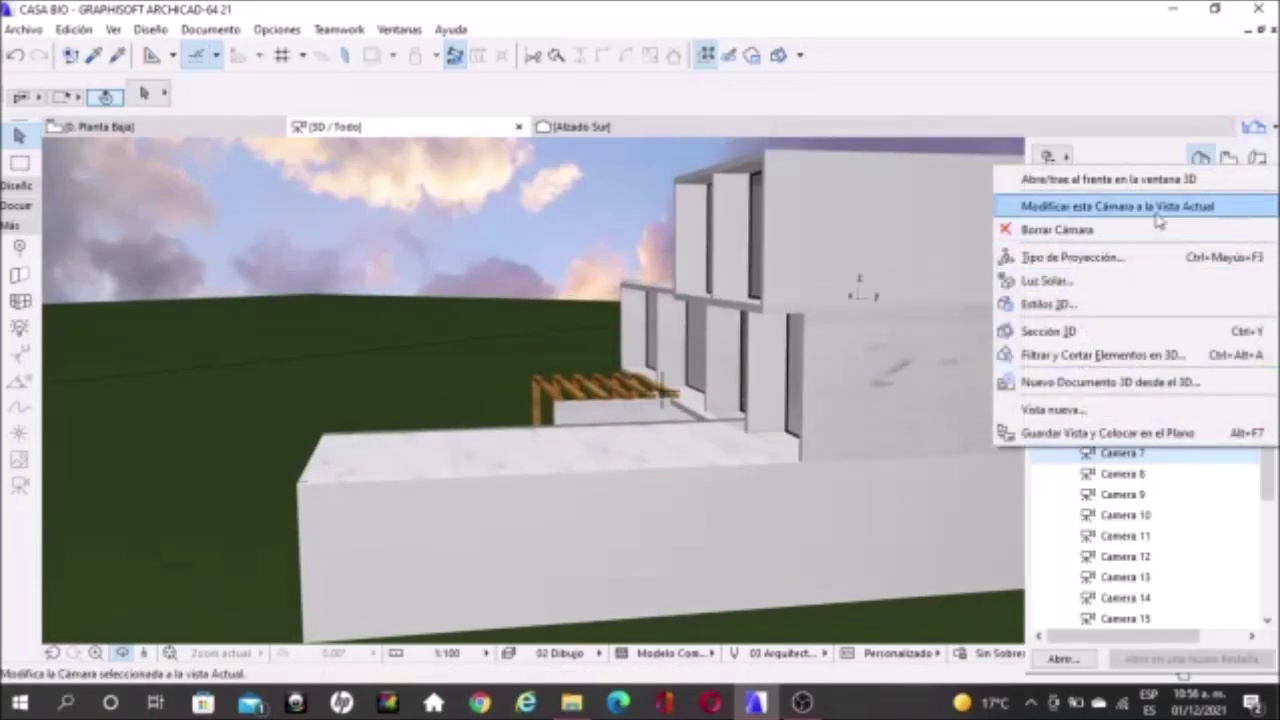
pyautogui.click(1117, 205)
pyautogui.click(1255, 127)
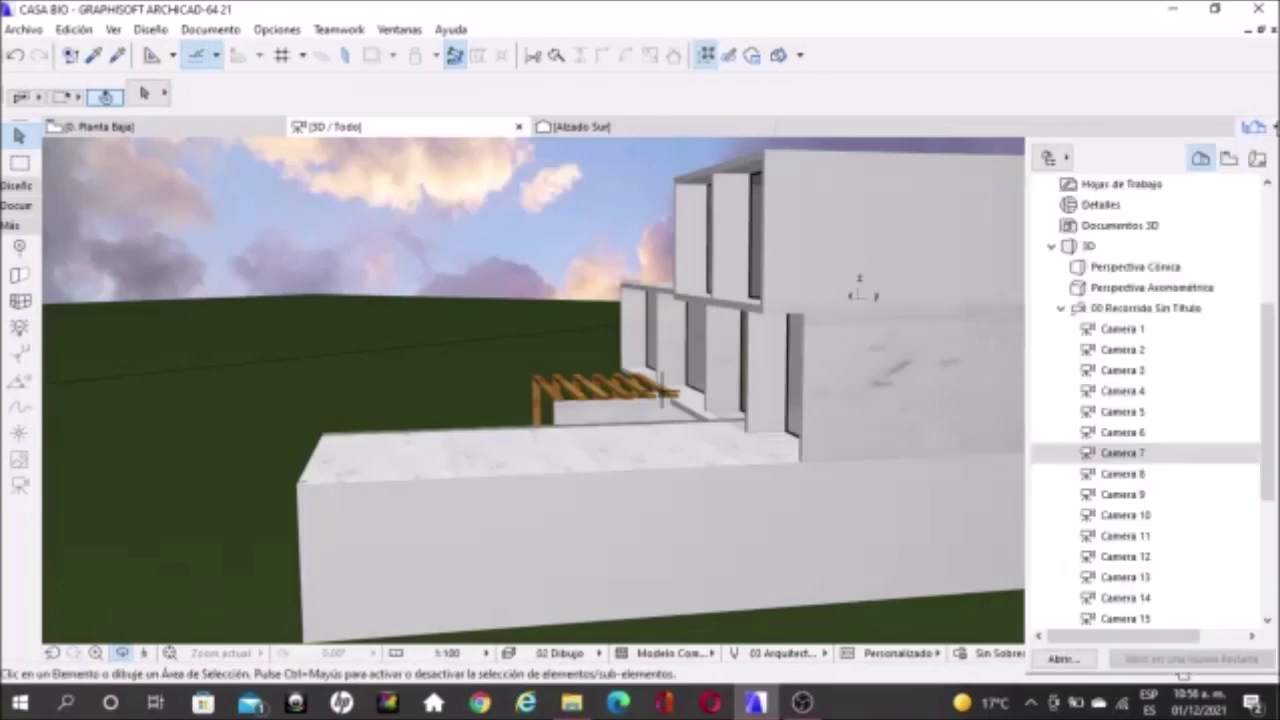
pyautogui.doubleClick(1143, 476)
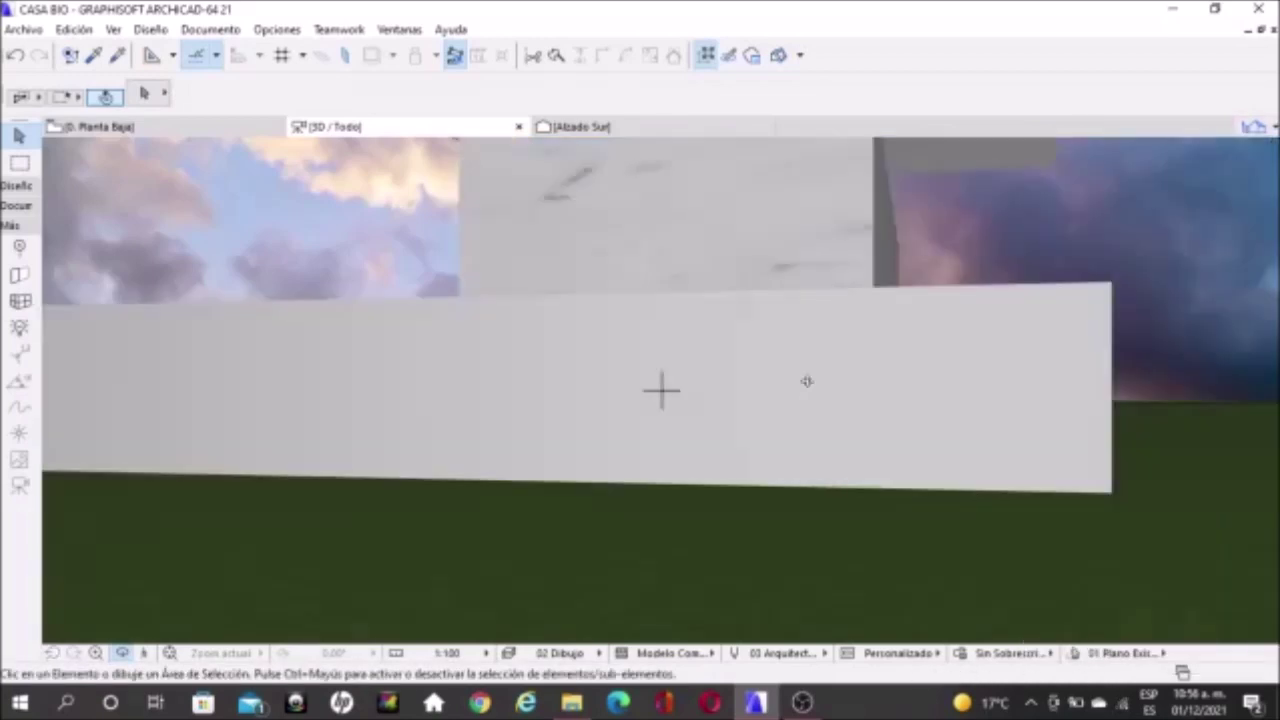
# - Raise and zoom close on the white blocks behind the green glass, then update Camera 8
pyautogui.moveTo(651, 257); pyautogui.dragTo(645, 386, button='middle')
pyautogui.scroll(-2, 645, 386)
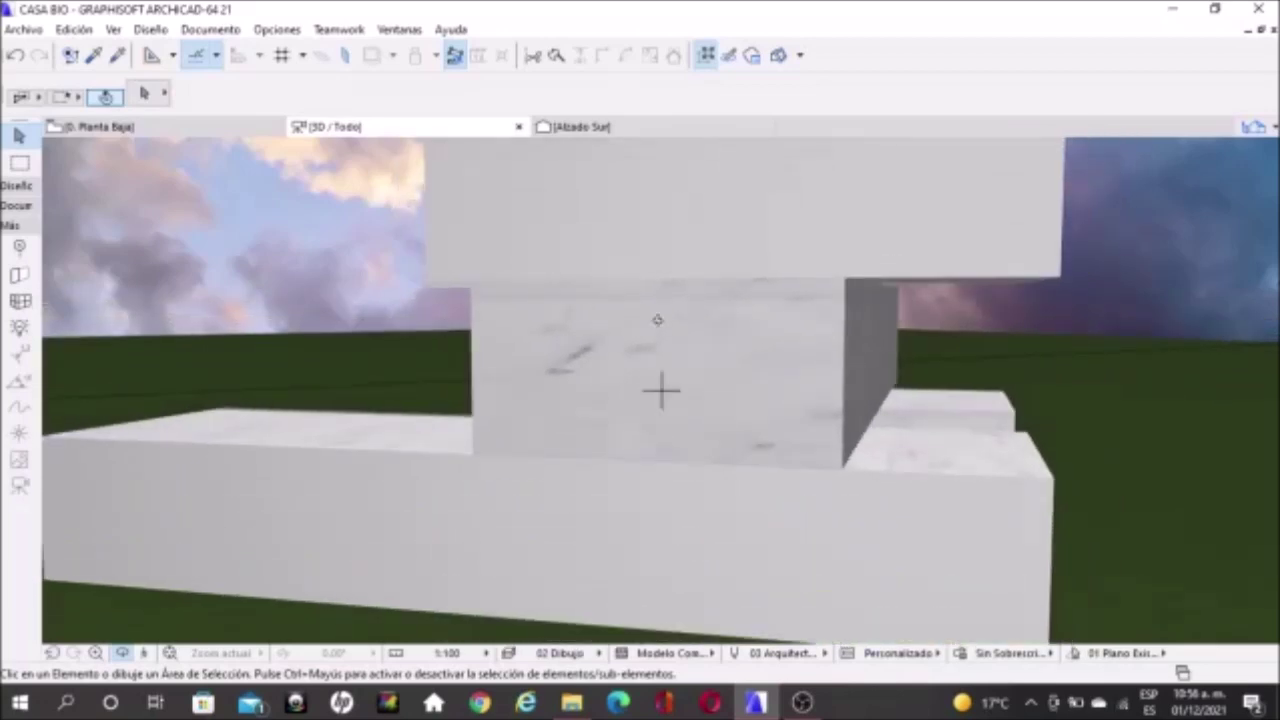
pyautogui.scroll(-2, 655, 322)
pyautogui.scroll(2, 653, 316)
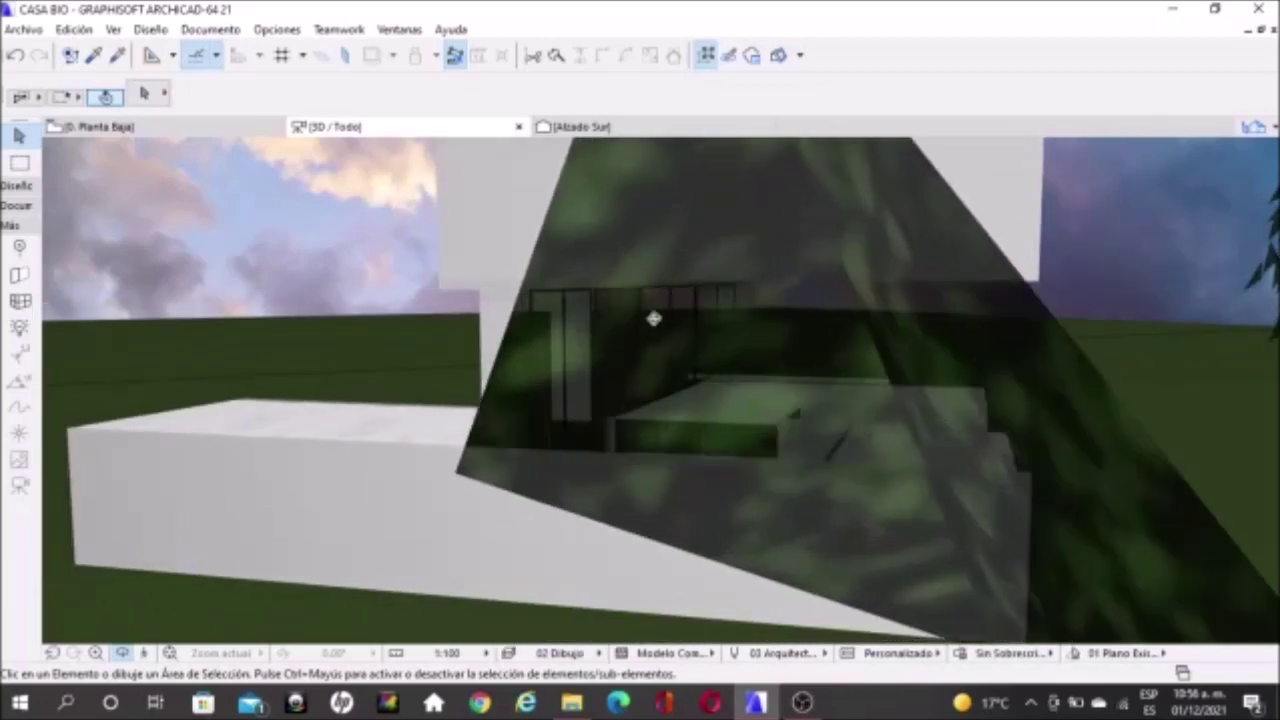
pyautogui.scroll(2, 654, 314)
pyautogui.scroll(2, 655, 312)
pyautogui.scroll(2, 657, 310)
pyautogui.scroll(2, 658, 309)
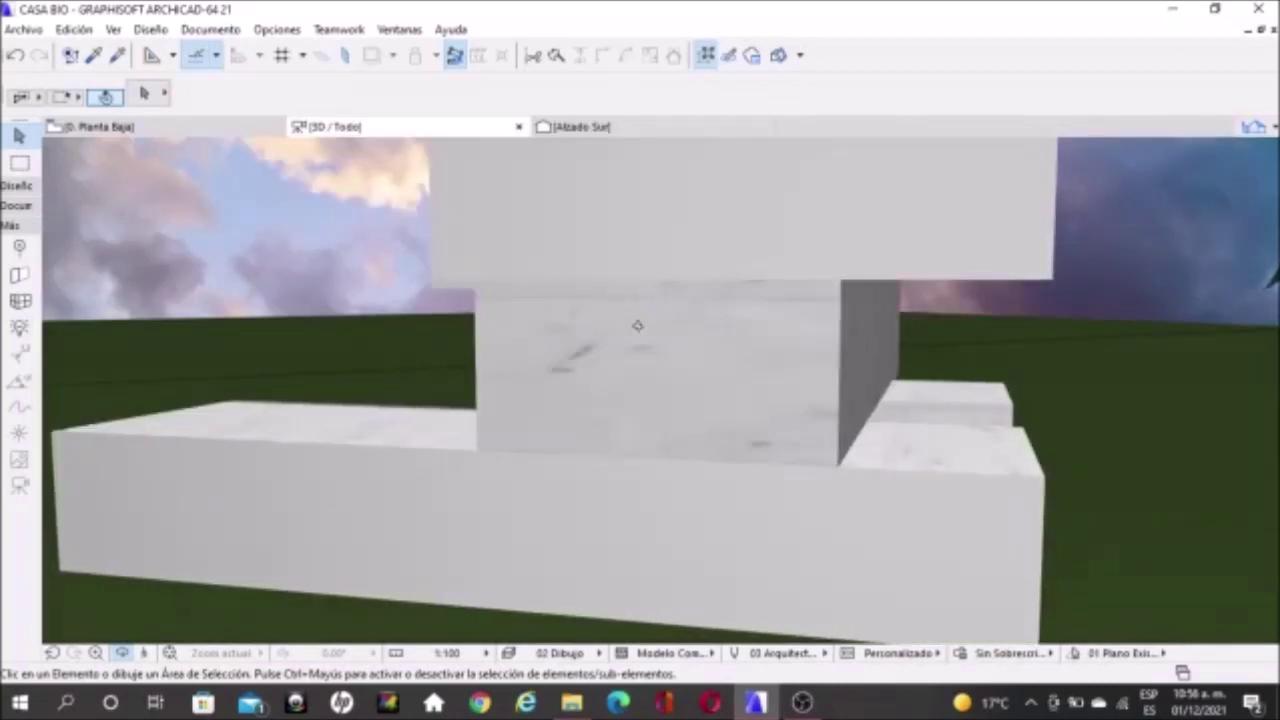
pyautogui.scroll(1, 630, 335)
pyautogui.scroll(1, 630, 328)
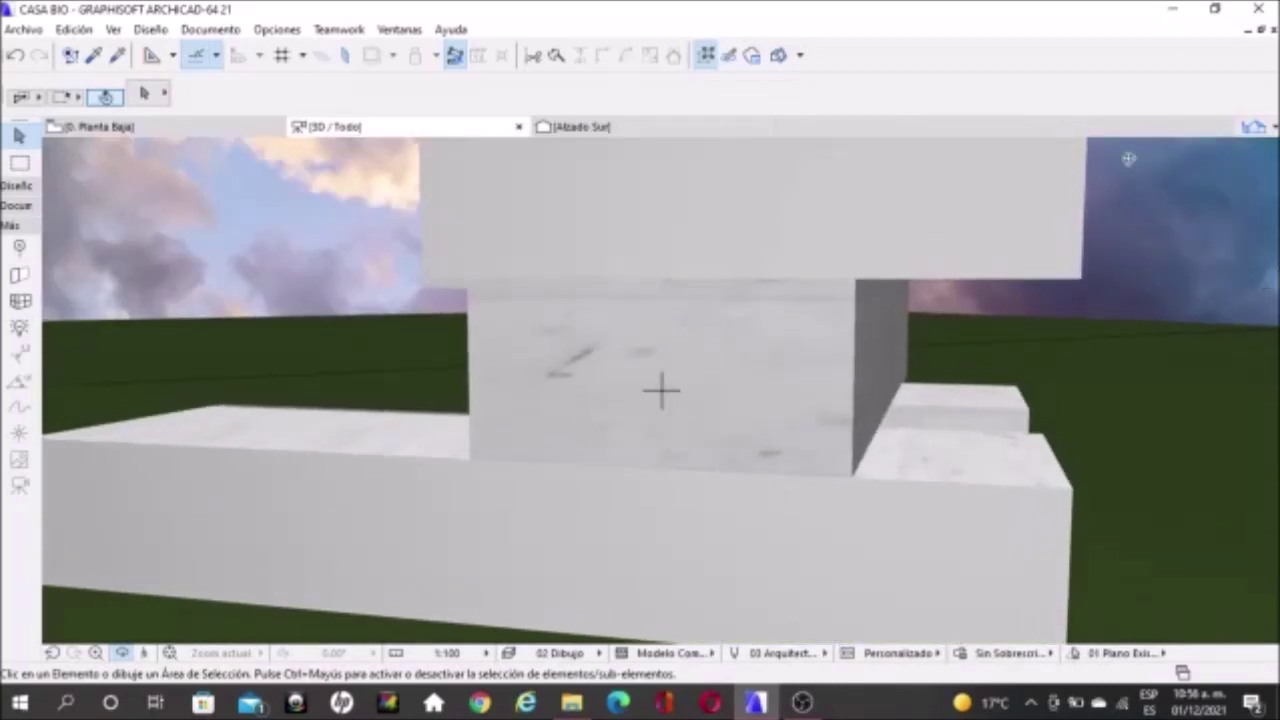
pyautogui.click(1252, 127)
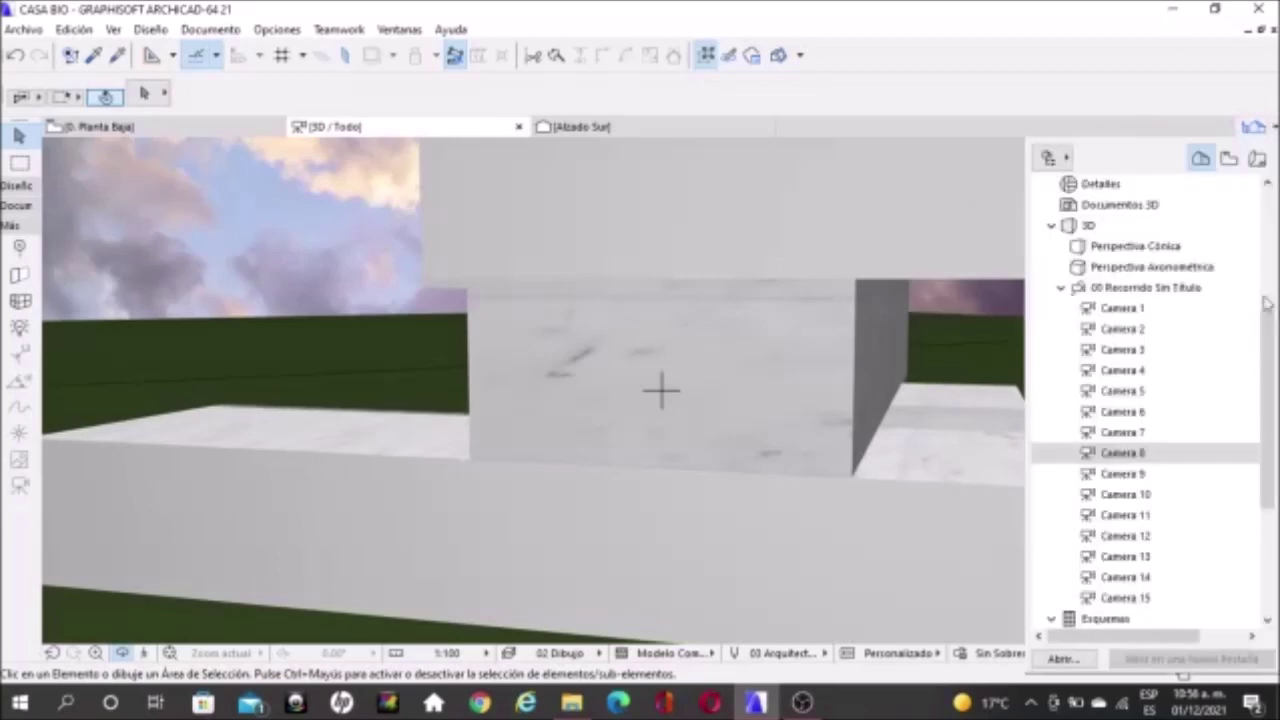
pyautogui.rightClick(1155, 456)
pyautogui.click(1150, 210)
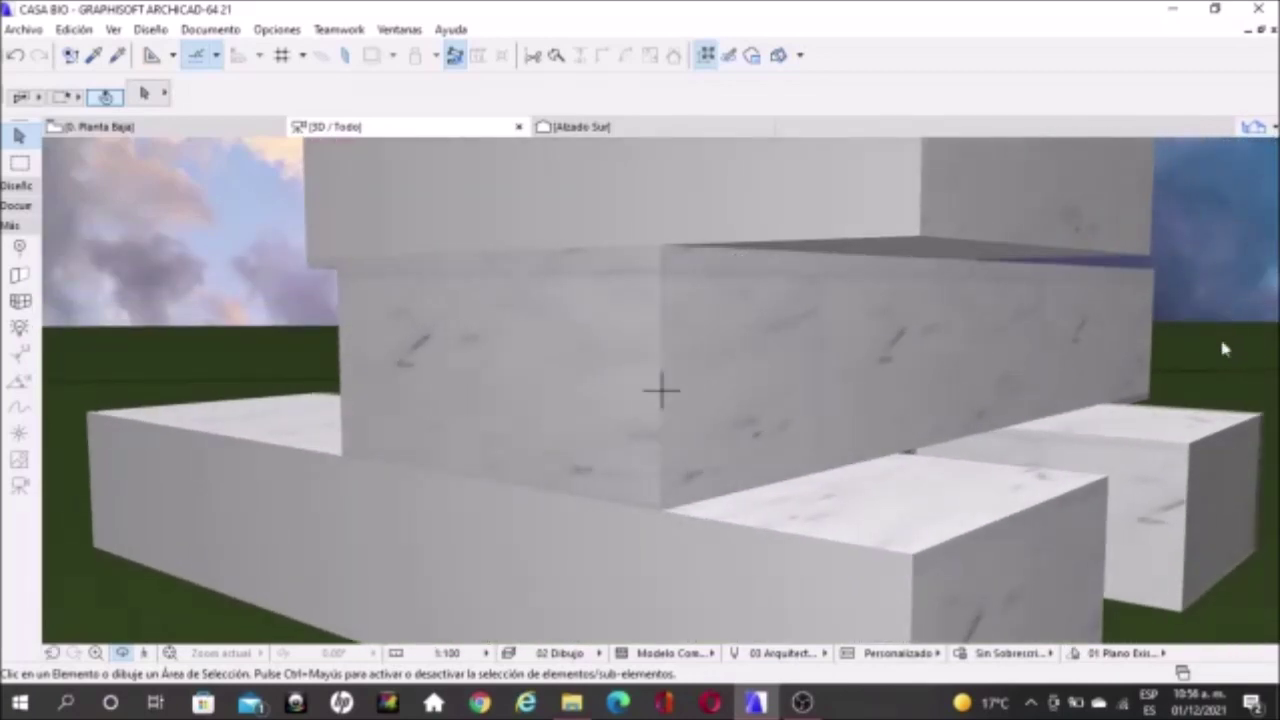
# - Update Cameras 9 and 10 to their current 3D views, moving on to Camera 11
pyautogui.rightClick(1135, 462)
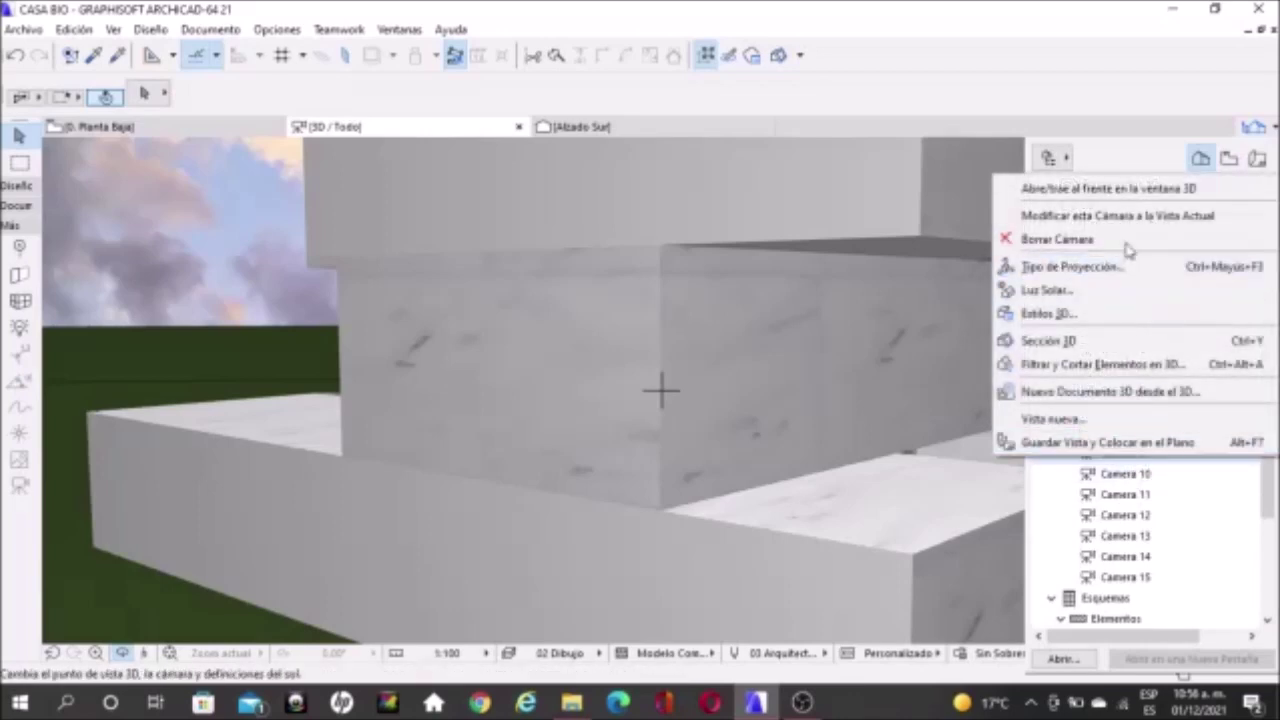
pyautogui.click(1140, 216)
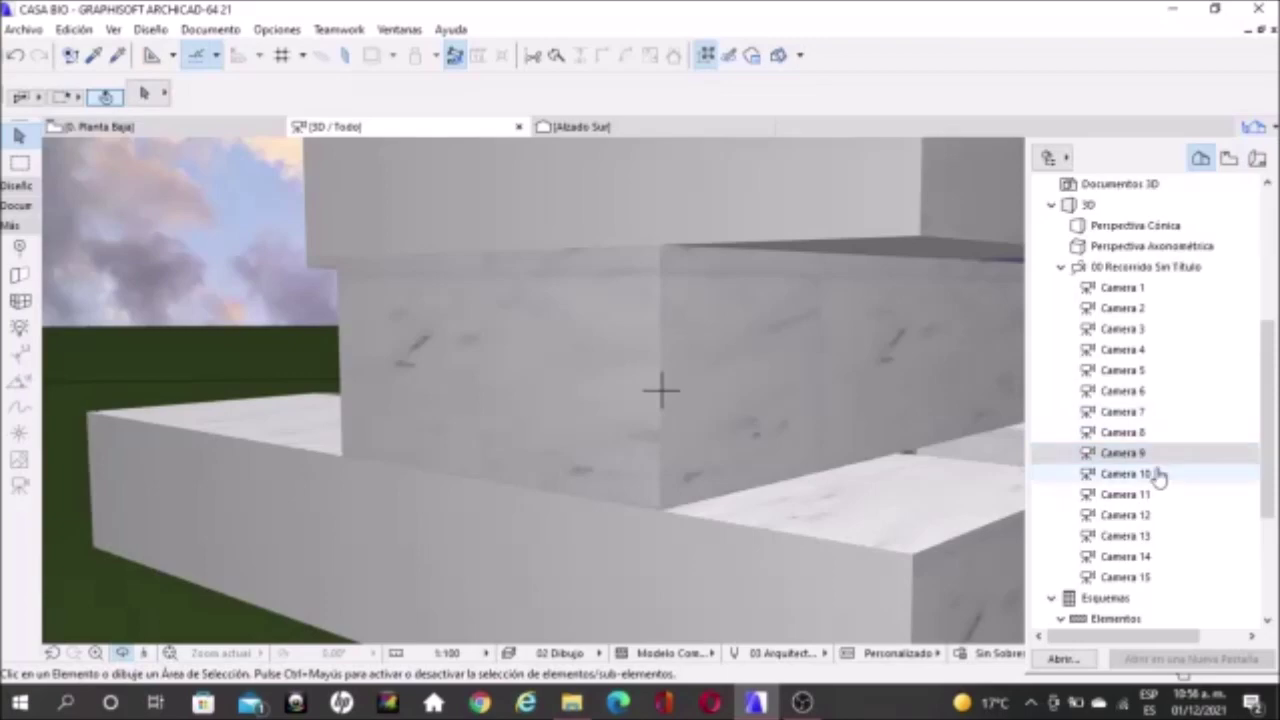
pyautogui.doubleClick(1078, 474)
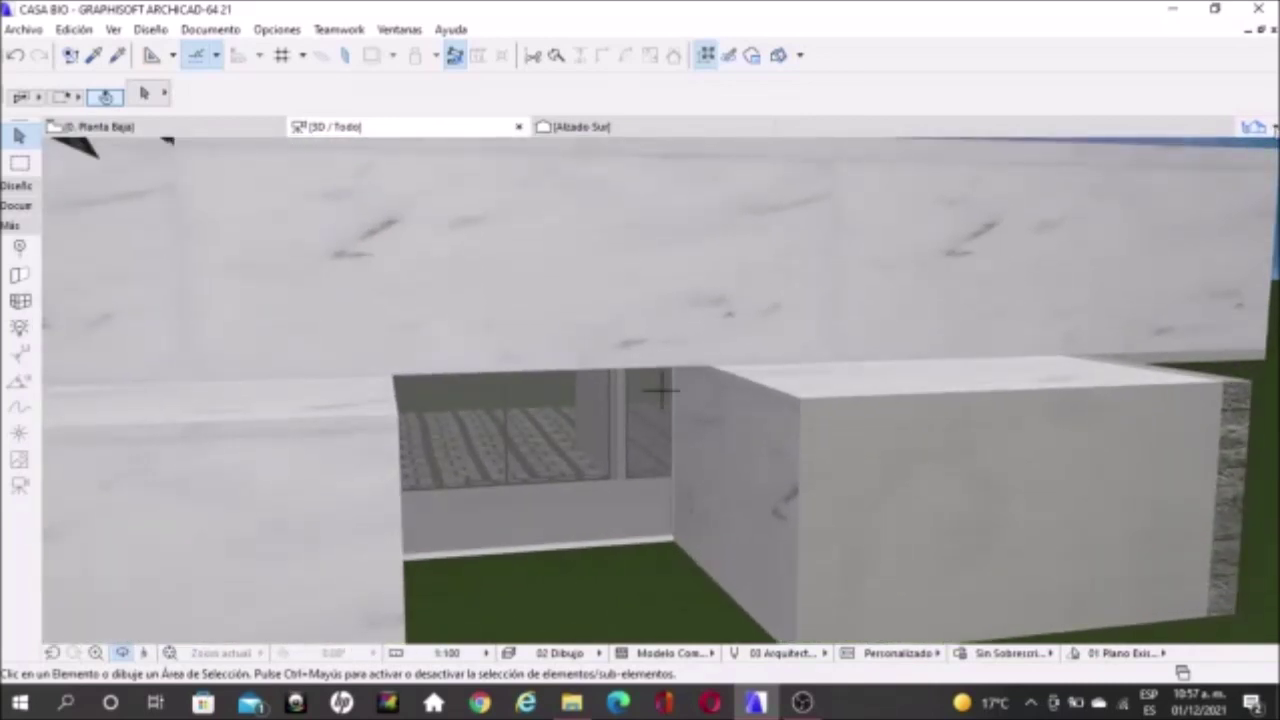
pyautogui.rightClick(1160, 451)
pyautogui.moveTo(1253, 127)
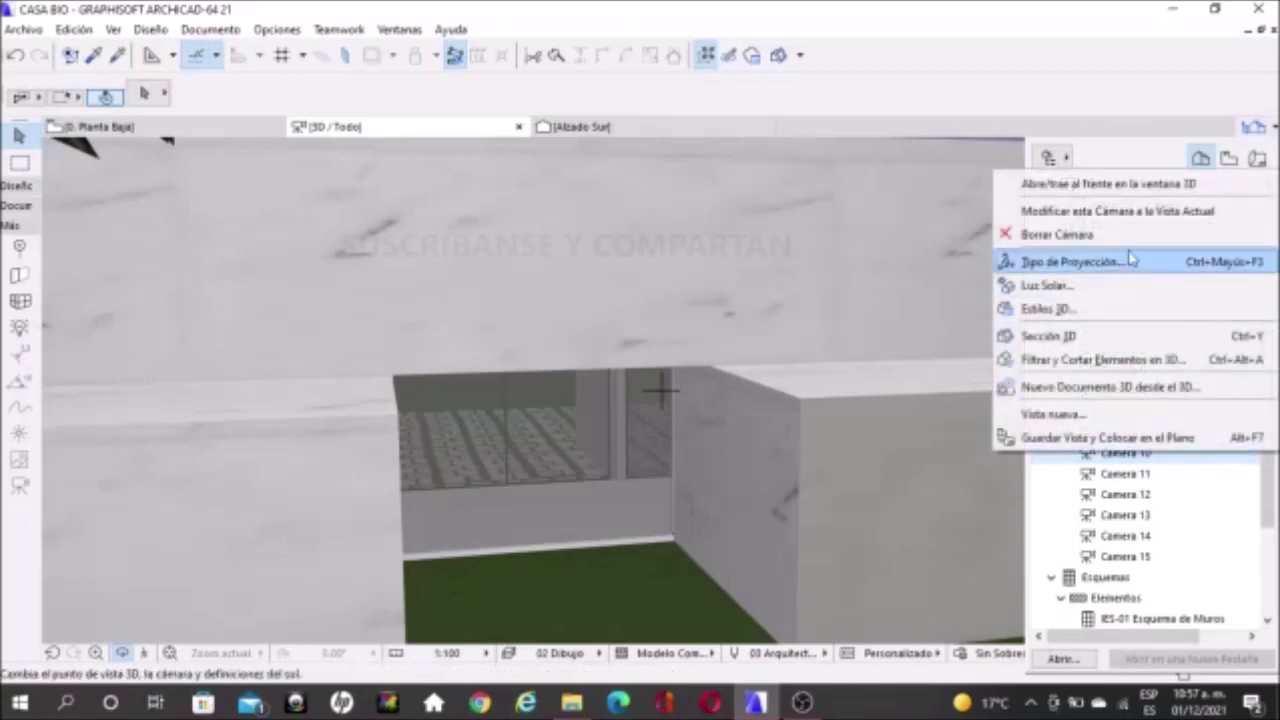
pyautogui.click(1158, 213)
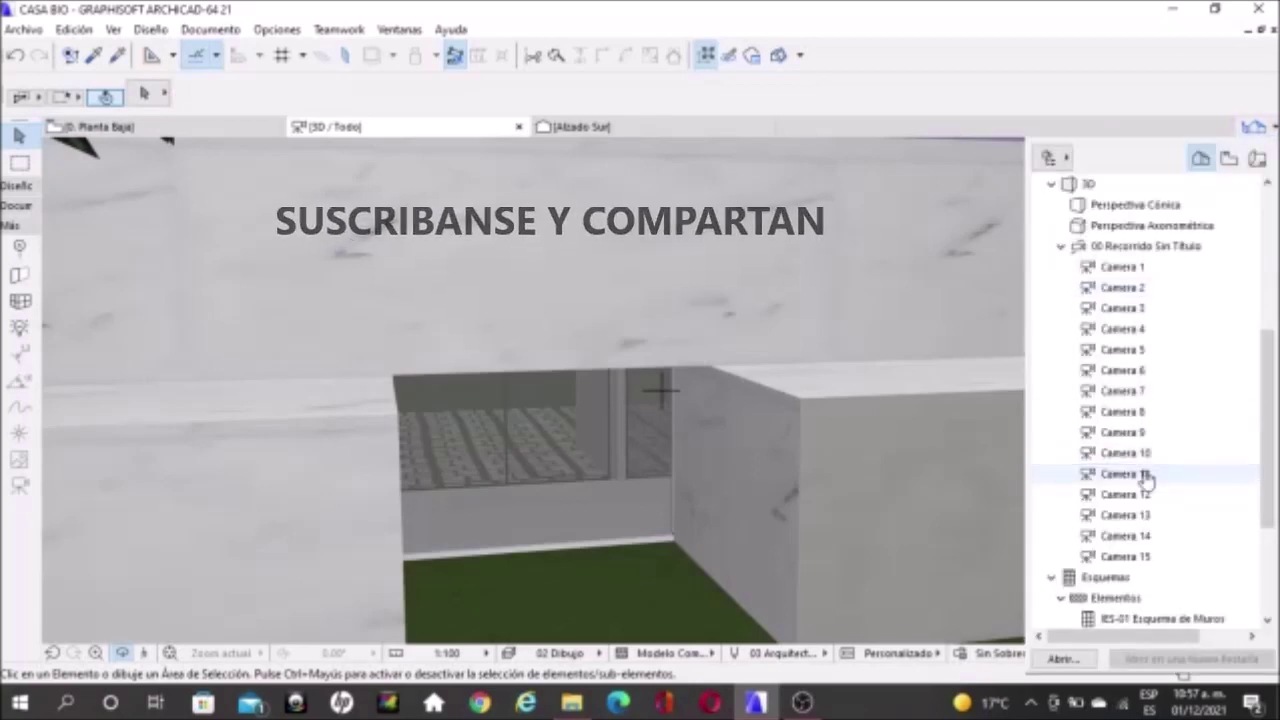
pyautogui.doubleClick(1145, 478)
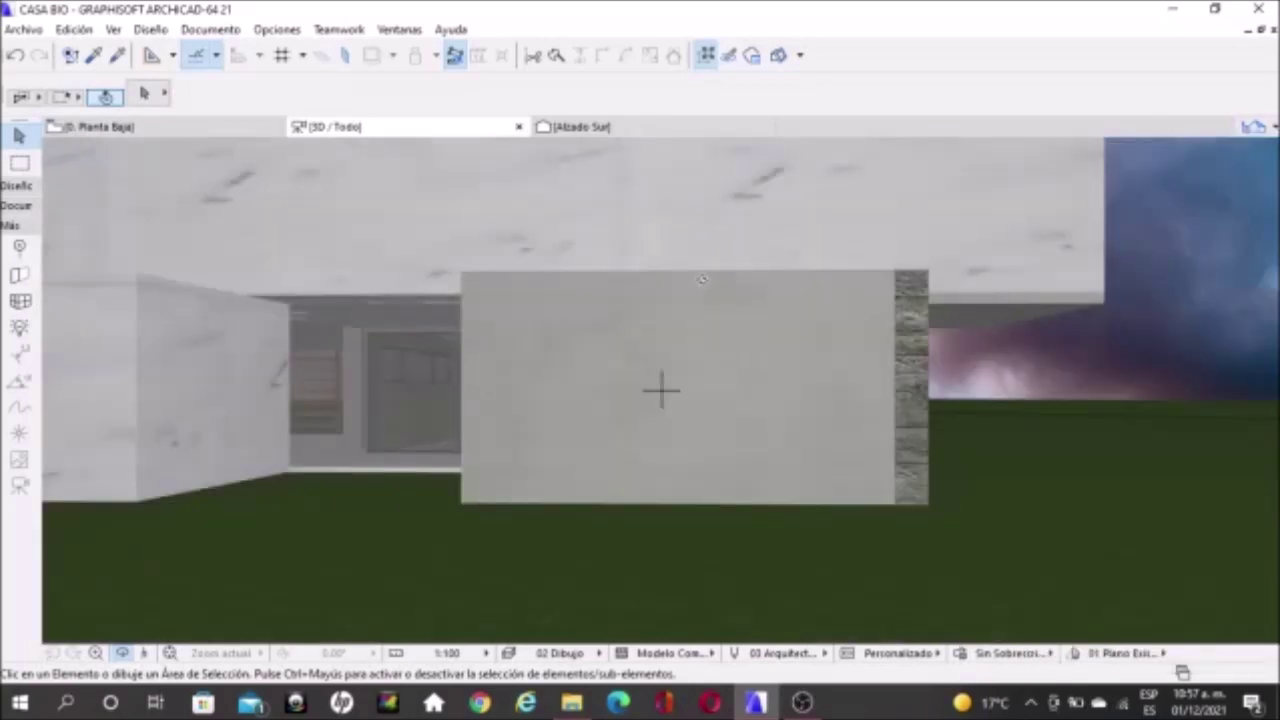
# - Orbit to face the boxes and stone wall and update Camera 11 to that view
pyautogui.keyDown('shift'); pyautogui.moveTo(702, 280); pyautogui.dragTo(512, 298, button='middle'); pyautogui.keyUp('shift')
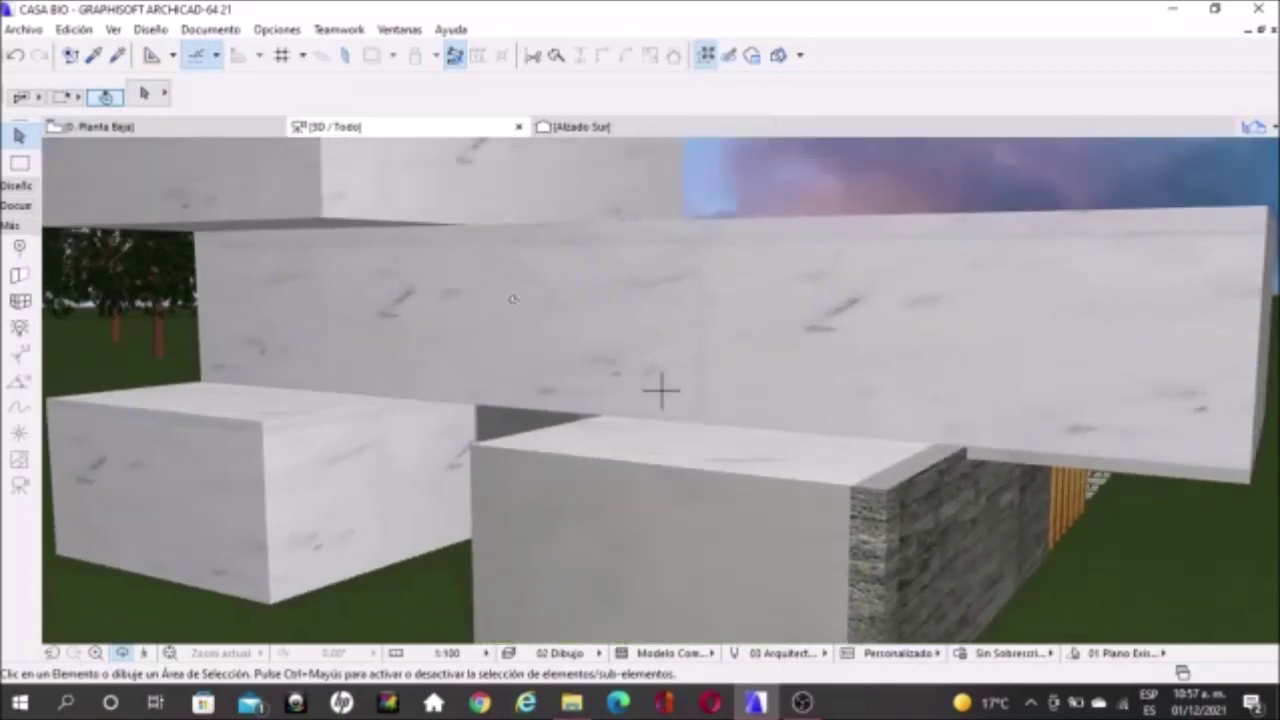
pyautogui.keyDown('shift'); pyautogui.moveTo(531, 292); pyautogui.dragTo(531, 269, button='middle'); pyautogui.keyUp('shift')
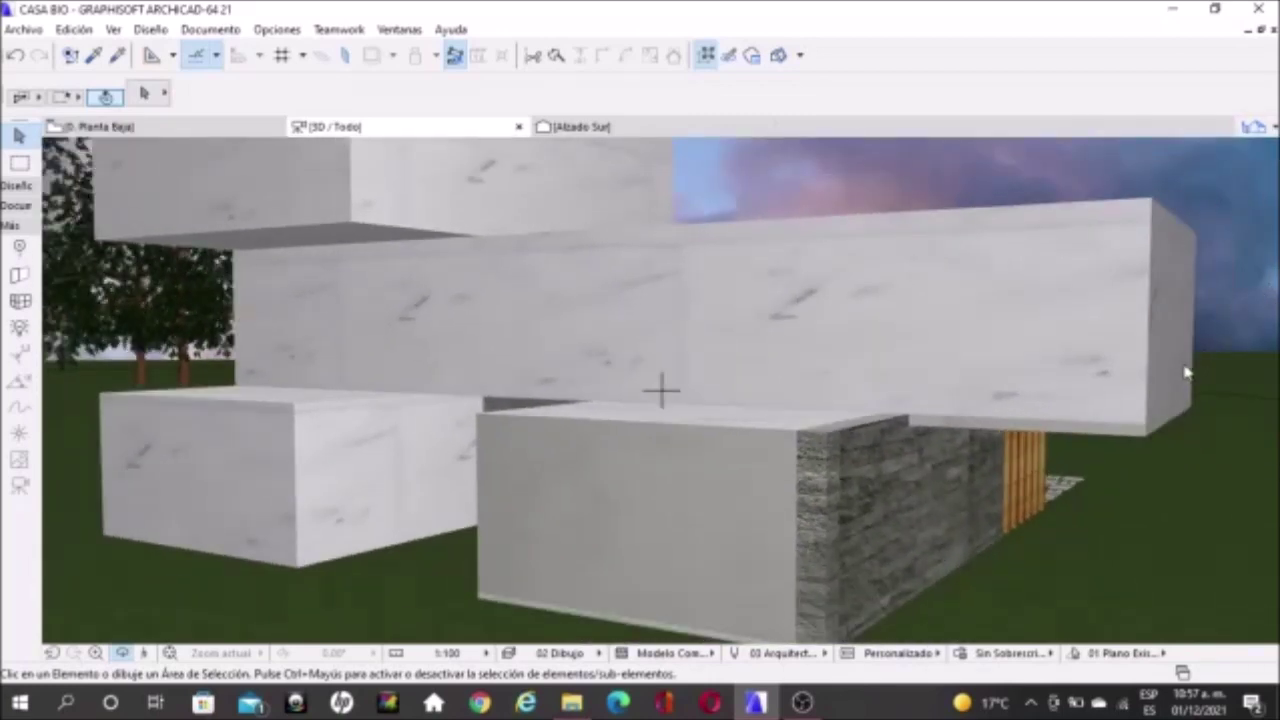
pyautogui.rightClick(1165, 456)
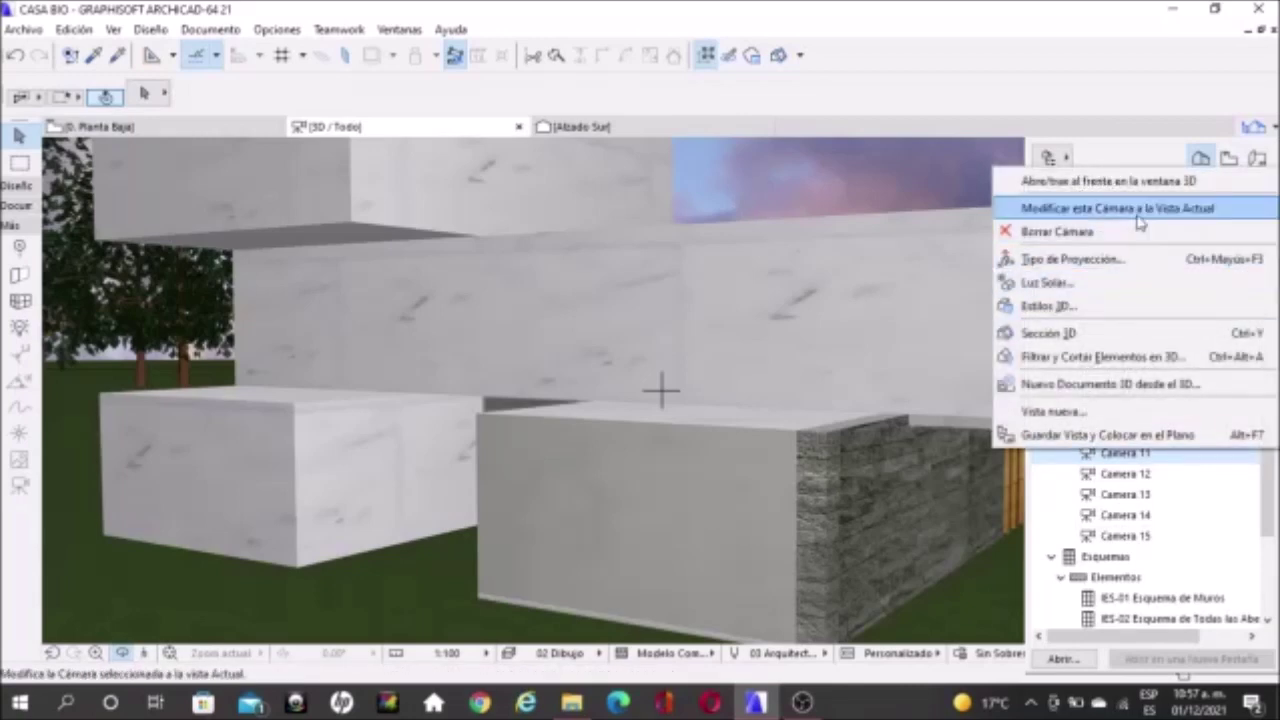
pyautogui.click(1135, 170)
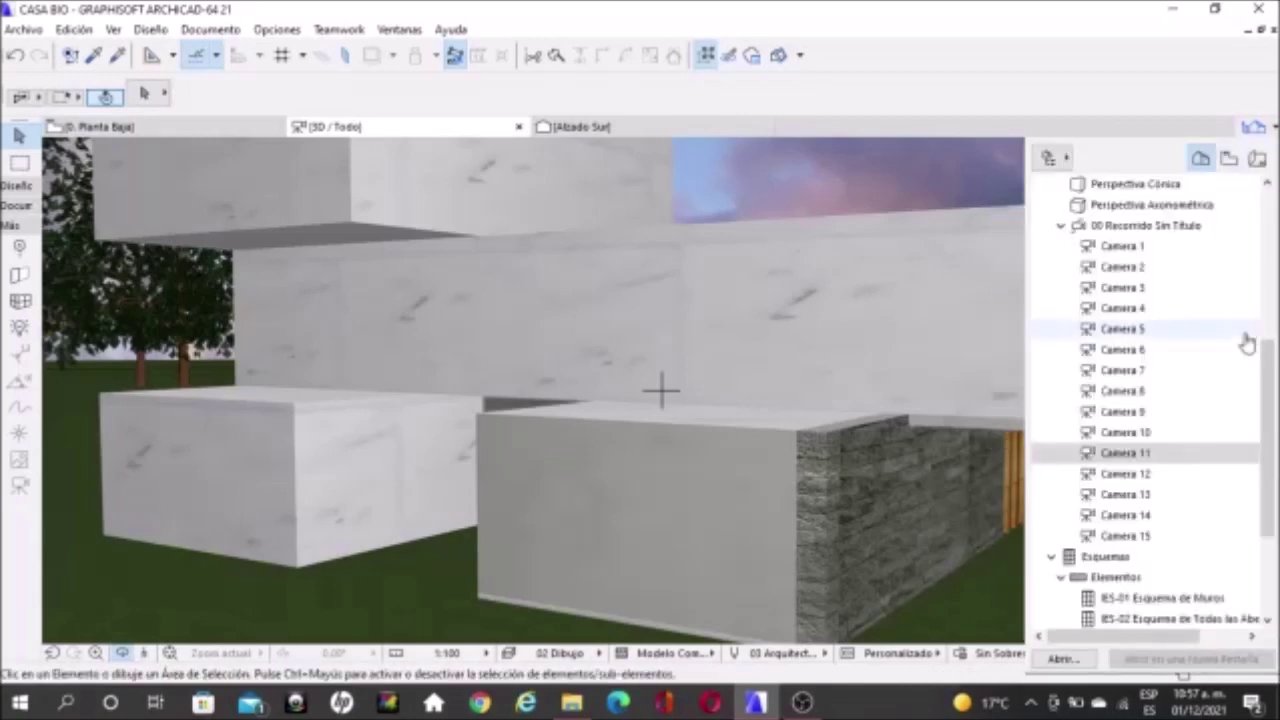
pyautogui.doubleClick(1155, 476)
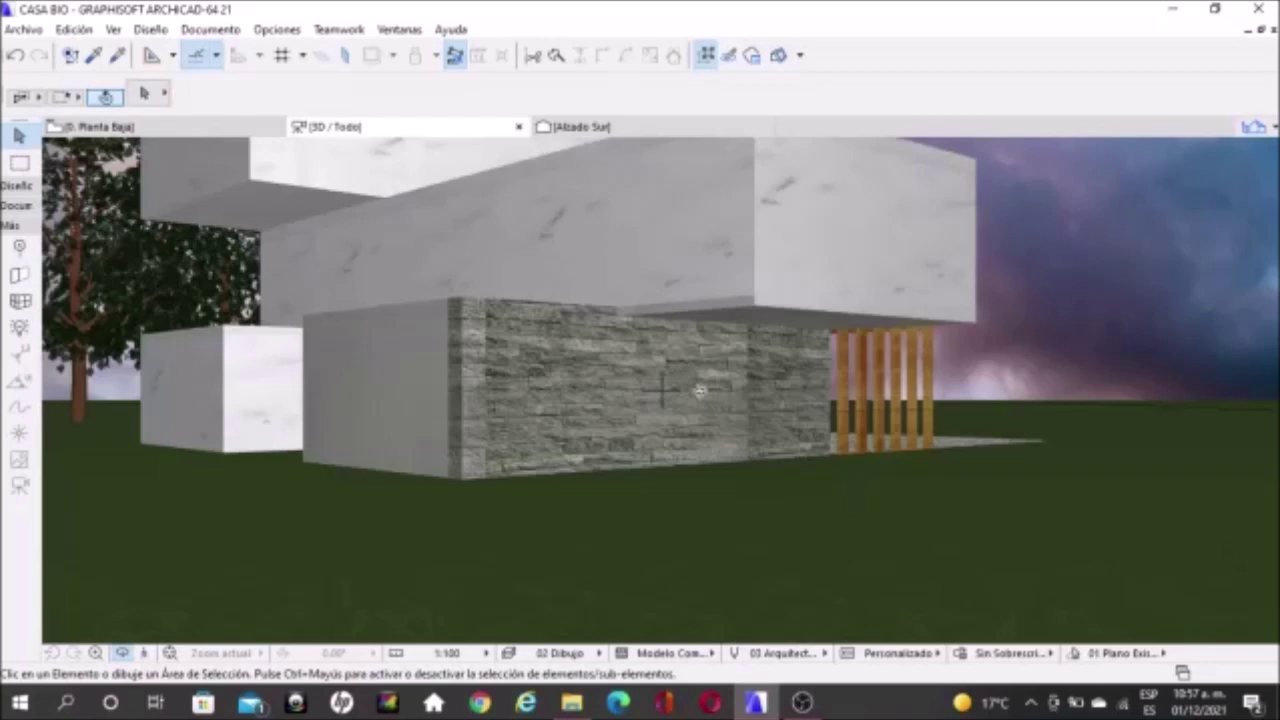
# - Orbit to a higher, closer view of the blocks and update Camera 12
pyautogui.moveTo(630, 288)
pyautogui.keyDown('shift'); pyautogui.mouseDown(button='middle')
pyautogui.moveTo(612, 392)
pyautogui.moveTo(610, 358)
pyautogui.mouseUp(button='middle'); pyautogui.keyUp('shift')
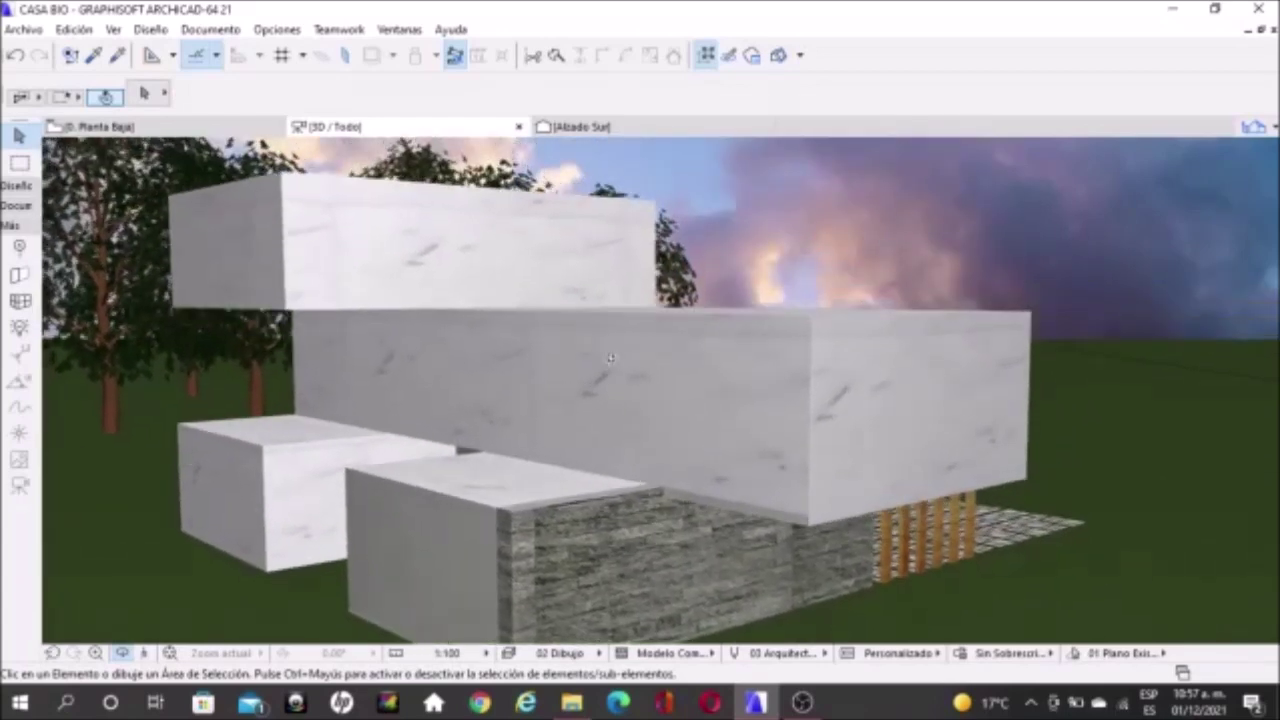
pyautogui.scroll(-1, 610, 358)
pyautogui.keyDown('shift'); pyautogui.moveTo(609, 411); pyautogui.dragTo(617, 400, button='middle'); pyautogui.keyUp('shift')
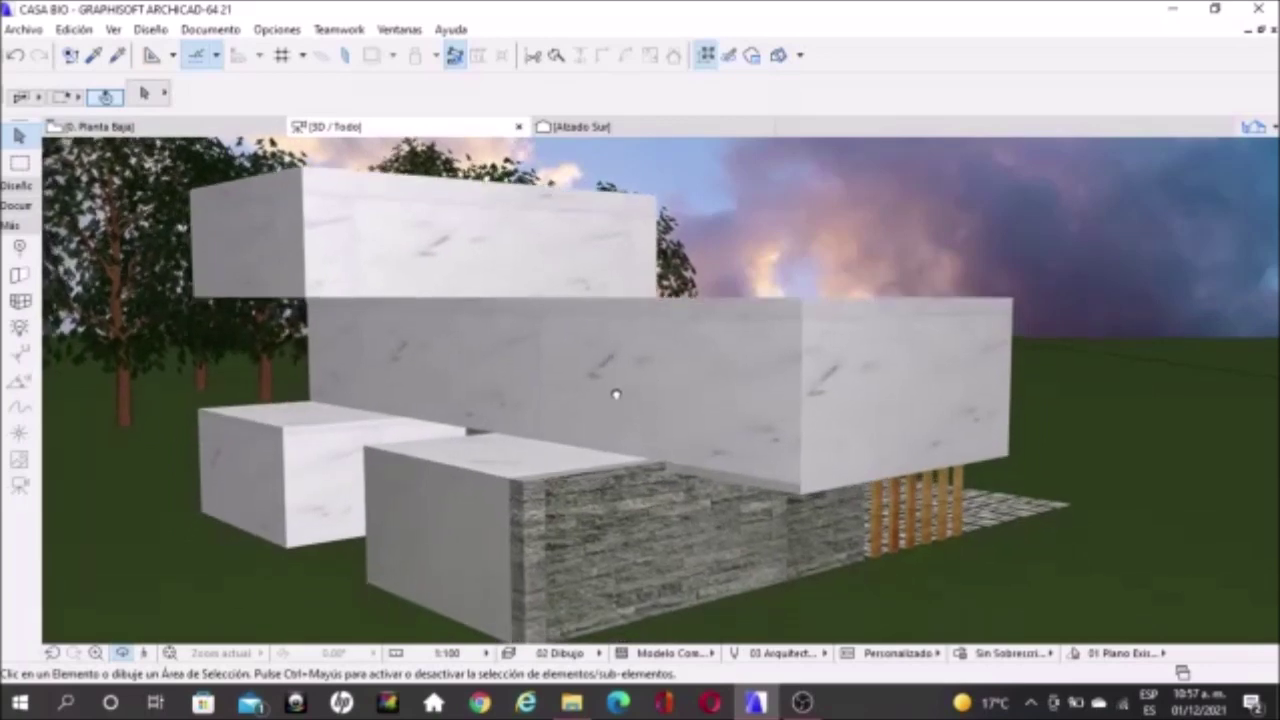
pyautogui.click(1266, 130)
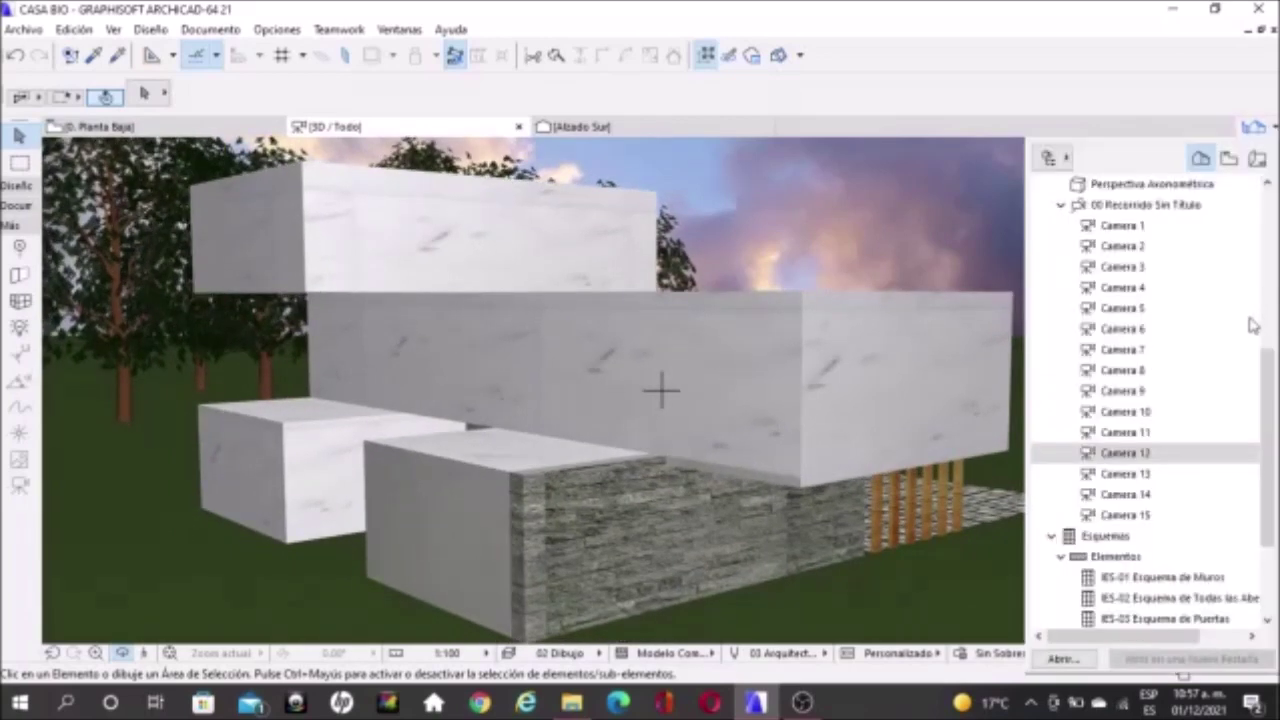
pyautogui.rightClick(1088, 449)
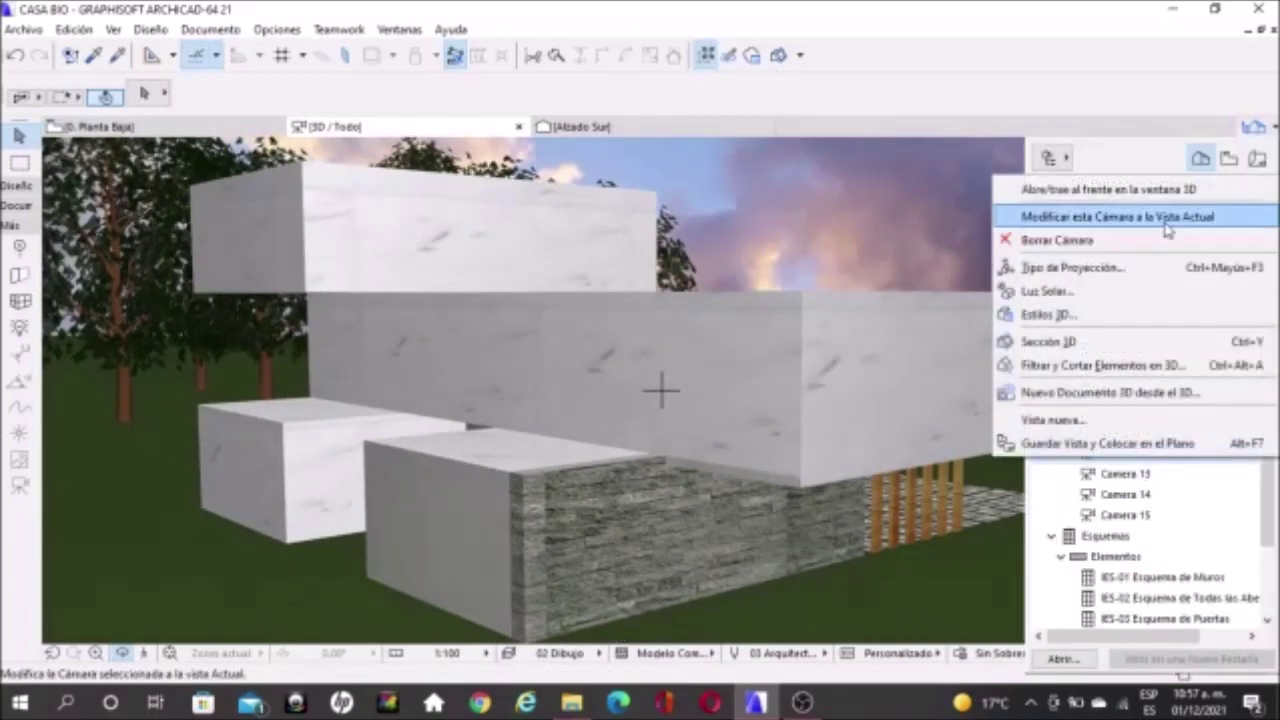
pyautogui.click(1184, 215)
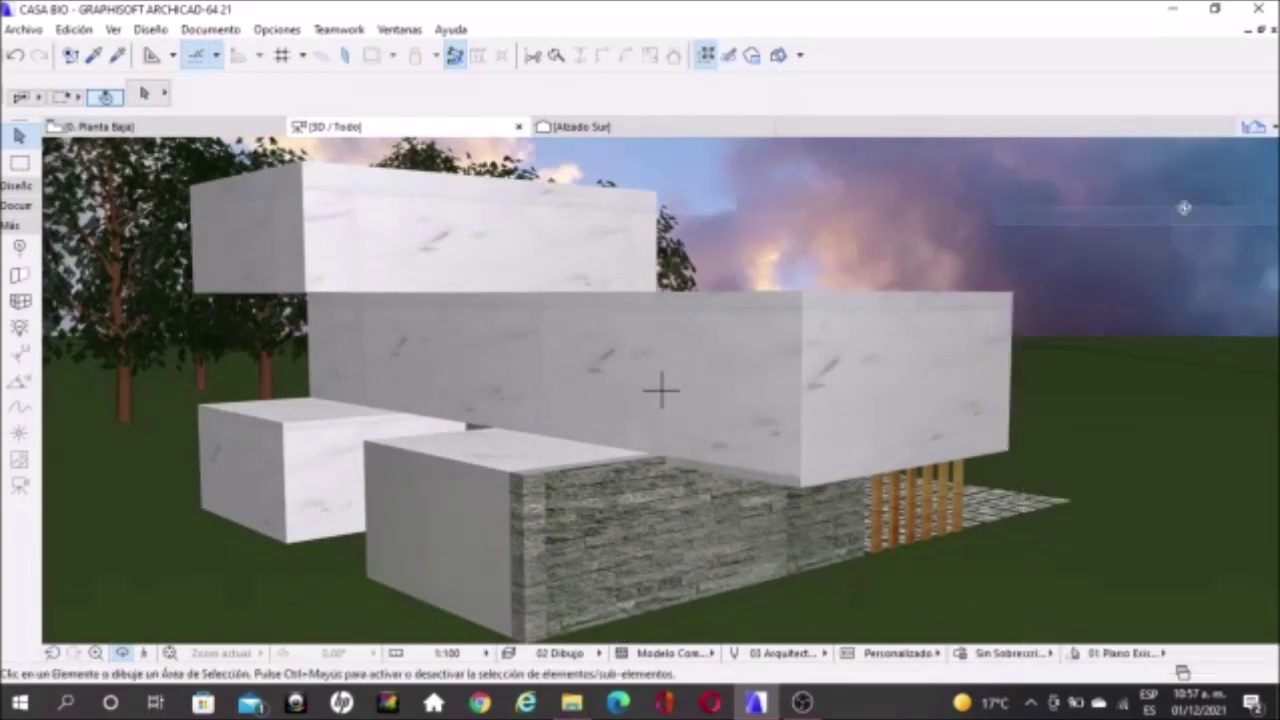
pyautogui.click(1266, 130)
pyautogui.doubleClick(1147, 478)
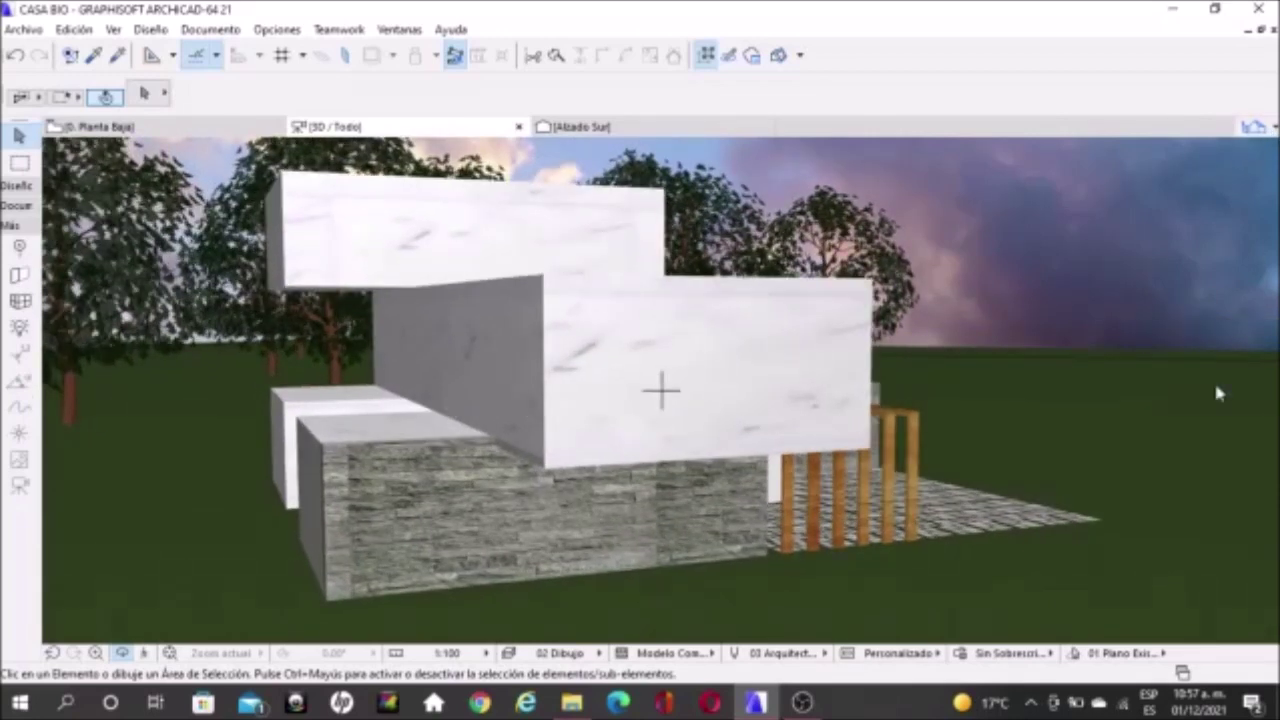
# - Update Camera 13, then orbit to a front-left view and update Camera 14
pyautogui.moveTo(1253, 127)
pyautogui.rightClick(1073, 462)
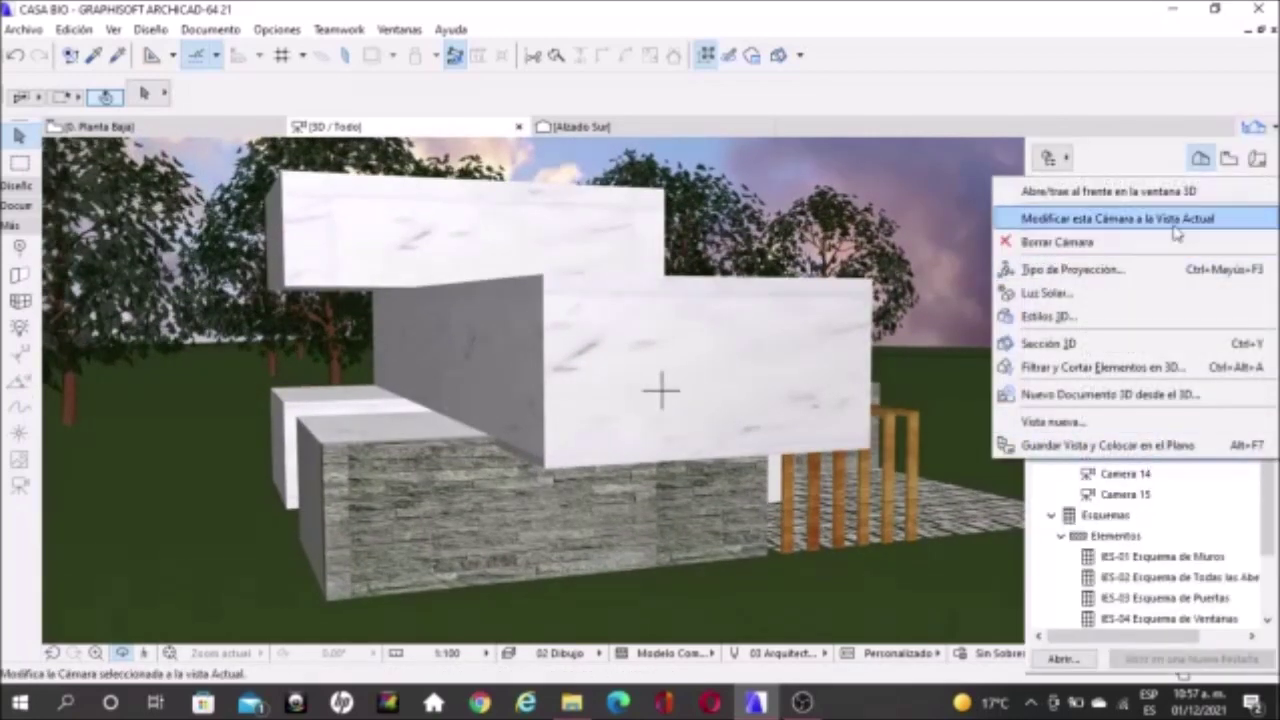
pyautogui.click(1175, 220)
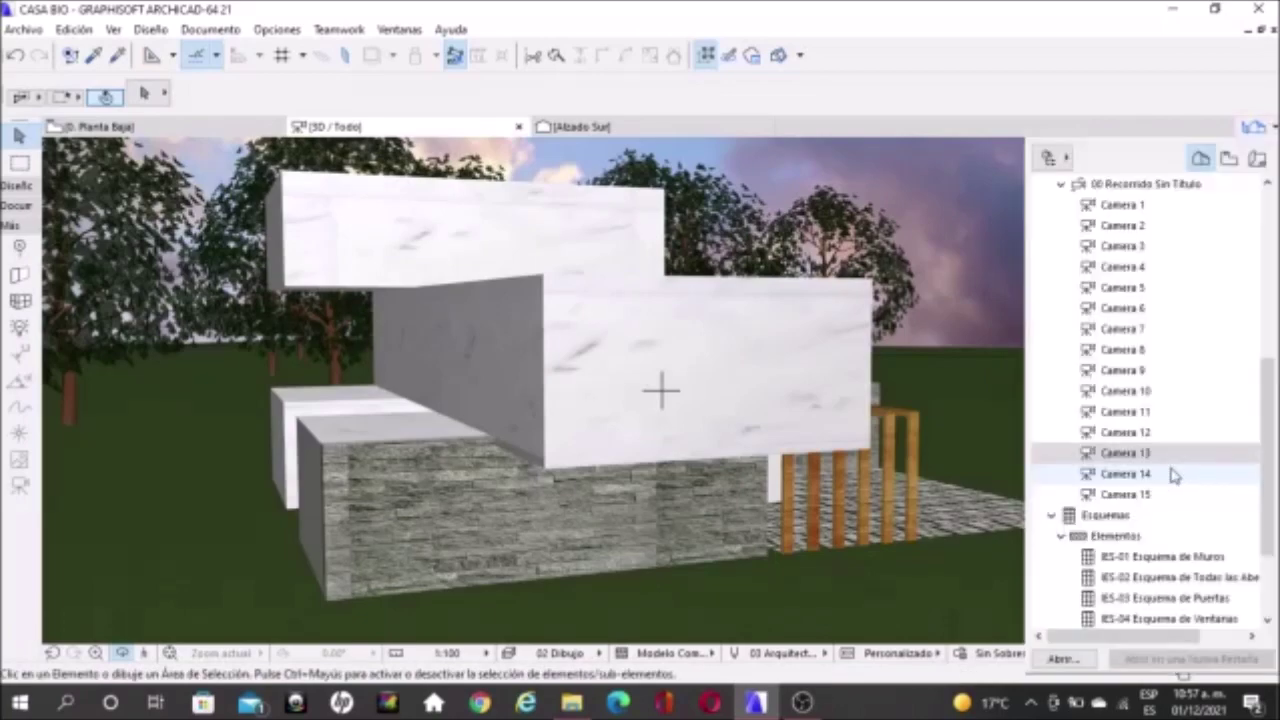
pyautogui.doubleClick(1153, 474)
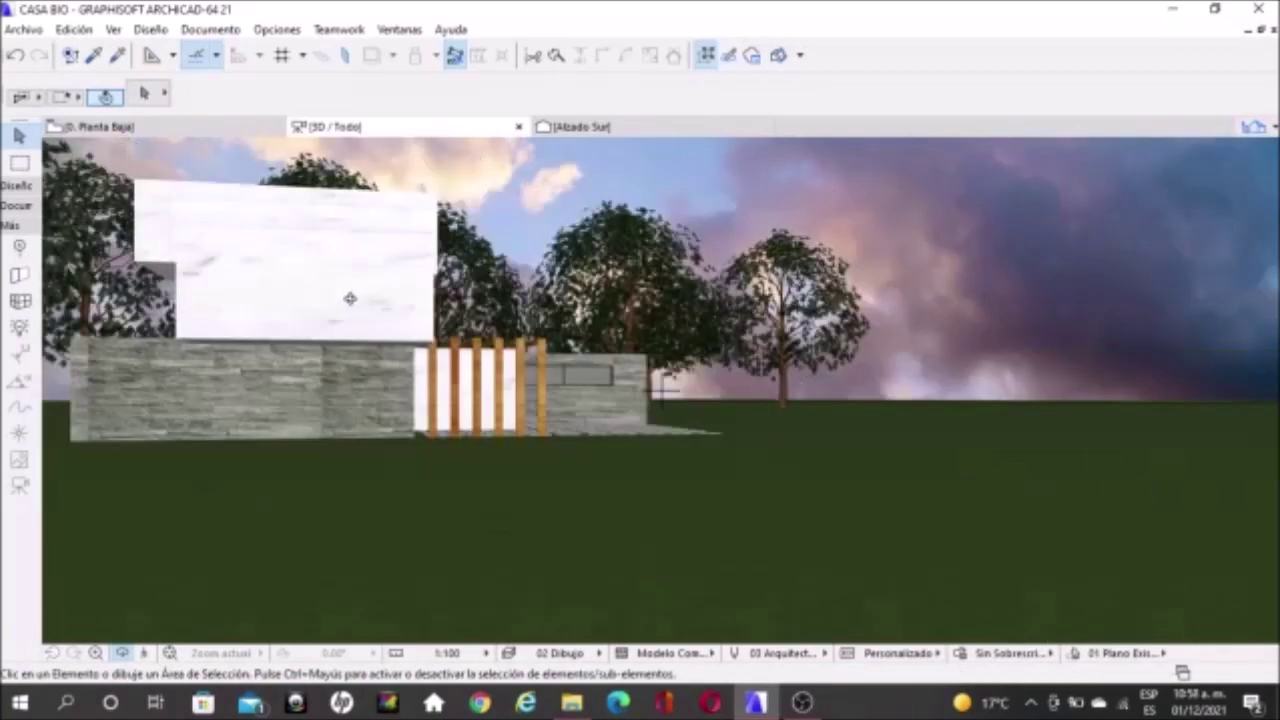
pyautogui.moveTo(350, 298)
pyautogui.mouseDown()
pyautogui.moveTo(235, 375)
pyautogui.moveTo(357, 363)
pyautogui.moveTo(293, 322)
pyautogui.mouseUp()
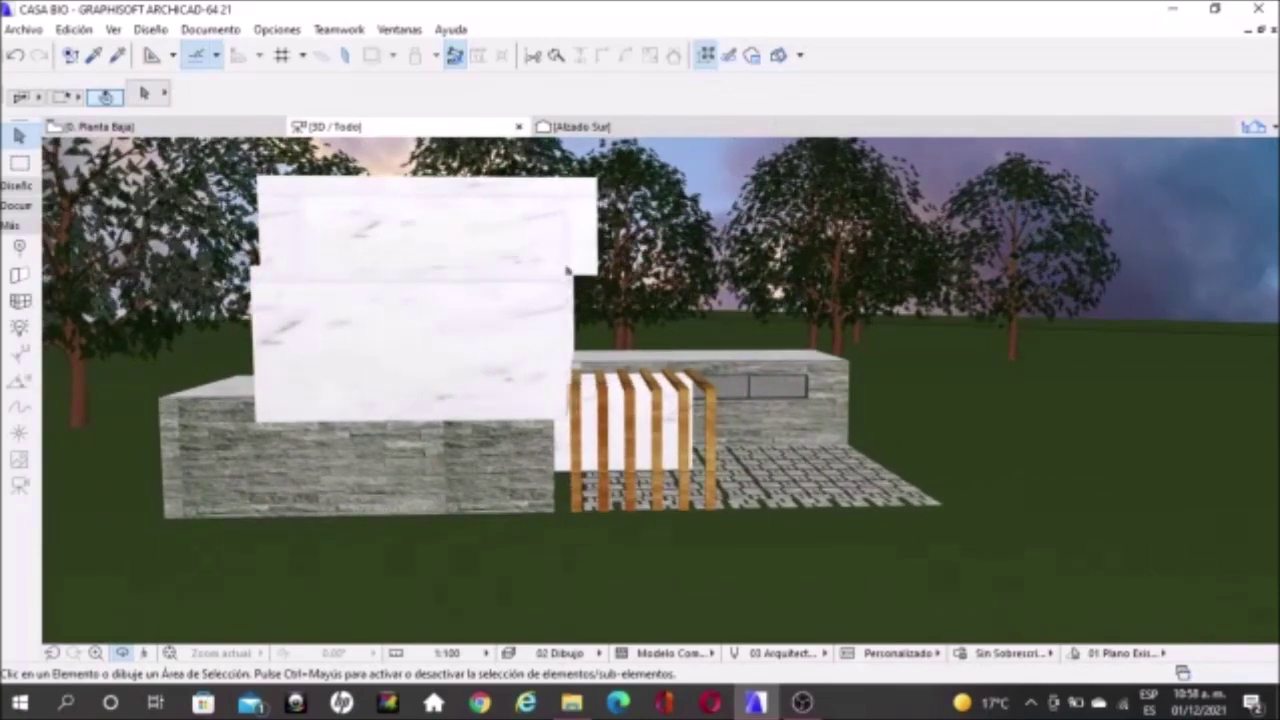
pyautogui.rightClick(1162, 458)
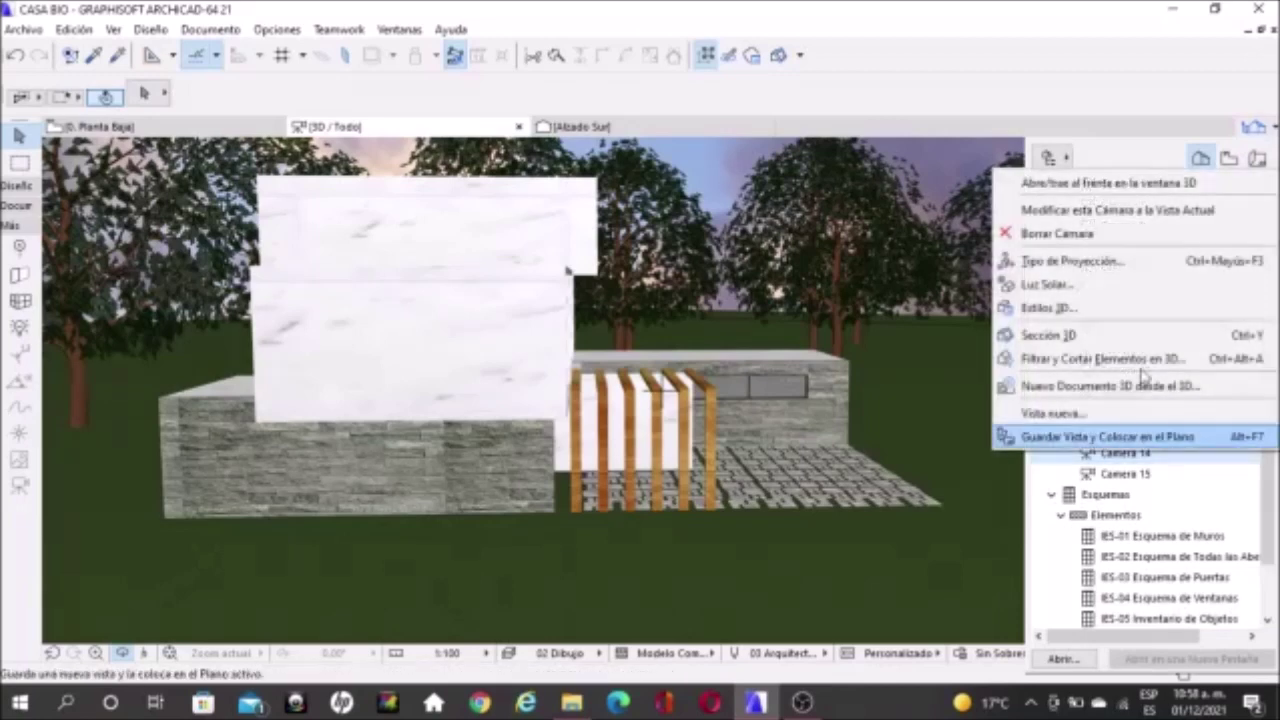
pyautogui.click(1160, 212)
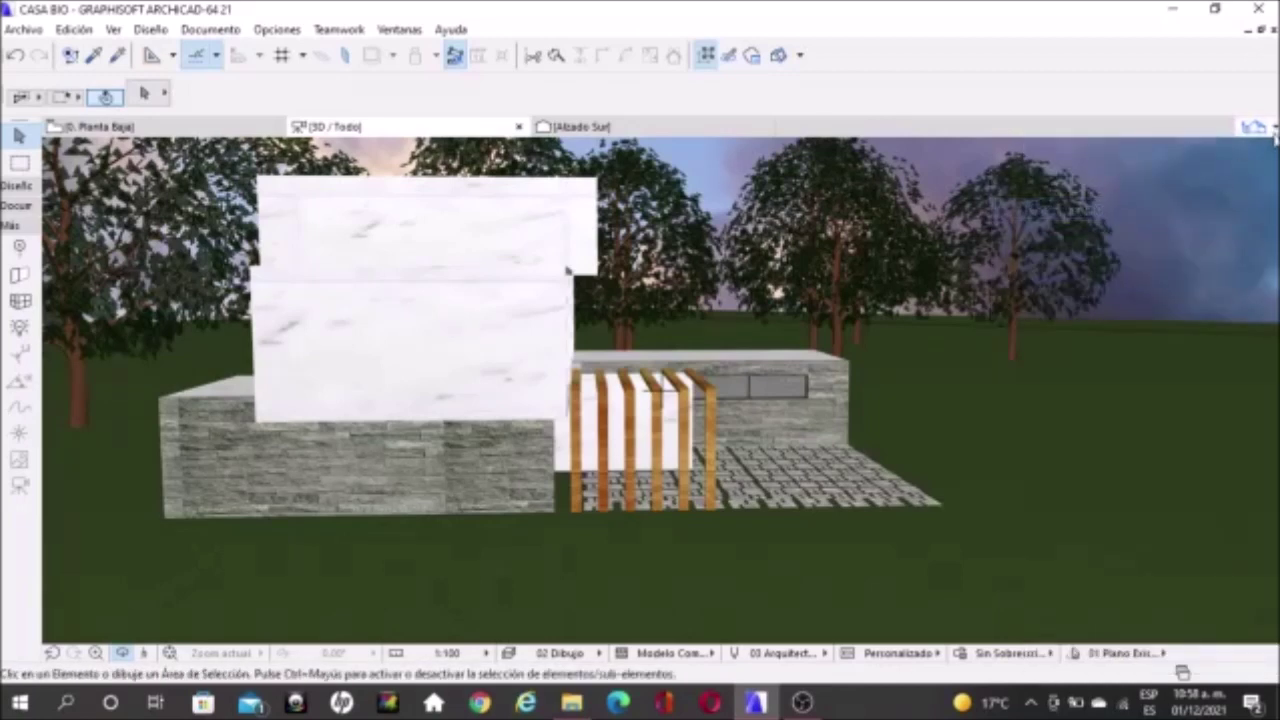
pyautogui.doubleClick(1100, 466)
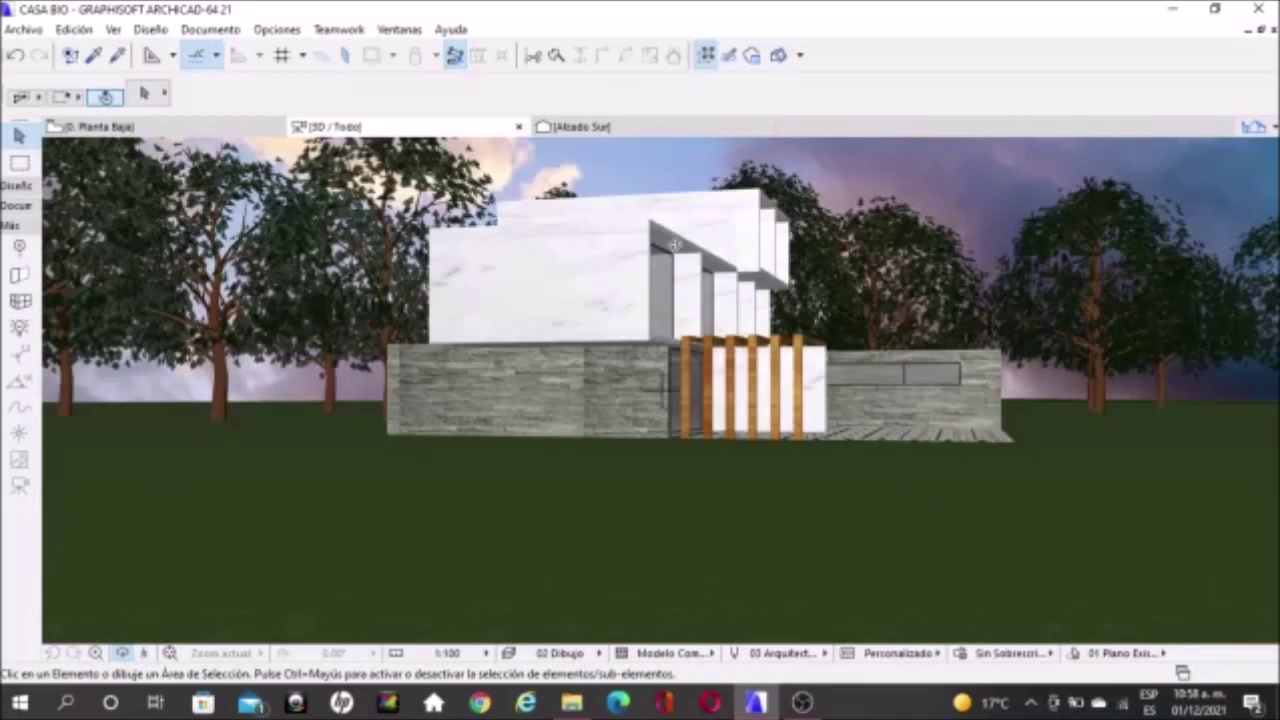
# - Orbit high above the house, update the last path camera, and return to 0. Planta Baja
pyautogui.keyDown('shift'); pyautogui.moveTo(675, 244); pyautogui.dragTo(665, 270, button='middle'); pyautogui.keyUp('shift')
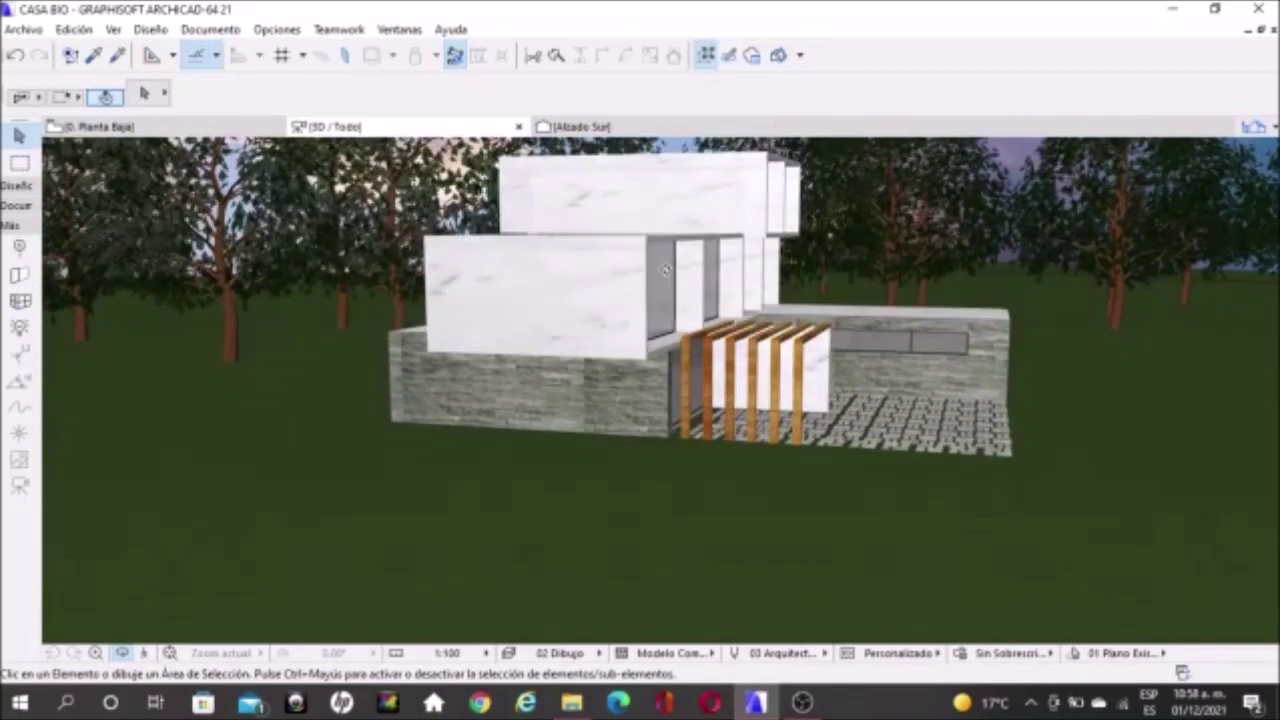
pyautogui.moveTo(667, 218)
pyautogui.keyDown('shift'); pyautogui.mouseDown(button='middle')
pyautogui.moveTo(656, 256)
pyautogui.moveTo(676, 263)
pyautogui.mouseUp(button='middle'); pyautogui.keyUp('shift')
pyautogui.scroll(2, 676, 263)
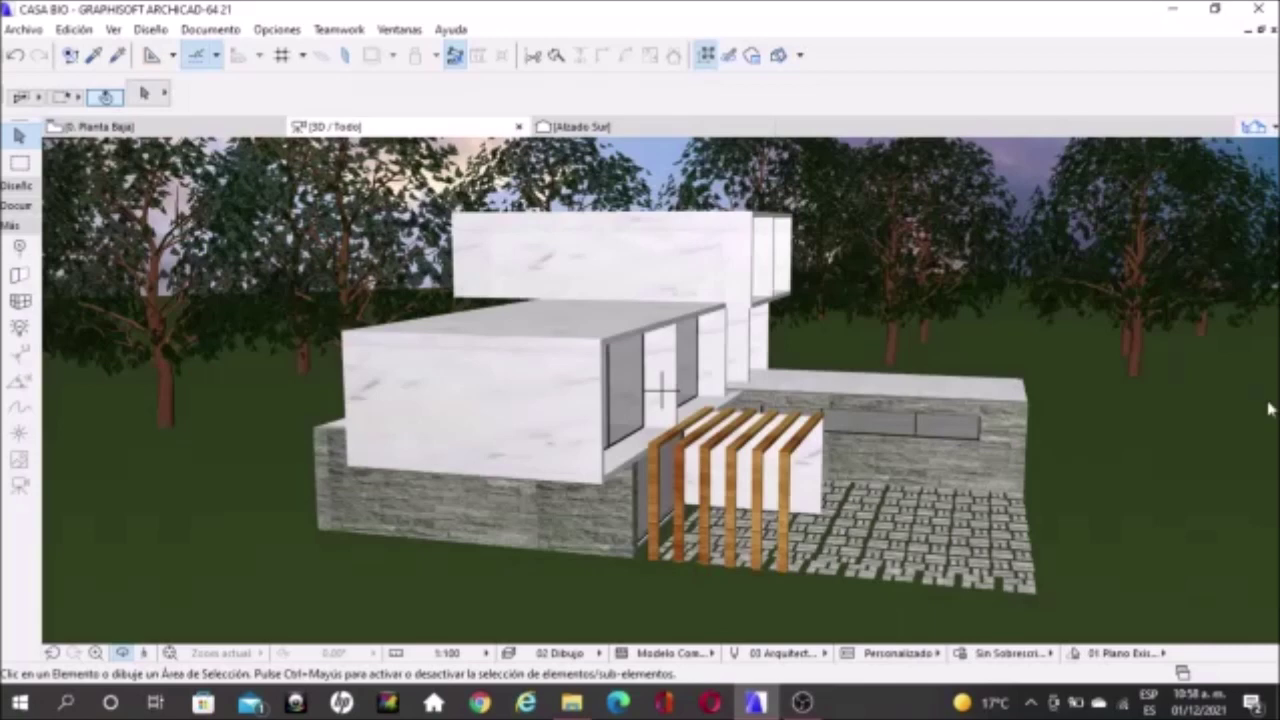
pyautogui.moveTo(1268, 408)
pyautogui.rightClick(1162, 452)
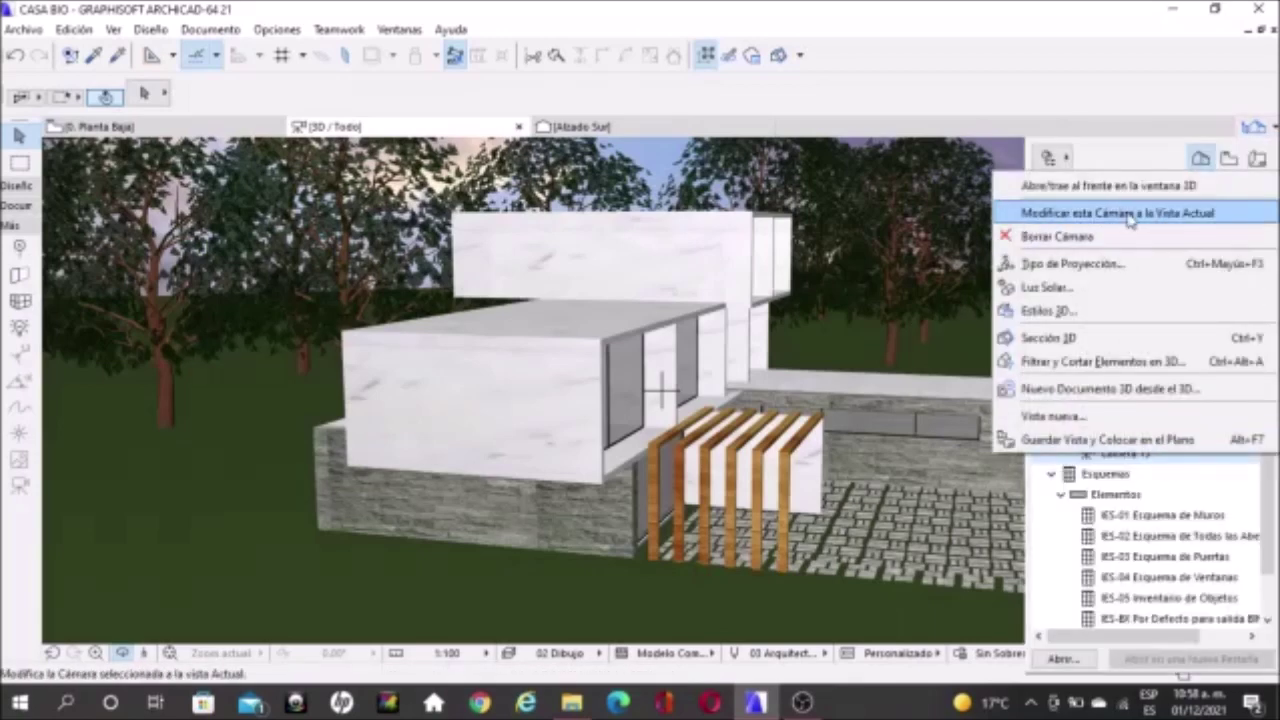
pyautogui.click(1130, 215)
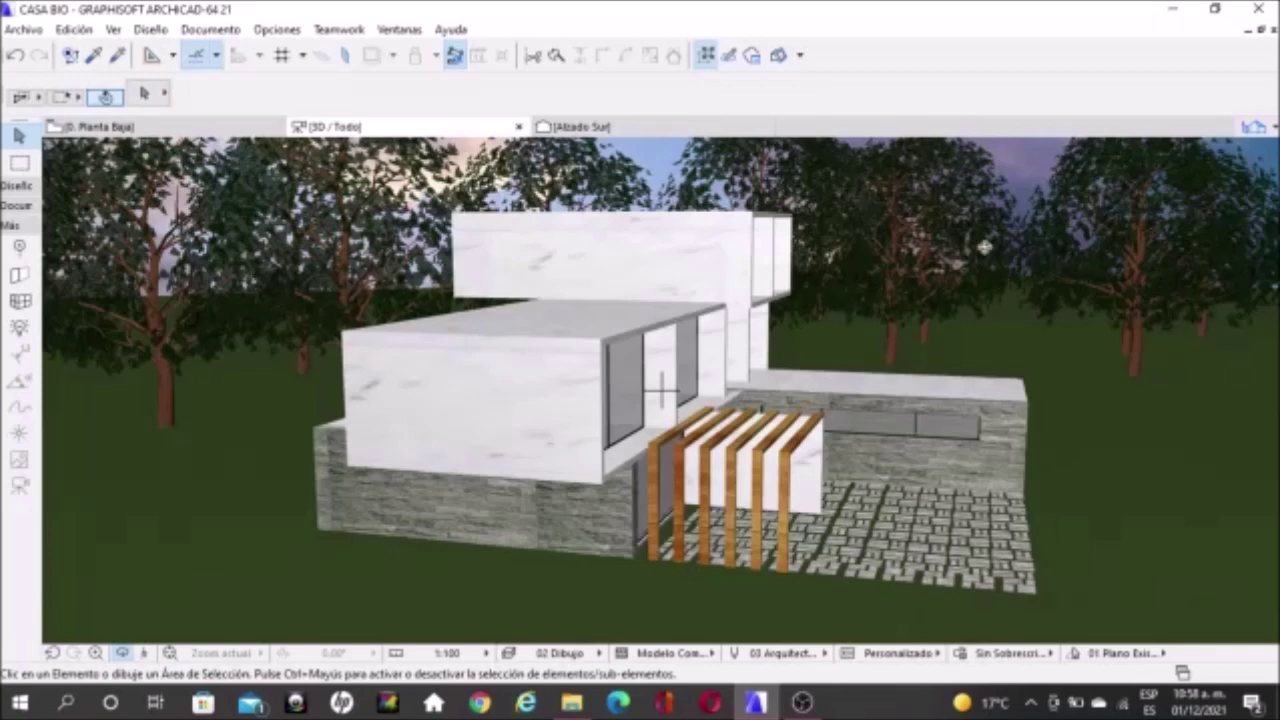
pyautogui.moveTo(100, 126)
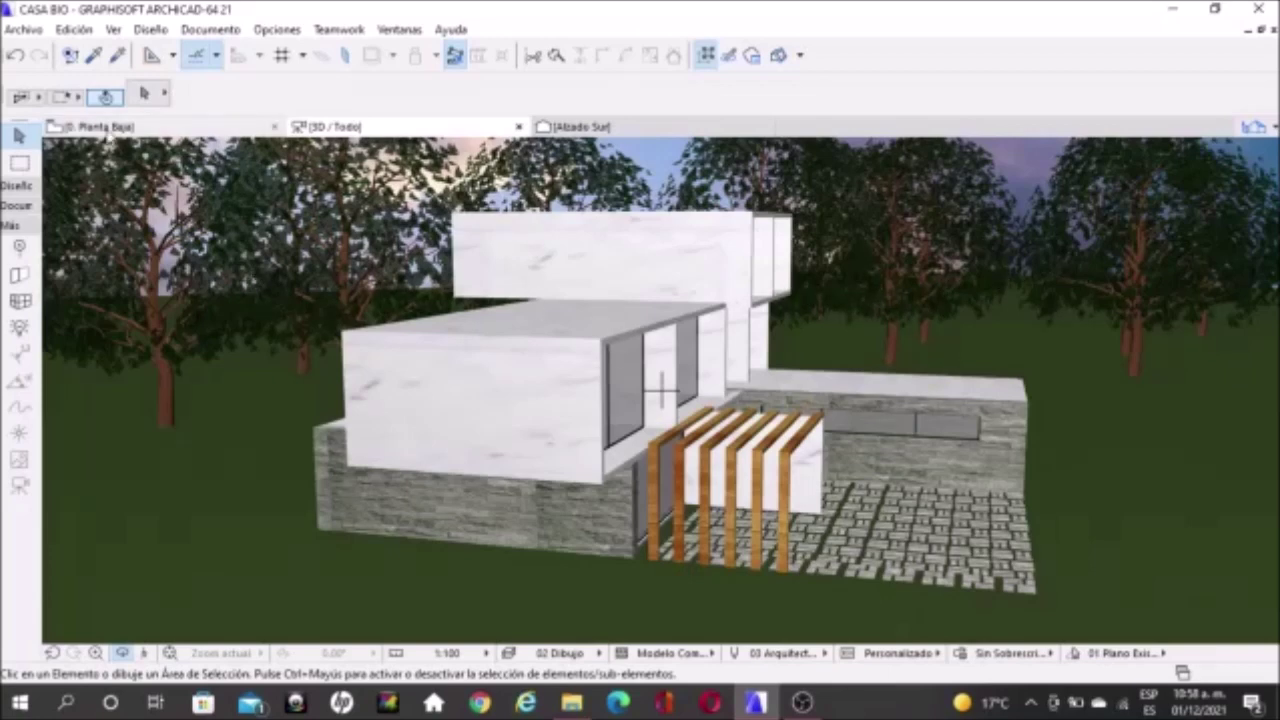
pyautogui.click(106, 128)
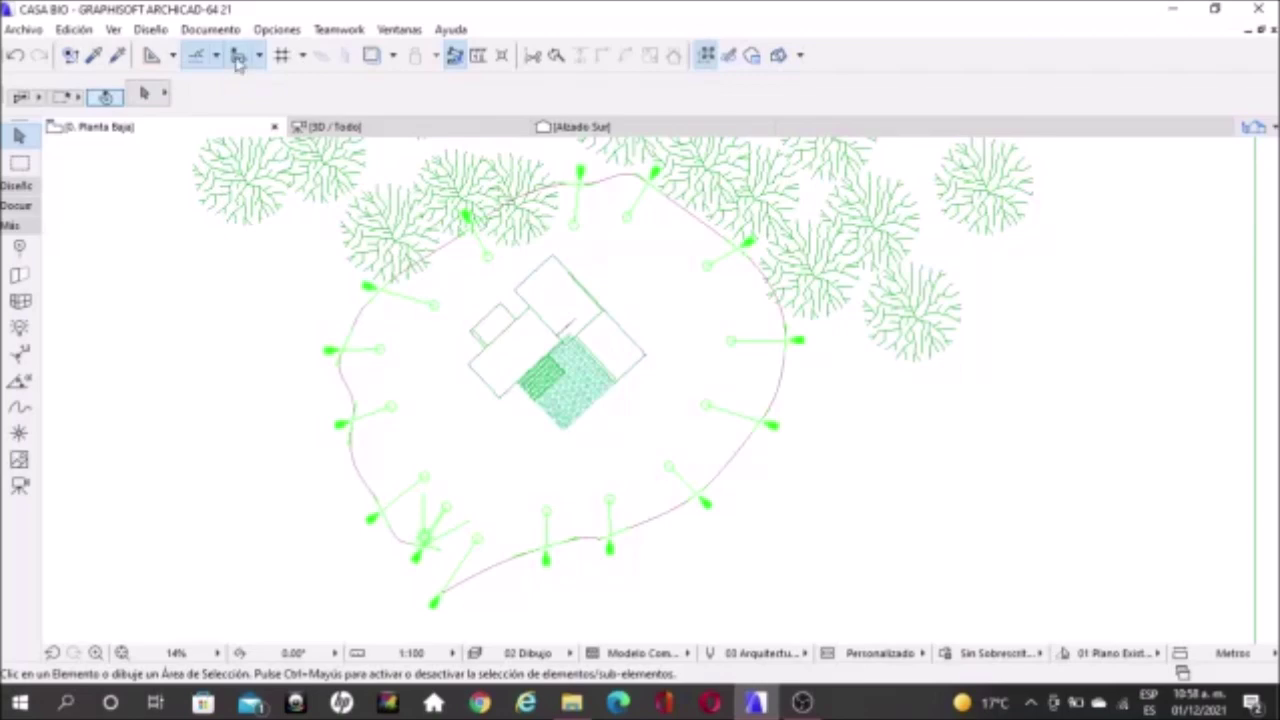
# - Start Crear Recorrido from Documento > Imagen Creativa to build the walkthrough animation
pyautogui.click(232, 35)
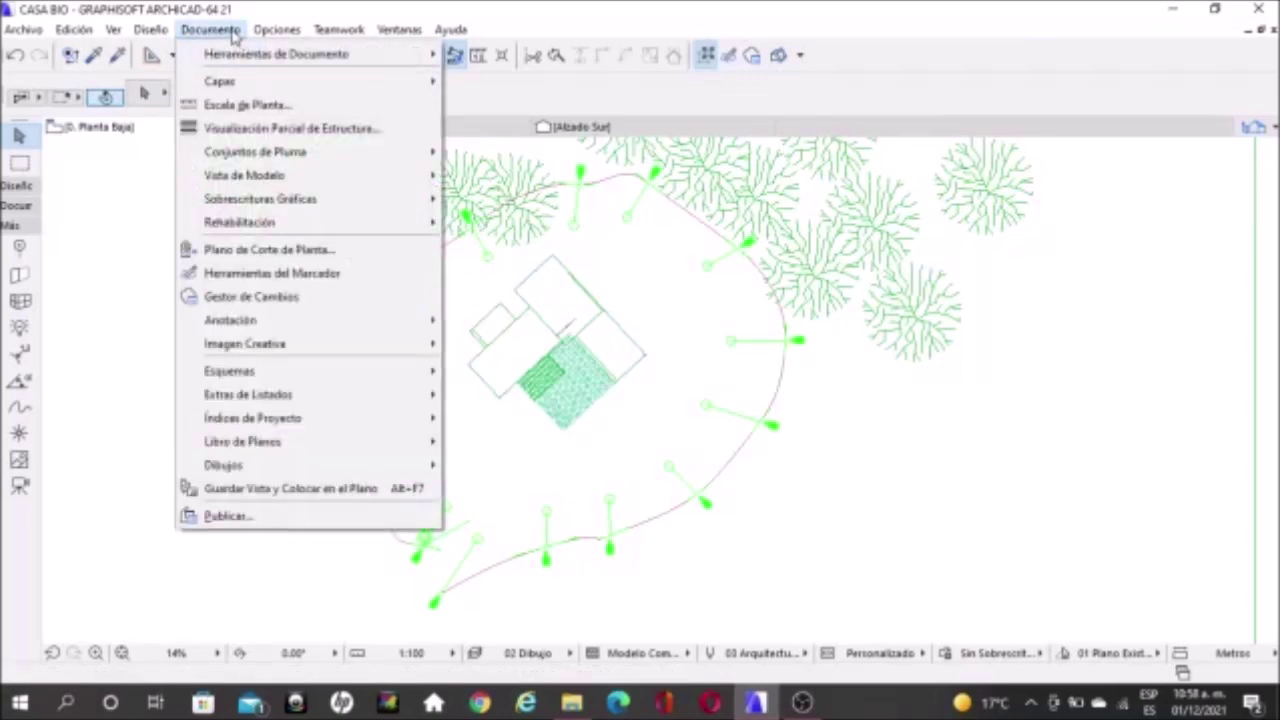
pyautogui.moveTo(245, 343)
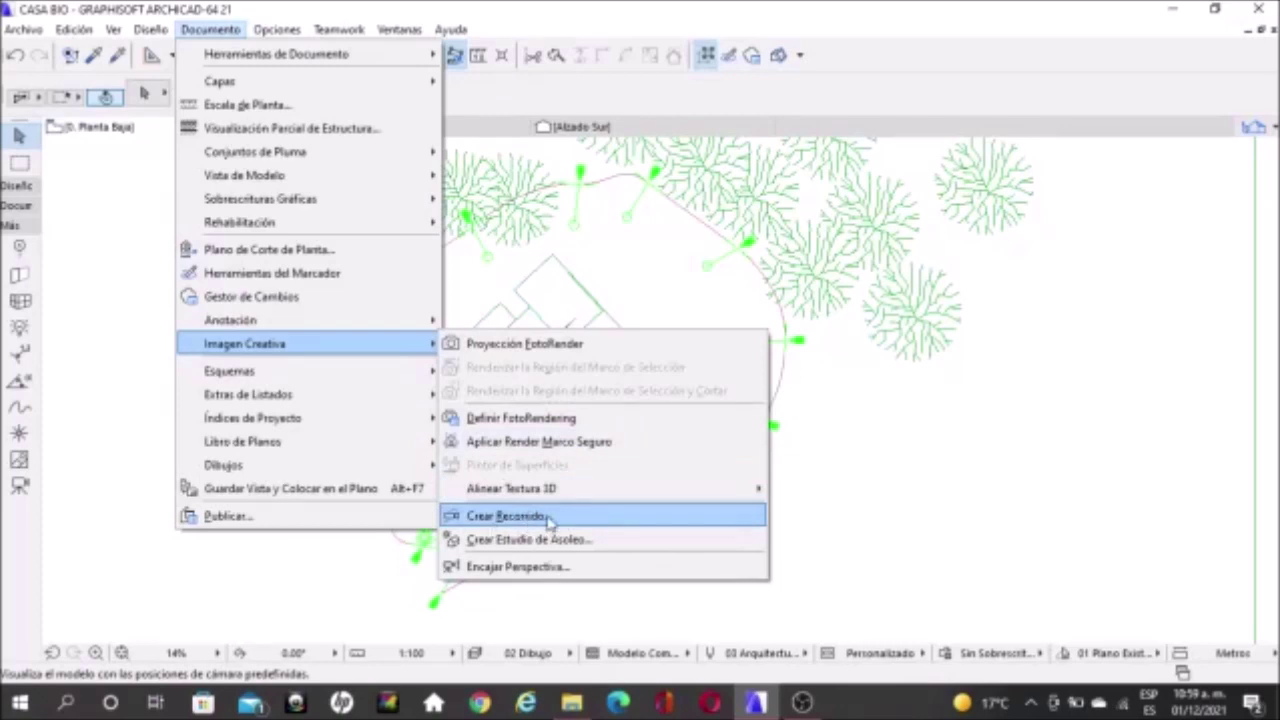
pyautogui.click(548, 516)
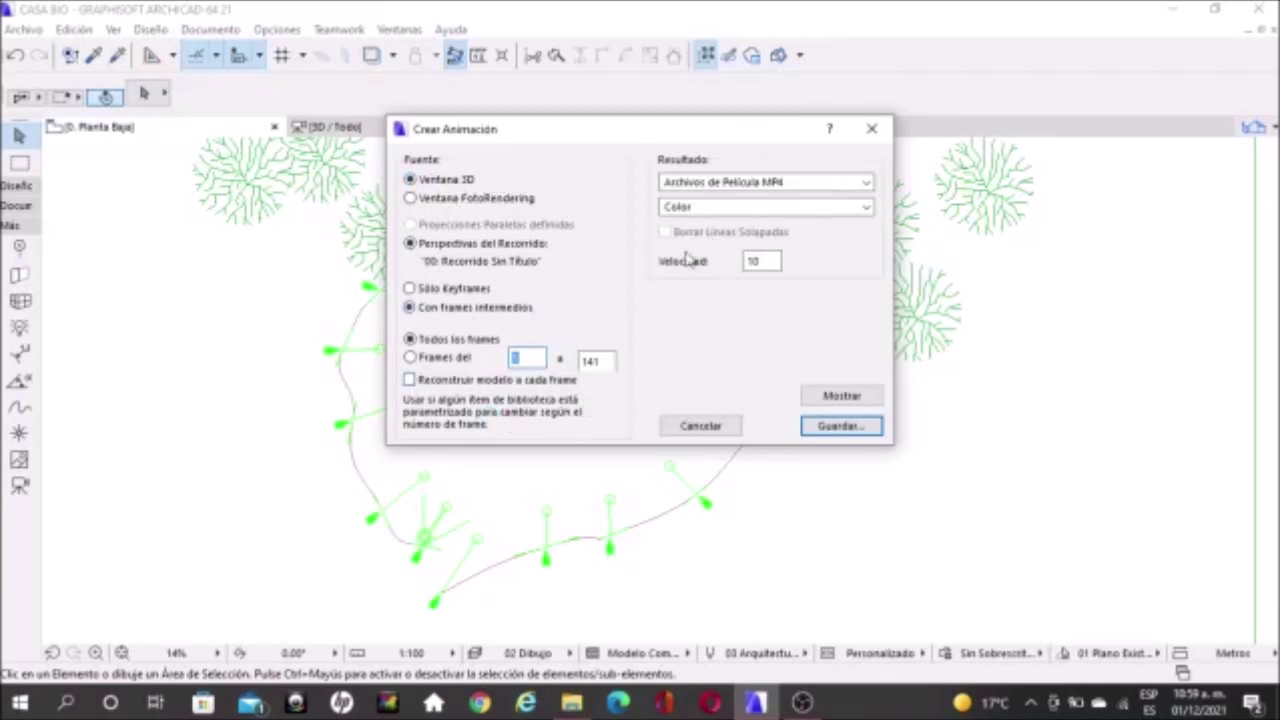
# - Keep Color output, set Velocidad to 7, and continue to saving the MP4 movie
pyautogui.click(865, 208)
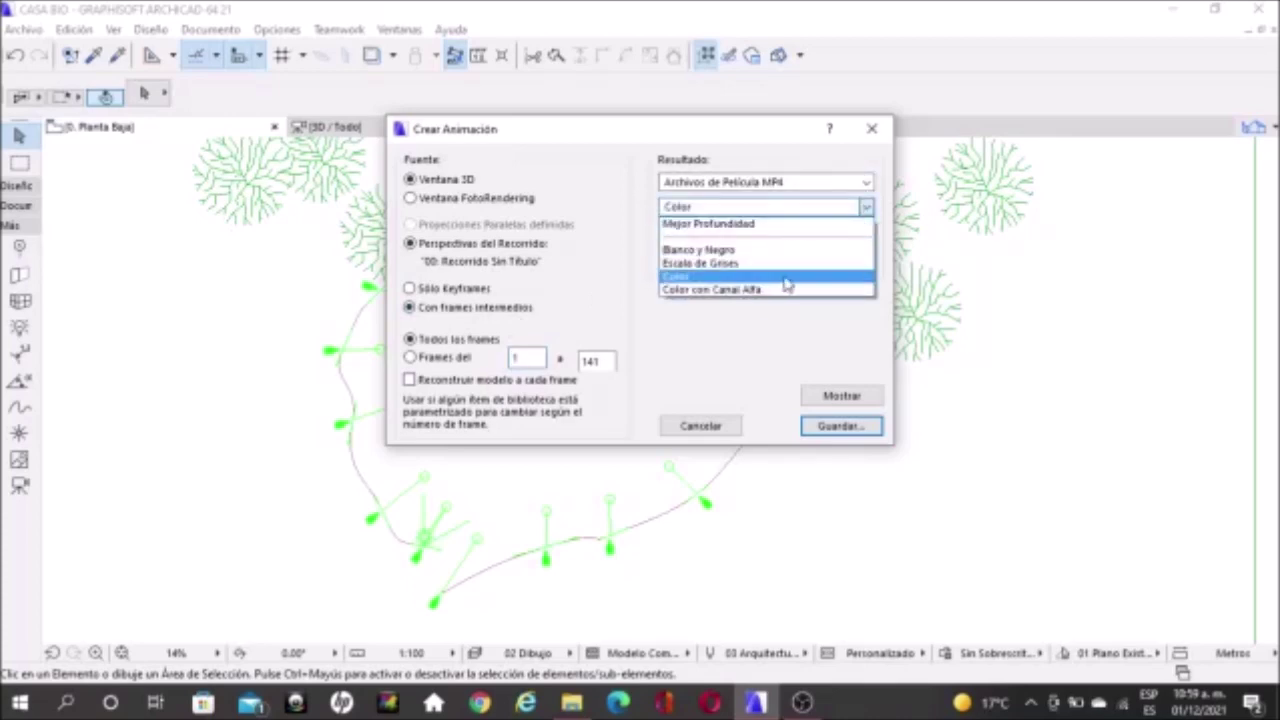
pyautogui.click(707, 277)
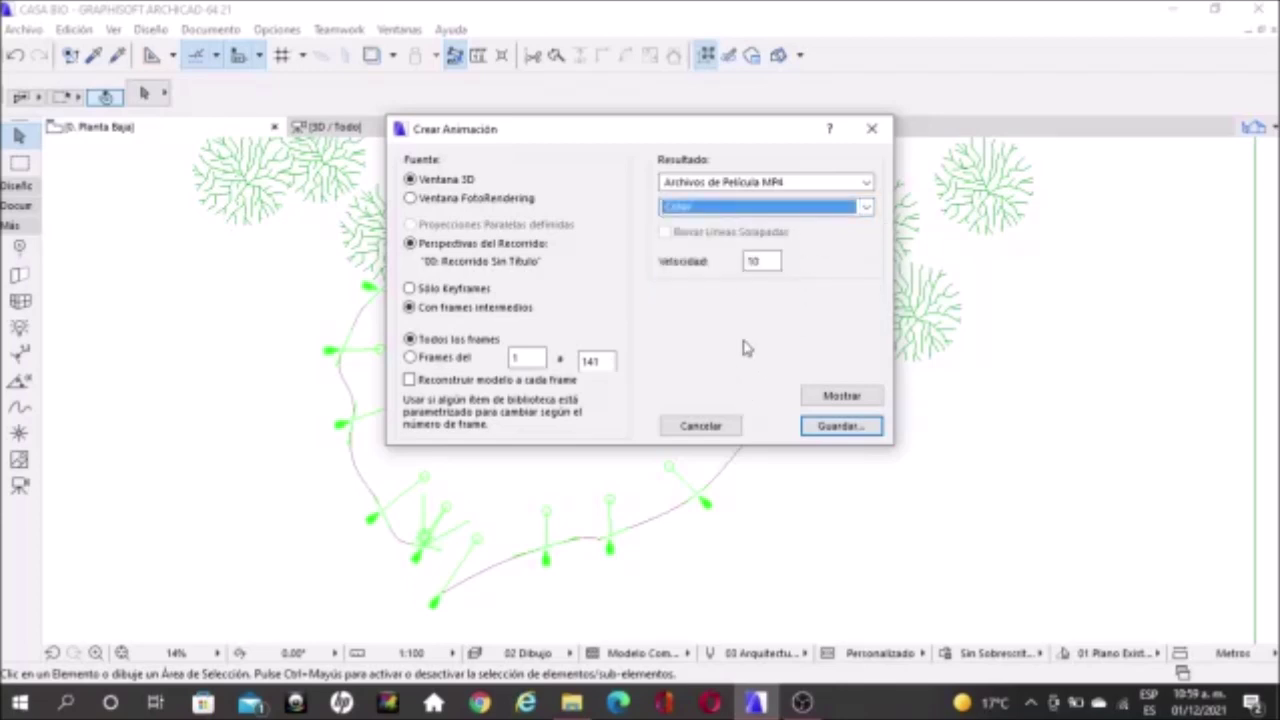
pyautogui.doubleClick(757, 262)
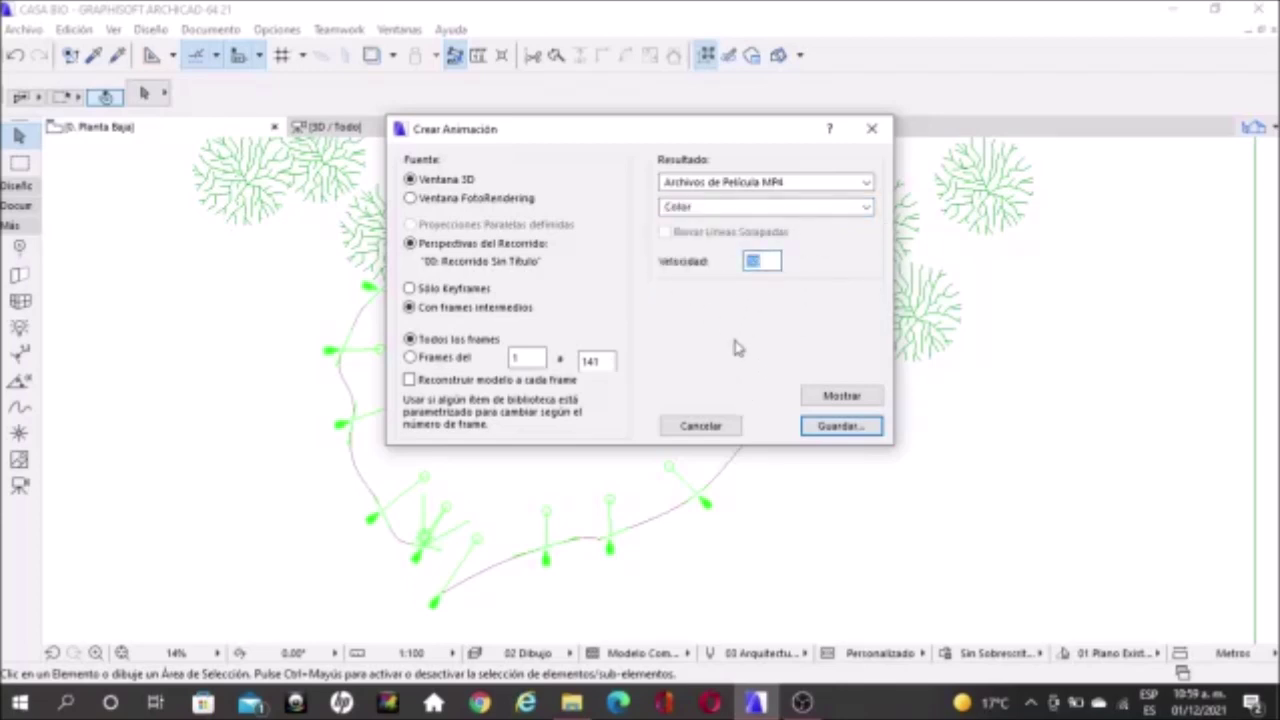
pyautogui.write('7')
pyautogui.click(845, 427)
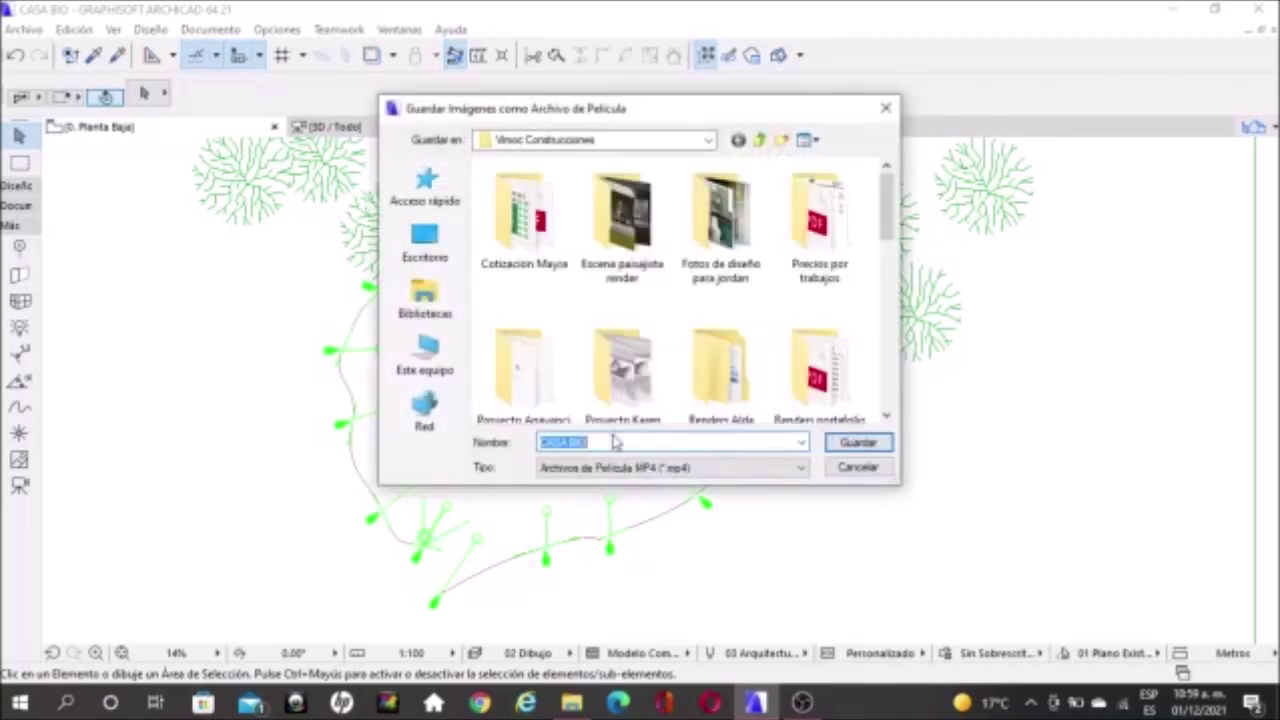
# - Rename the movie to CASA BIOCLIMATICA and save it as MP4 in Vimoc Construcciones
pyautogui.scroll(-1, 615, 440)
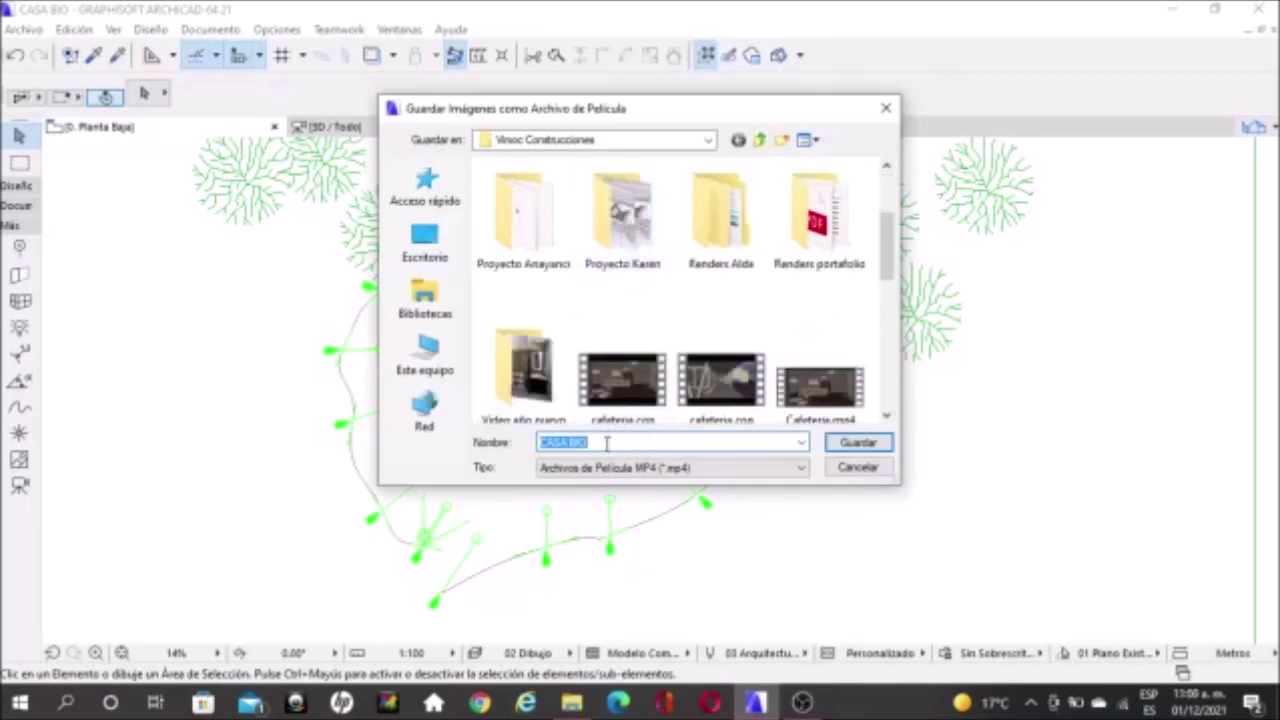
pyautogui.click(593, 442)
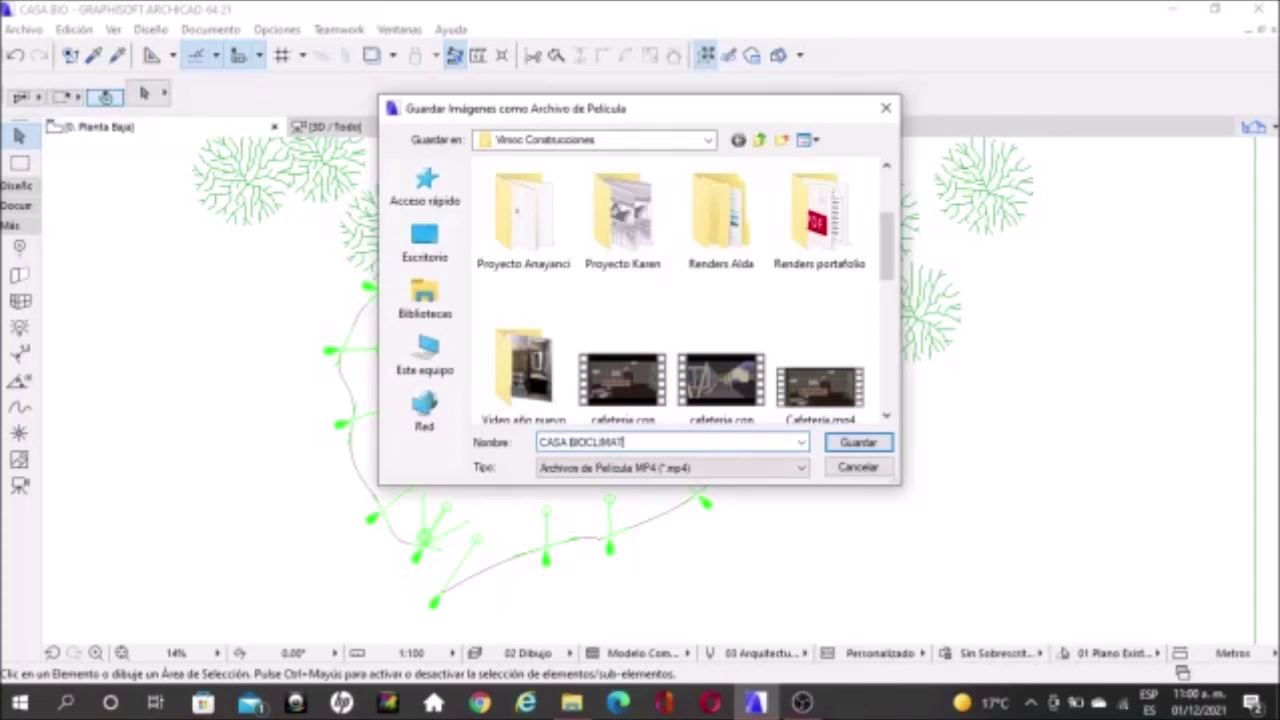
pyautogui.click(859, 443)
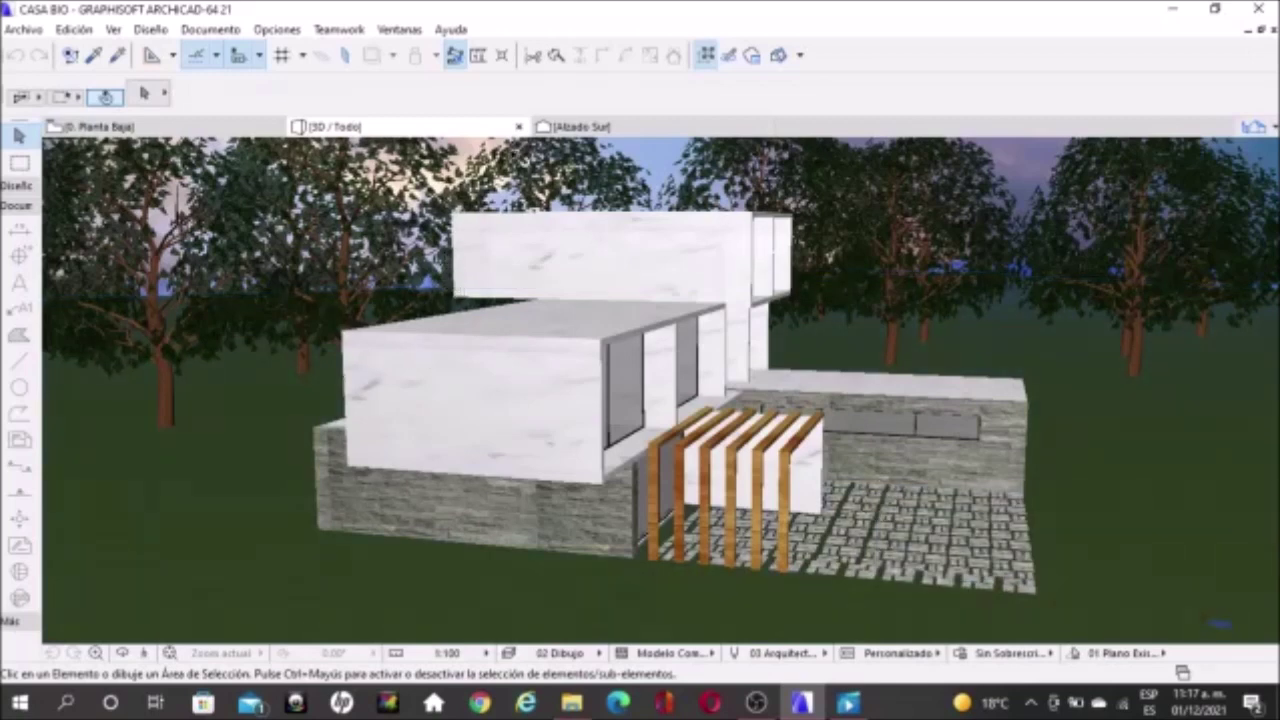
pyautogui.click(571, 703)
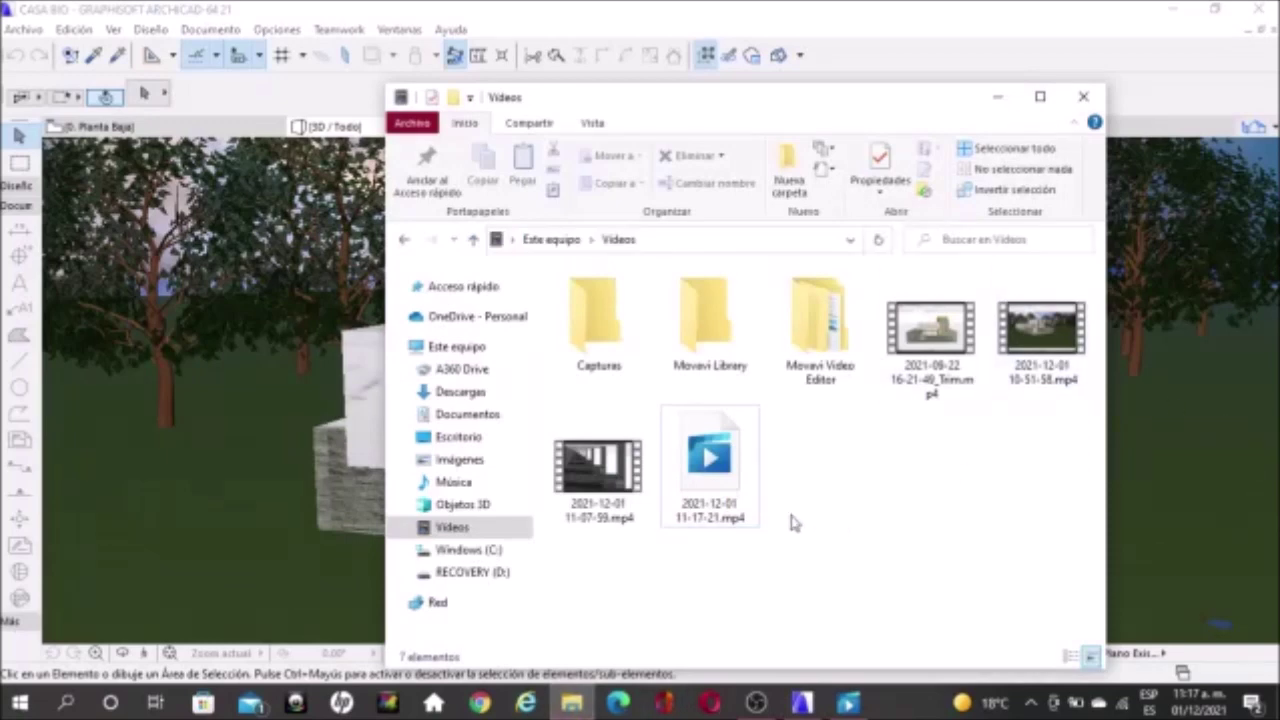
# - Browse to Escritorio > Trabajo > Vimoc Construcciones in File Explorer
pyautogui.click(473, 239)
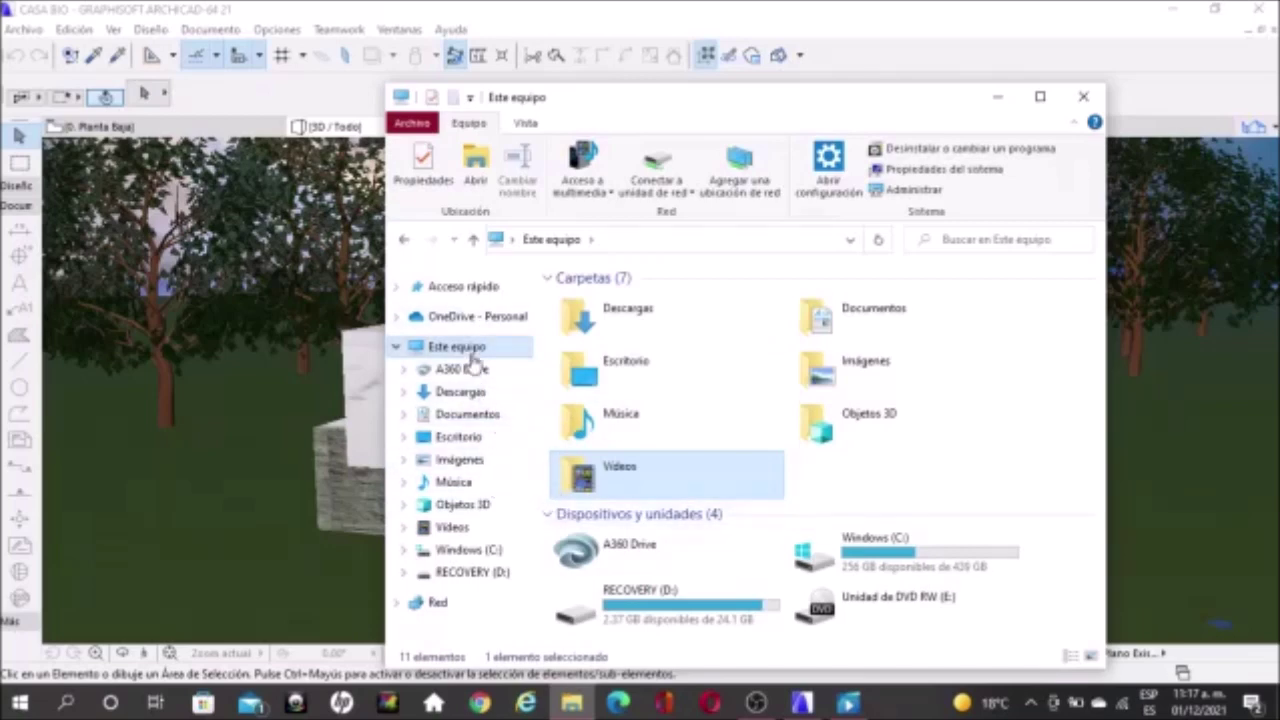
pyautogui.click(486, 437)
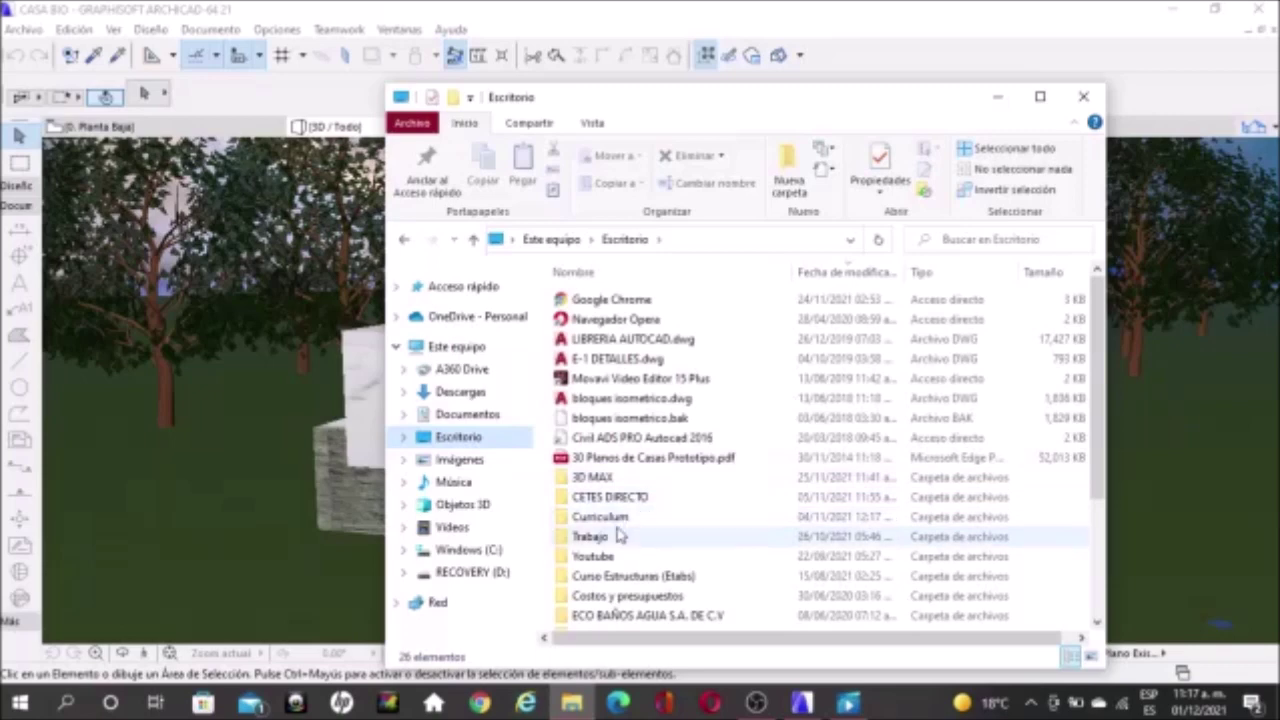
pyautogui.doubleClick(615, 536)
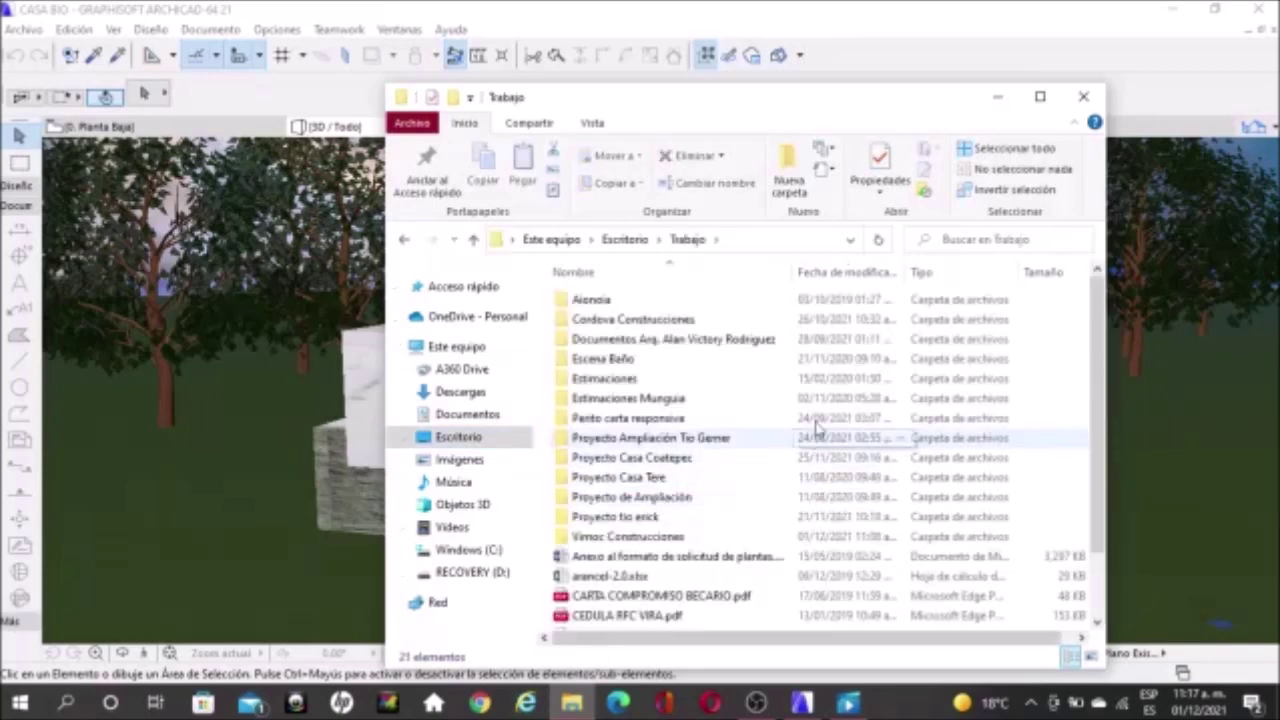
pyautogui.doubleClick(705, 537)
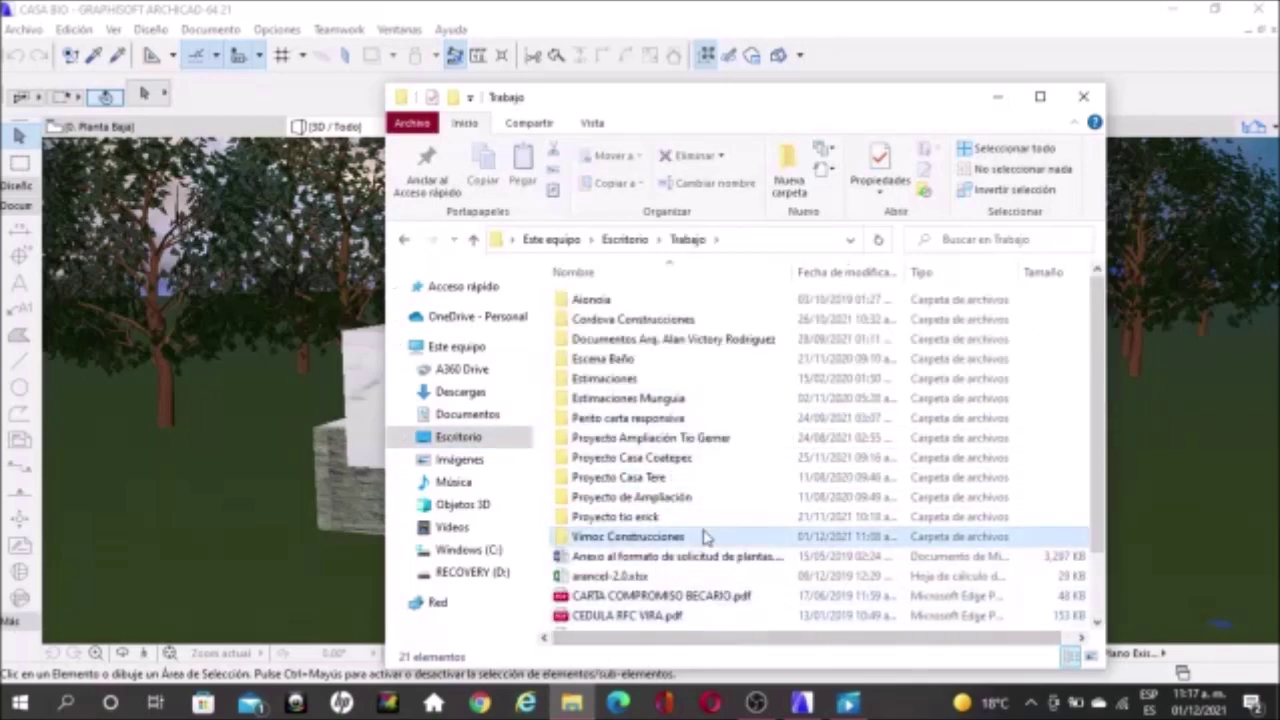
# - Locate CASA BIOCLIMATICA.mp4 in the folder and start playing it
pyautogui.scroll(-2, 1010, 508)
pyautogui.scroll(-2, 1010, 508)
pyautogui.scroll(-2, 1010, 508)
pyautogui.scroll(1, 1010, 509)
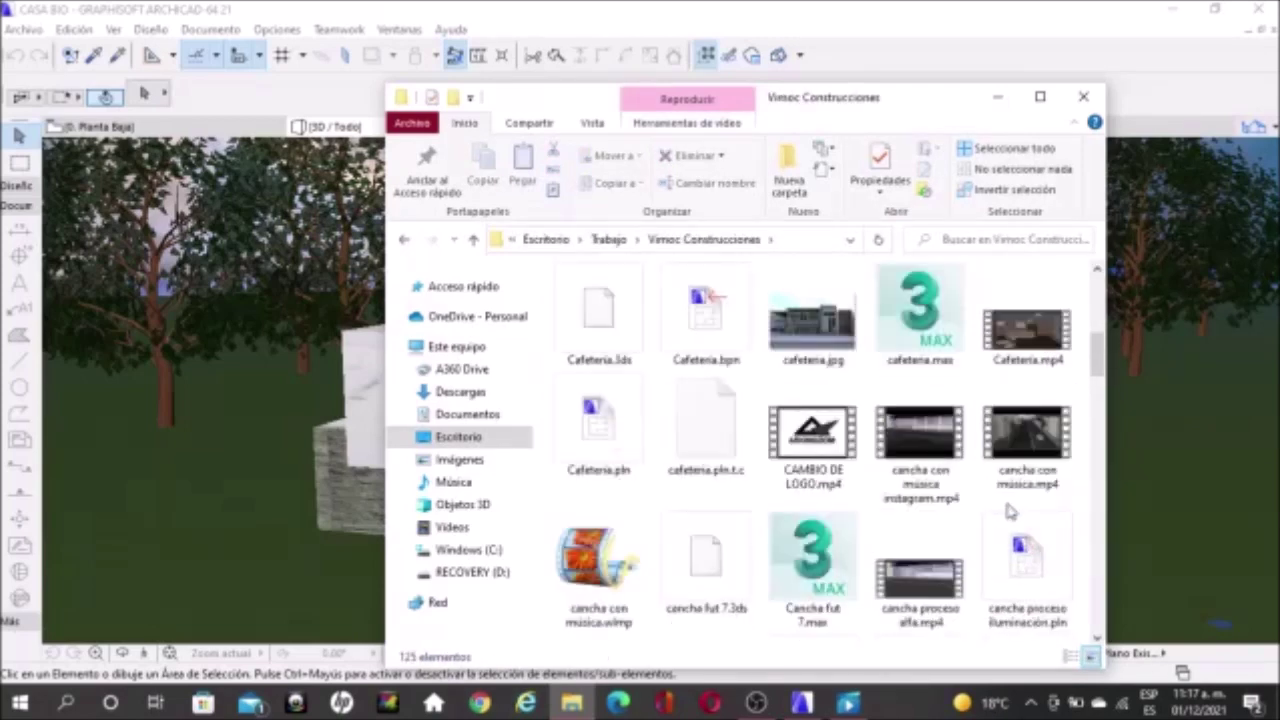
pyautogui.scroll(-1, 868, 510)
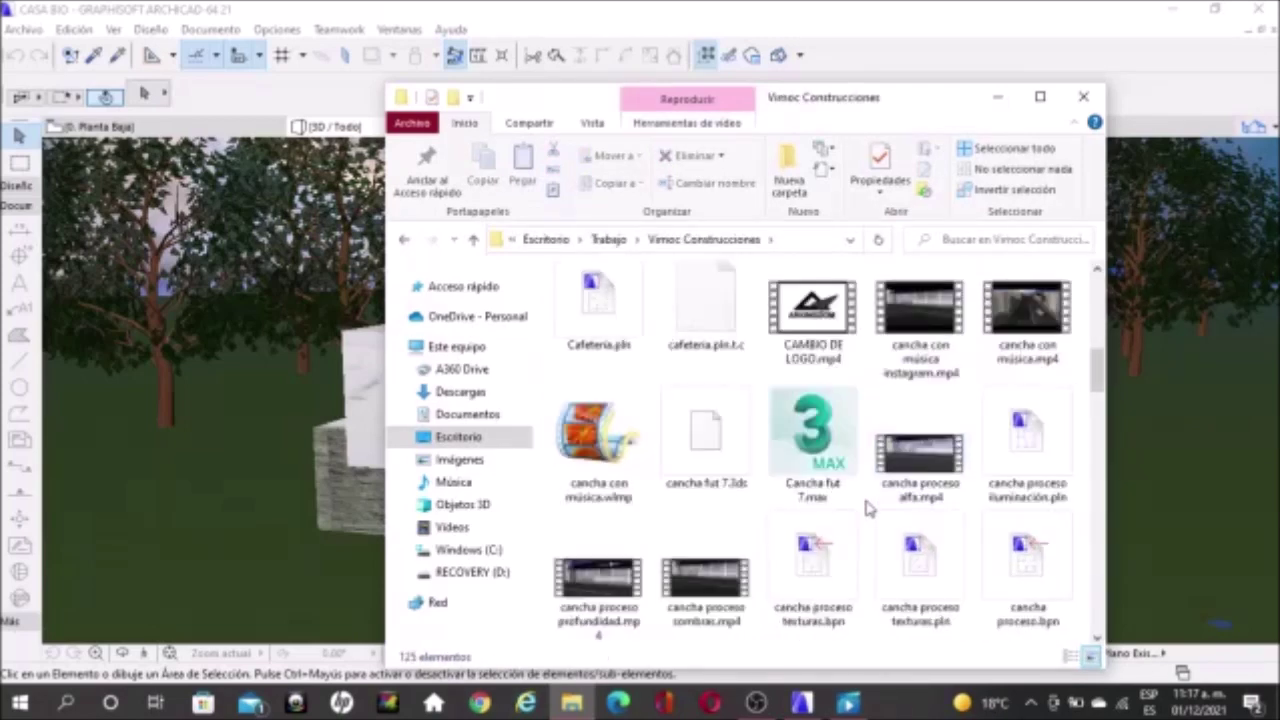
pyautogui.scroll(-1, 868, 510)
pyautogui.scroll(-1, 868, 510)
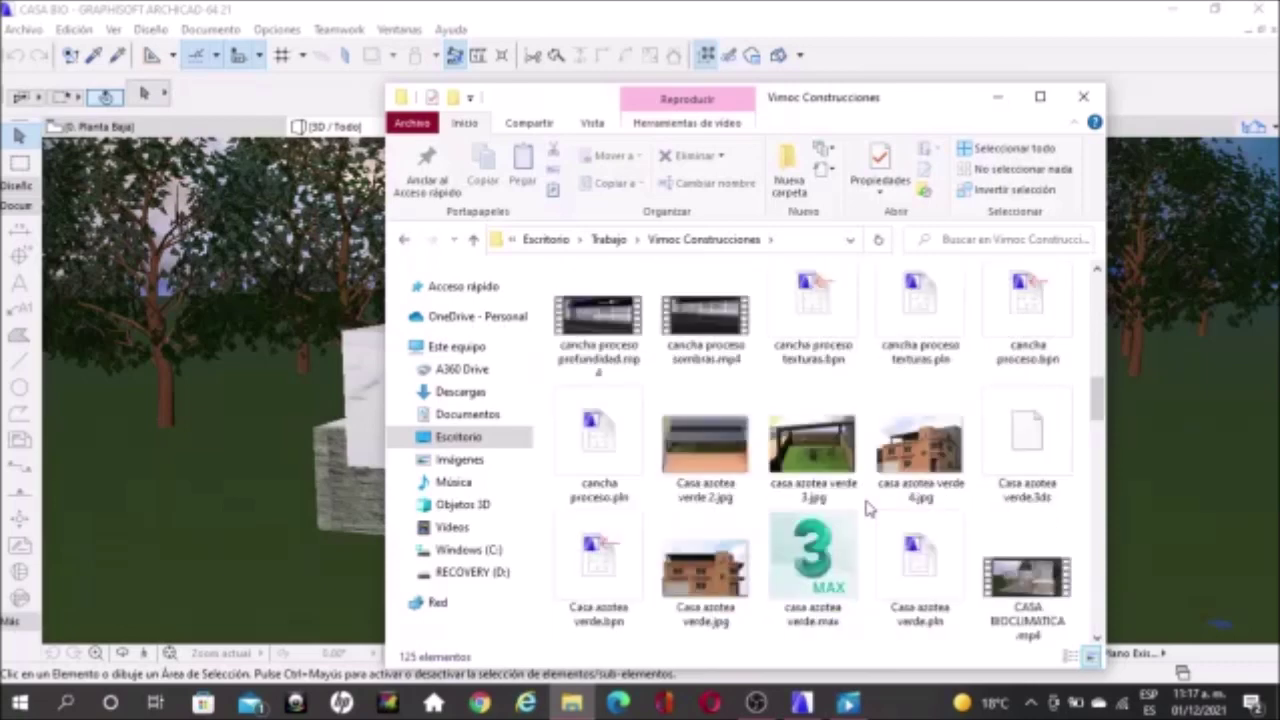
pyautogui.scroll(-1, 1010, 518)
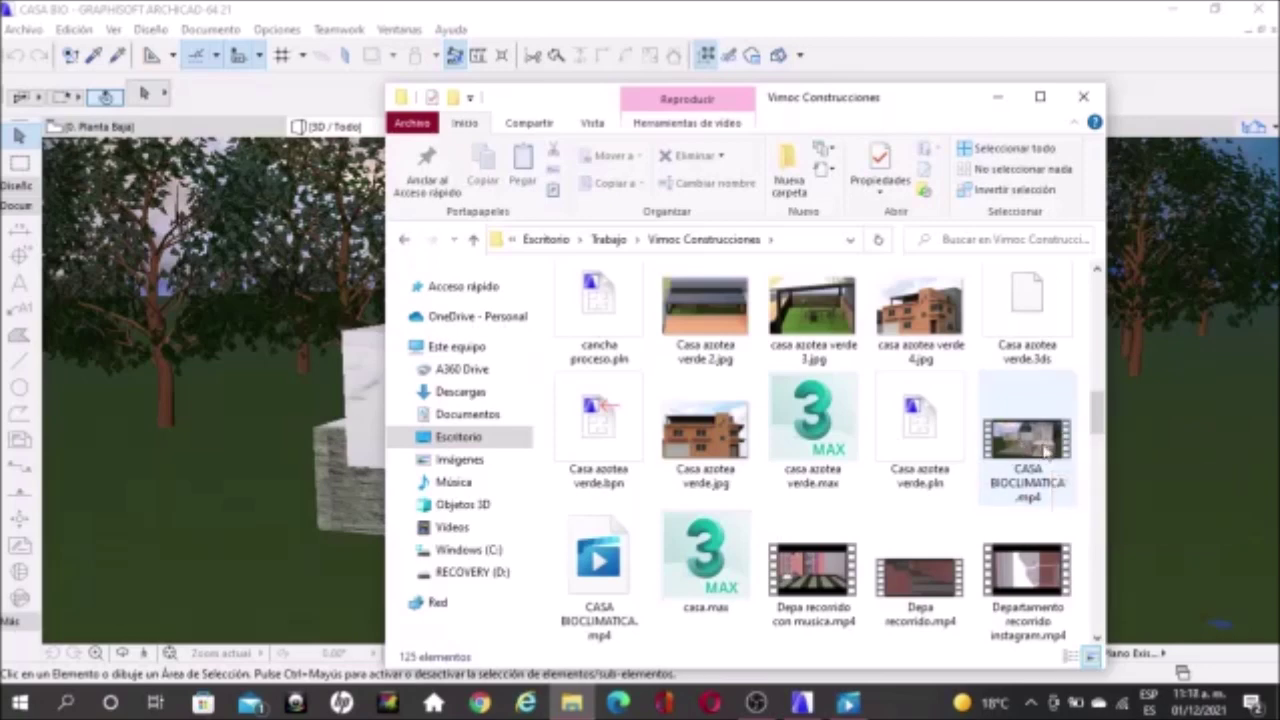
pyautogui.moveTo(1026, 440)
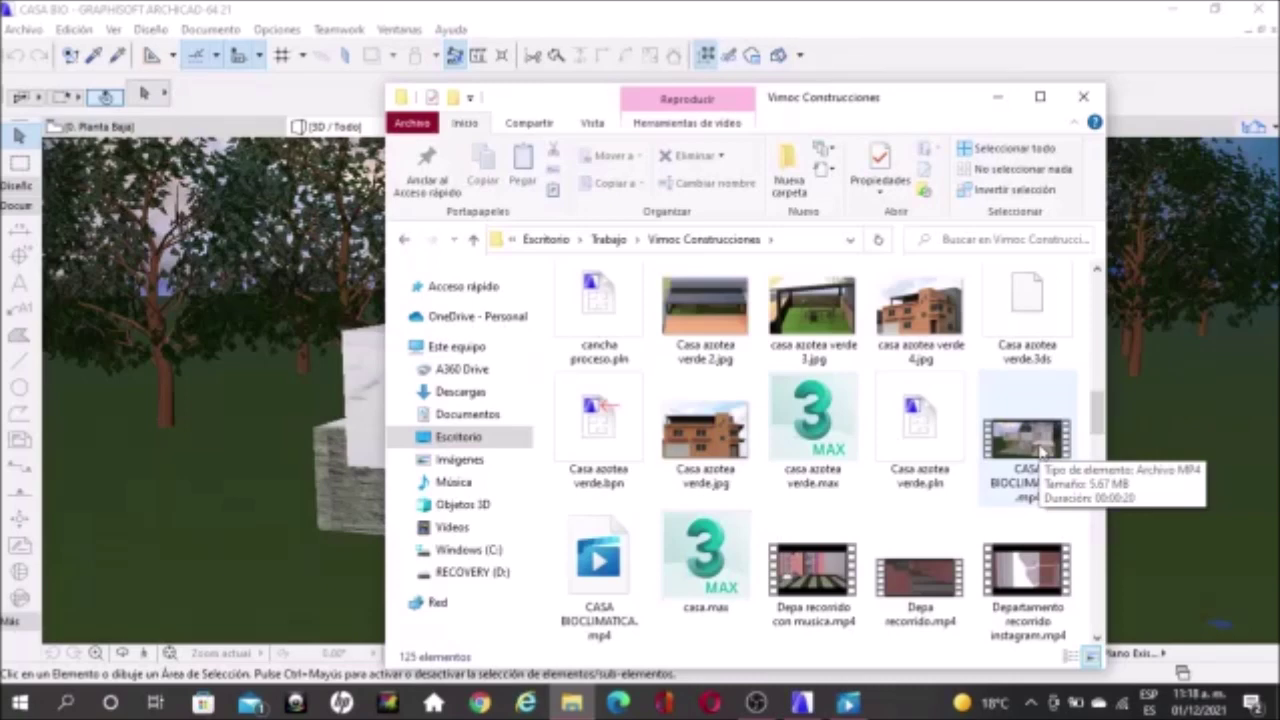
pyautogui.click(1040, 452)
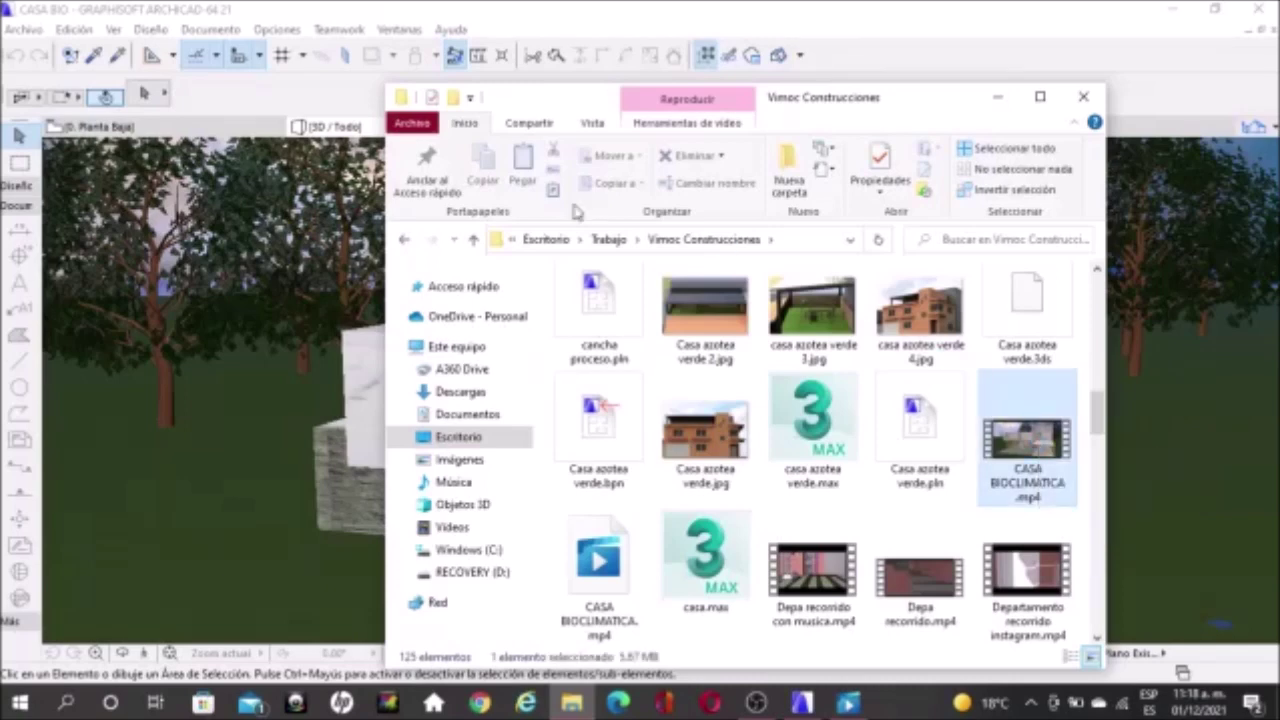
pyautogui.press('Return')
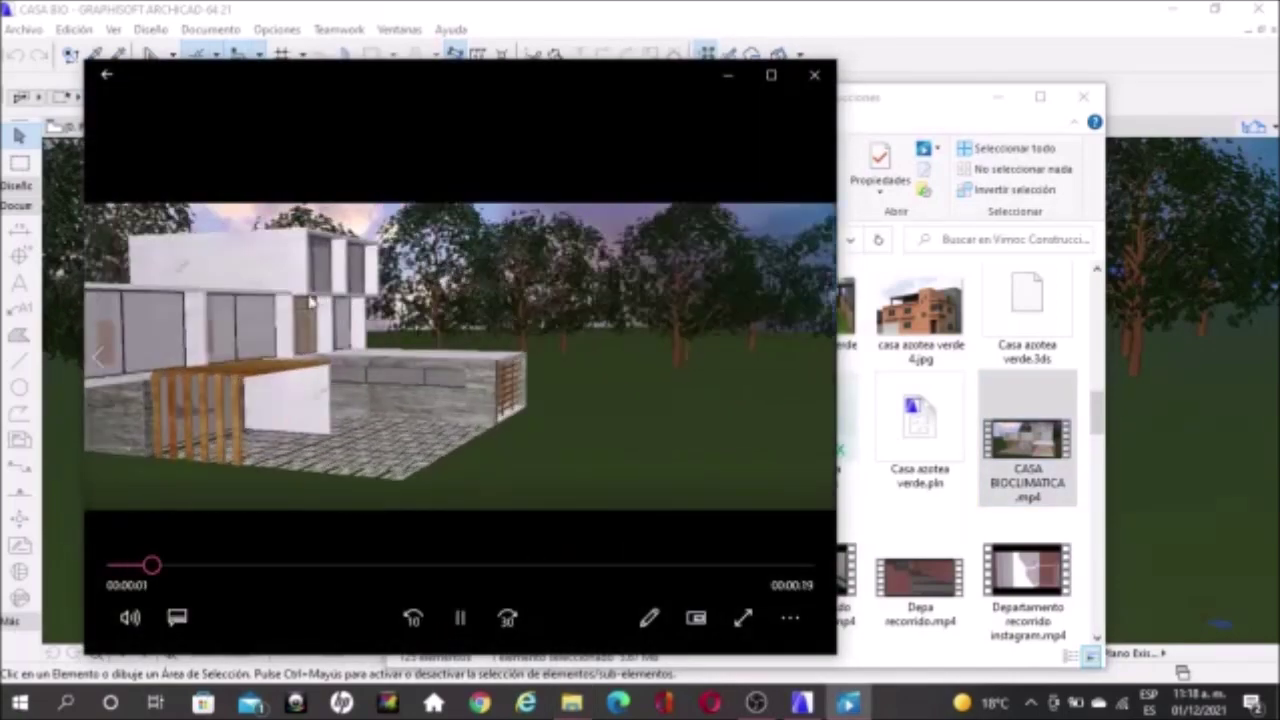
# - Pause the CASA BIOCLIMATICA video and minimize the Movies & TV player
pyautogui.click(463, 620)
pyautogui.click(728, 78)
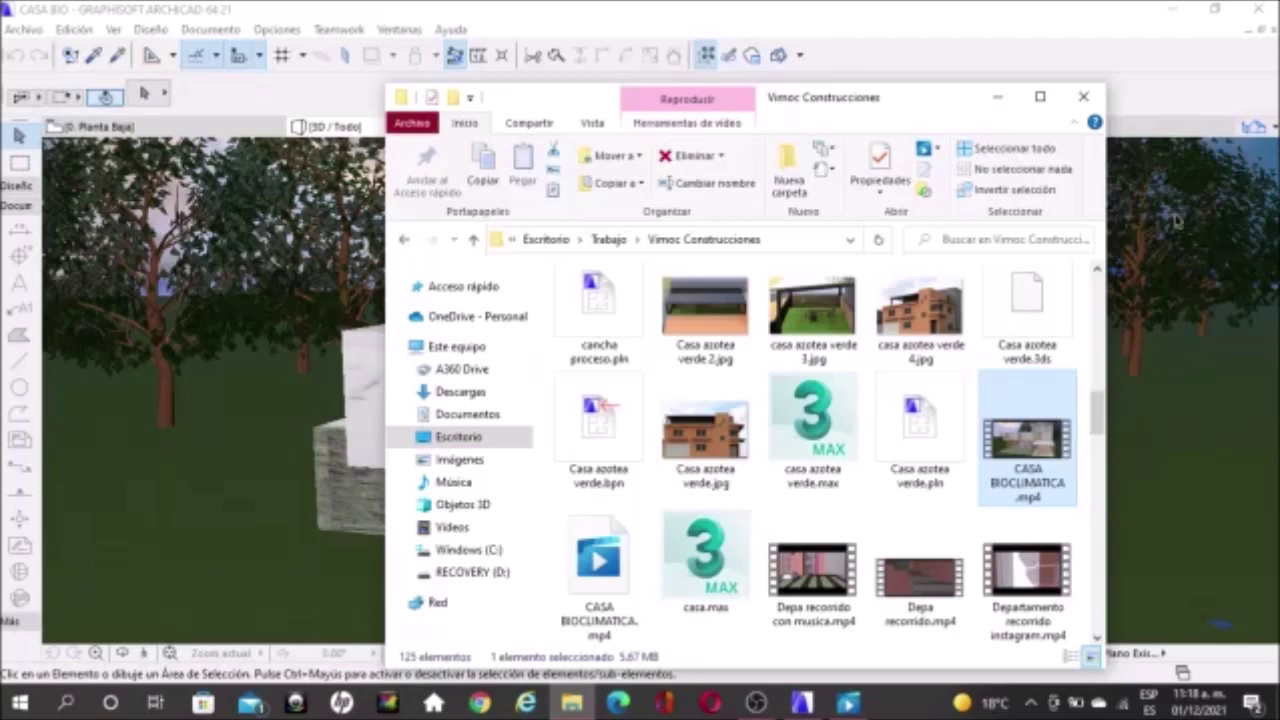
# - Close File Explorer, then select and deselect the CASA BIO house in the 3D view
pyautogui.click(997, 97)
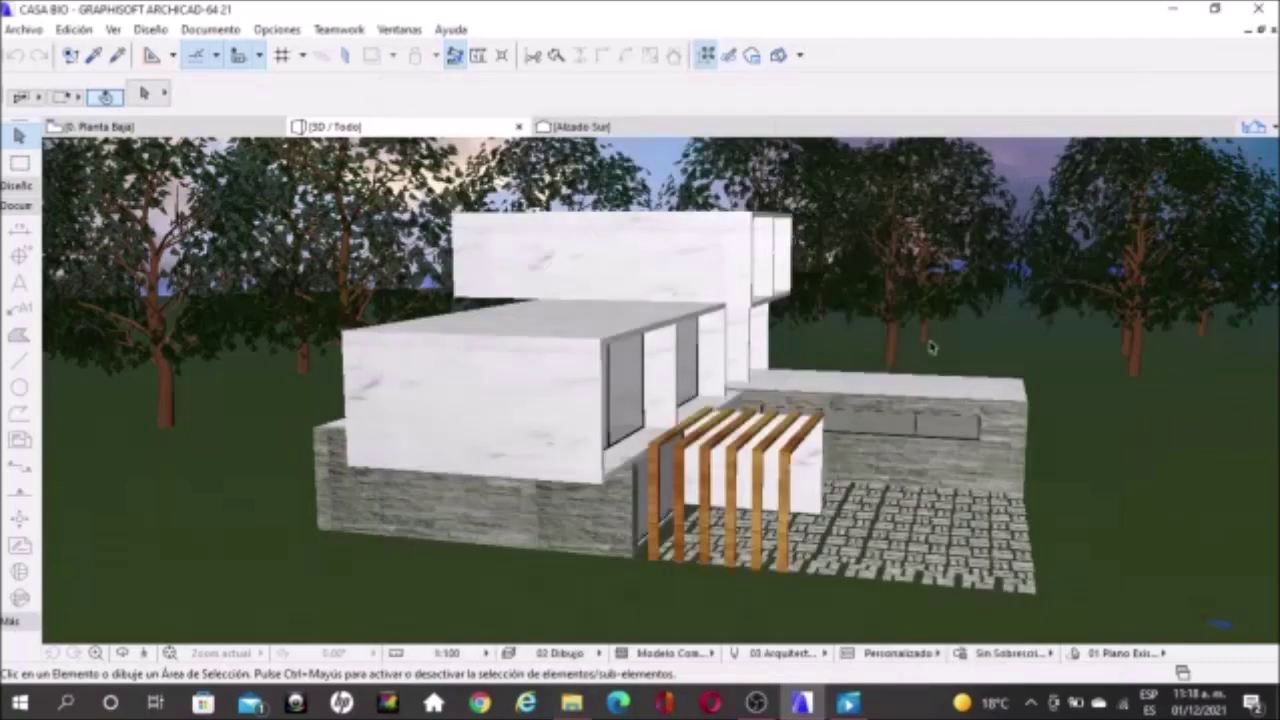
pyautogui.click(890, 432)
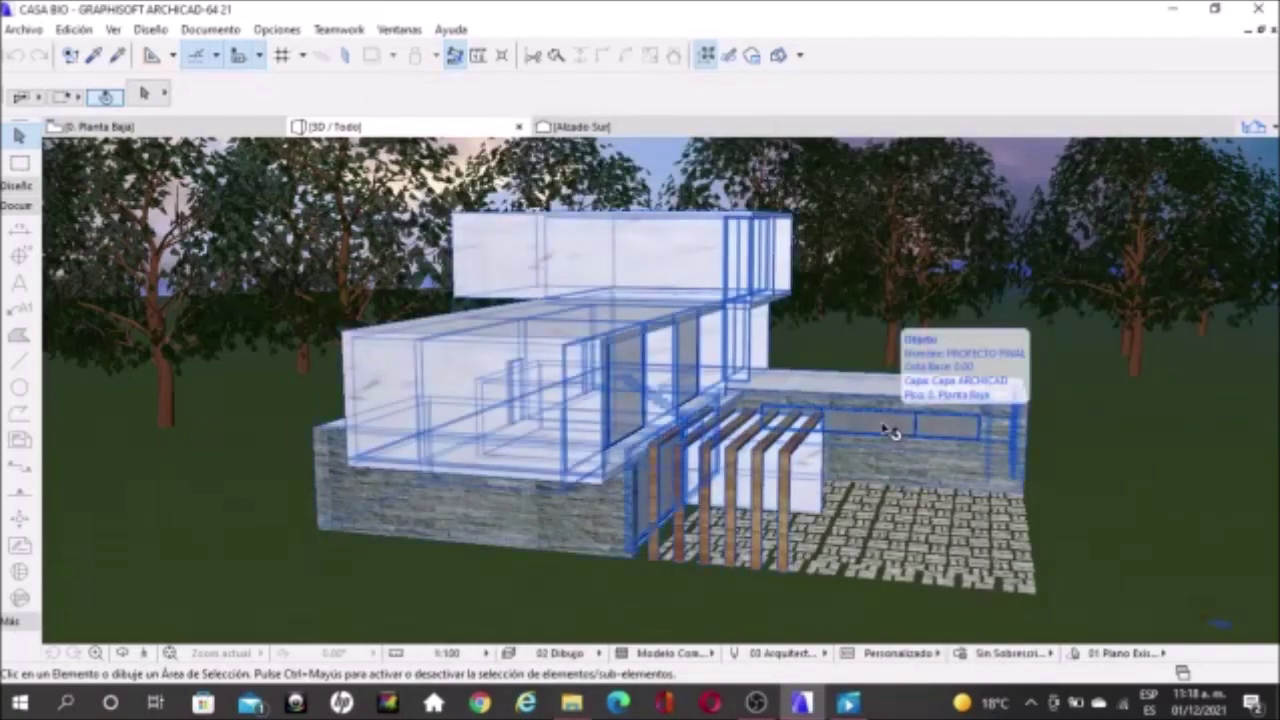
pyautogui.click(1215, 470)
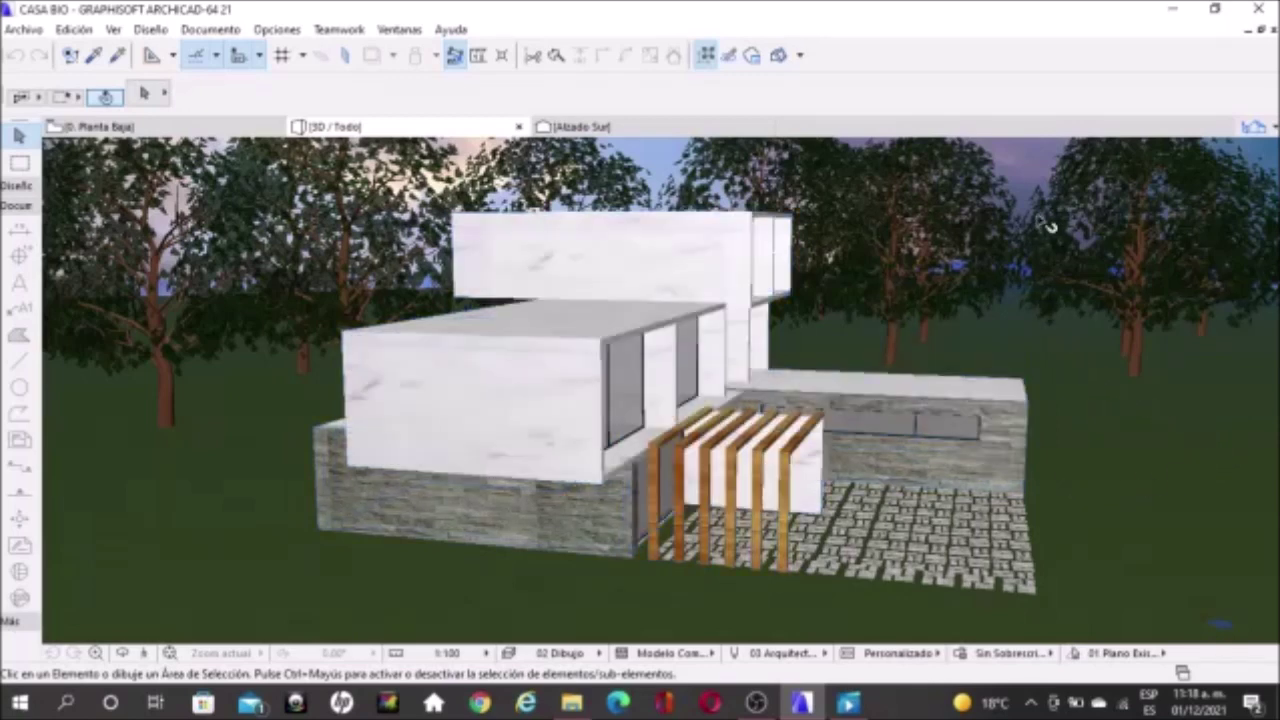